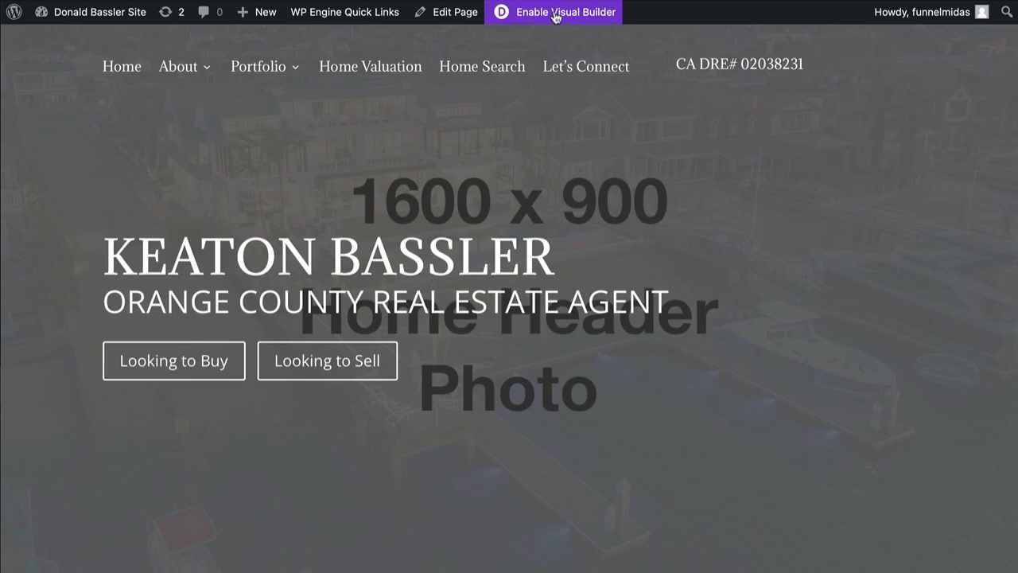
# Enable the Visual Builder on the home page and look over its header and content sections
pyautogui.click(555, 15)
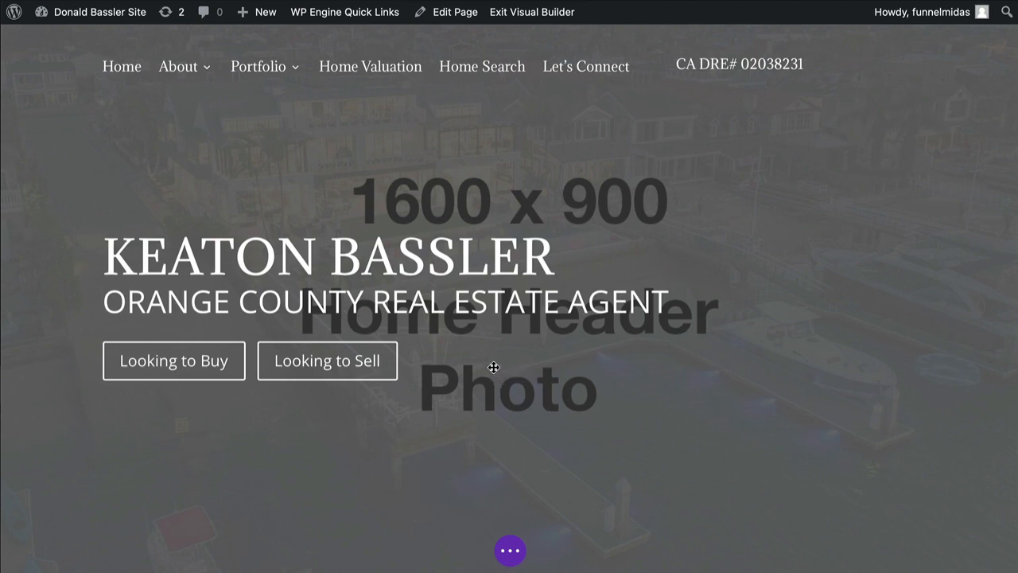
pyautogui.scroll(-10, 567, 395)
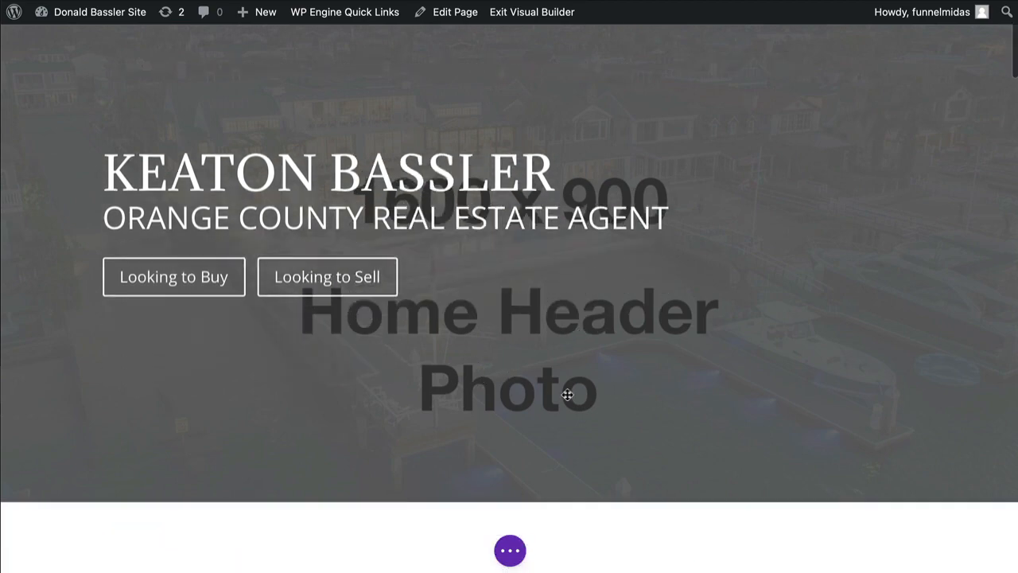
pyautogui.scroll(-5, 568, 395)
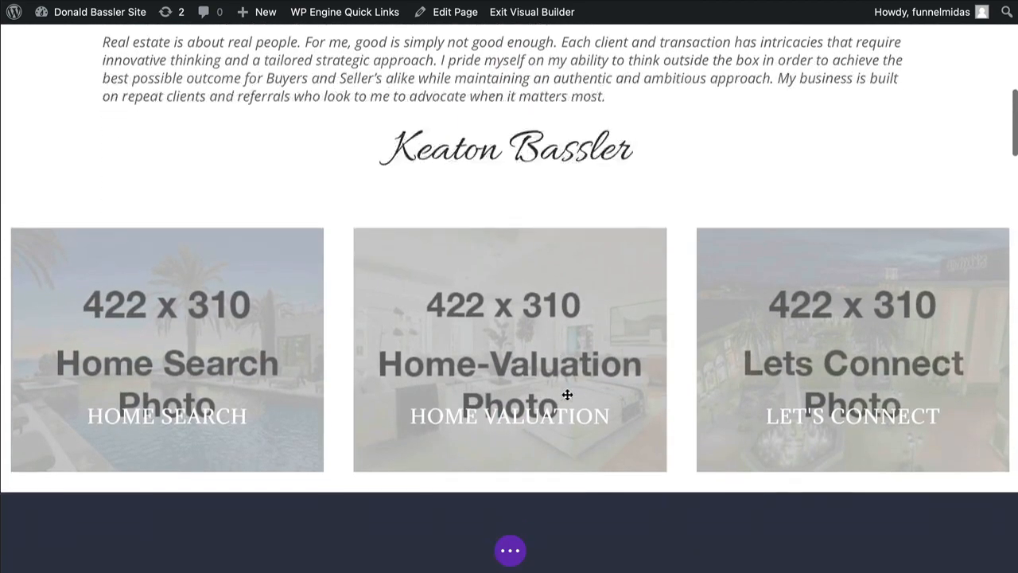
pyautogui.scroll(12, 567, 394)
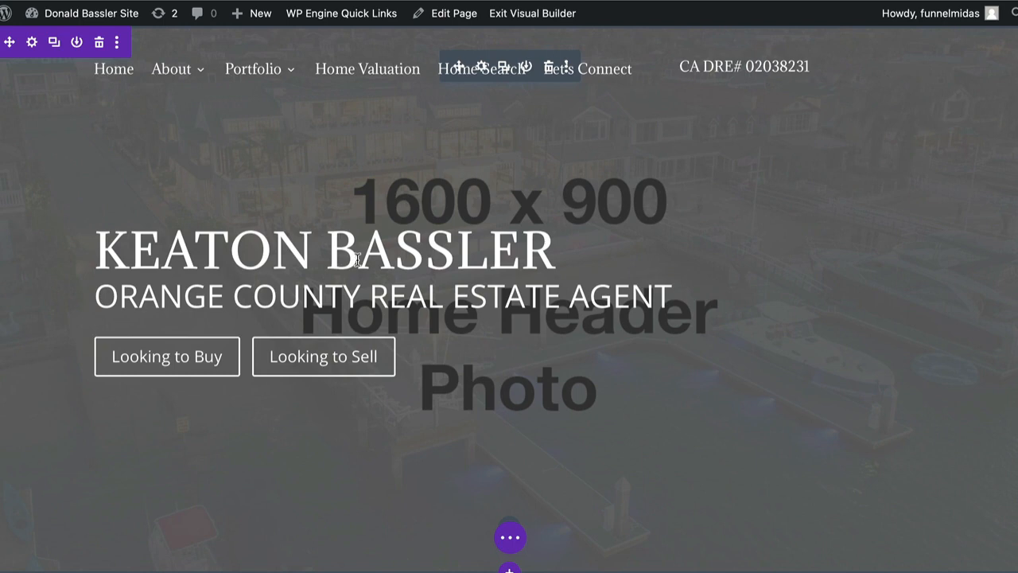
# Open the settings of the home page's fullwidth header and replace its title with the new agent's full name in capitals
pyautogui.click(507, 344)
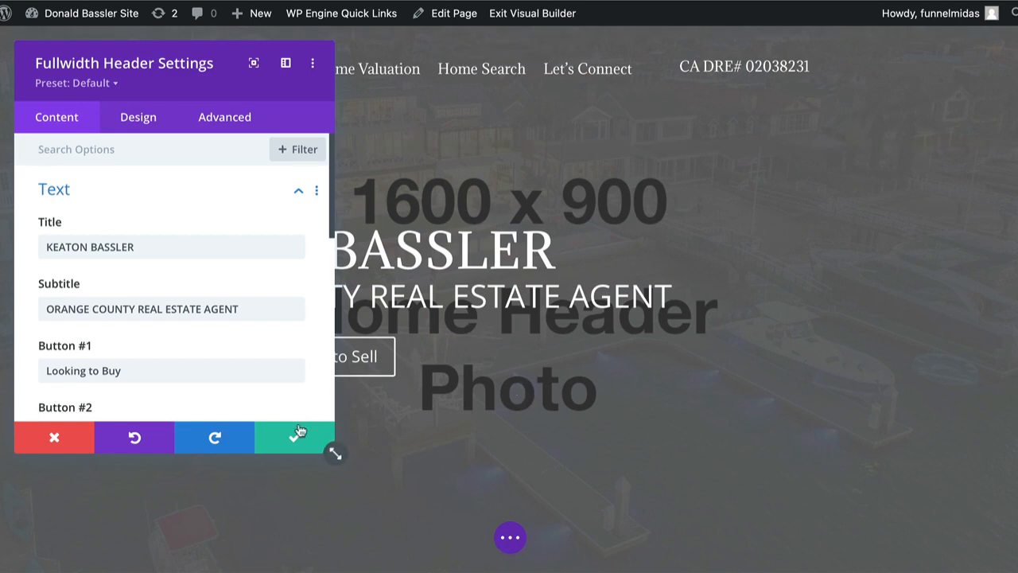
pyautogui.moveTo(336, 455); pyautogui.dragTo(429, 512)
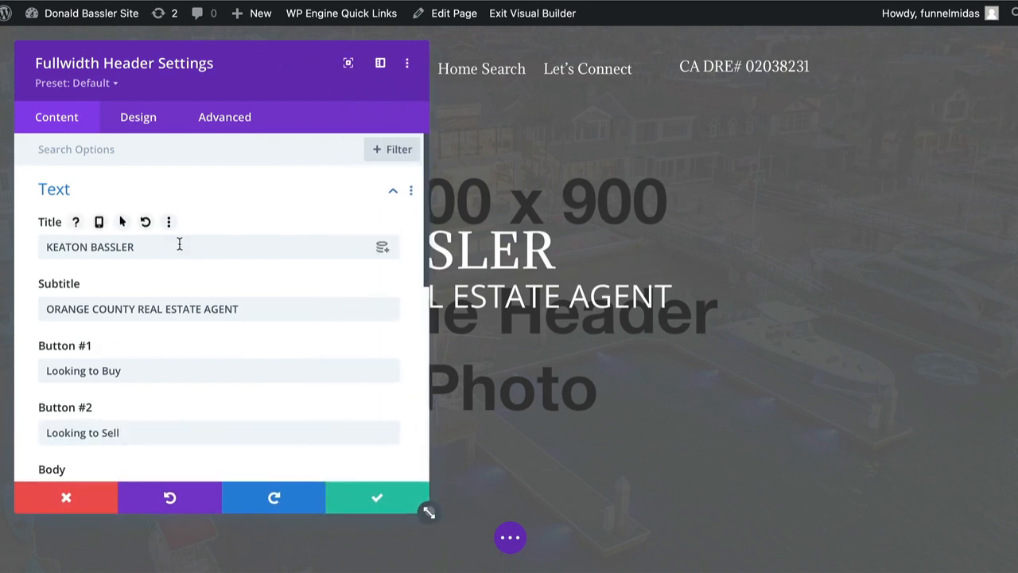
pyautogui.moveTo(182, 247); pyautogui.dragTo(46, 229)
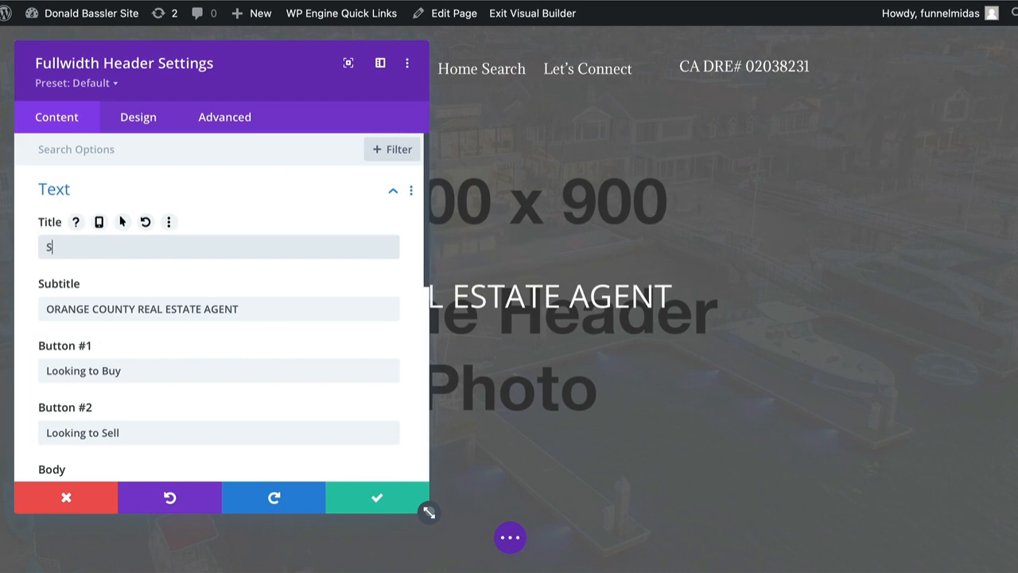
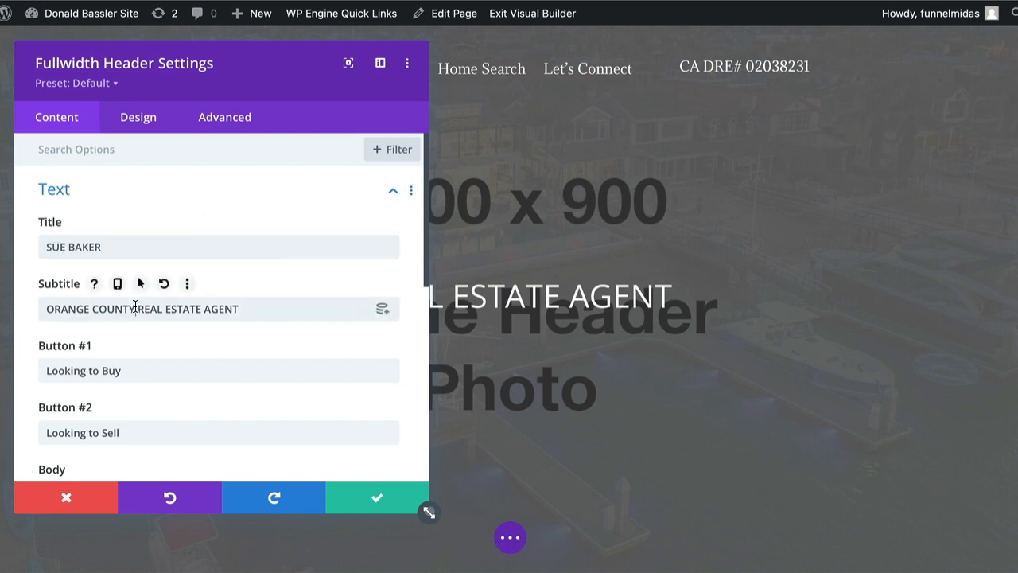
# Replace the county in the header subtitle so it reads RIVERSIDE COUNTY REAL ESTATE AGENT
pyautogui.moveTo(136, 309); pyautogui.dragTo(45, 306)
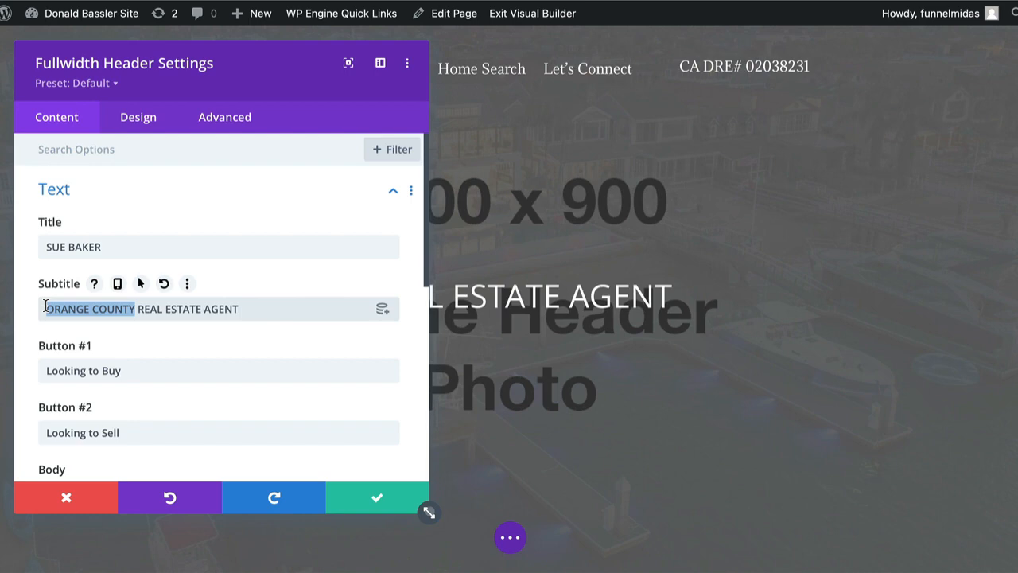
pyautogui.write('RIVERSIDE C')
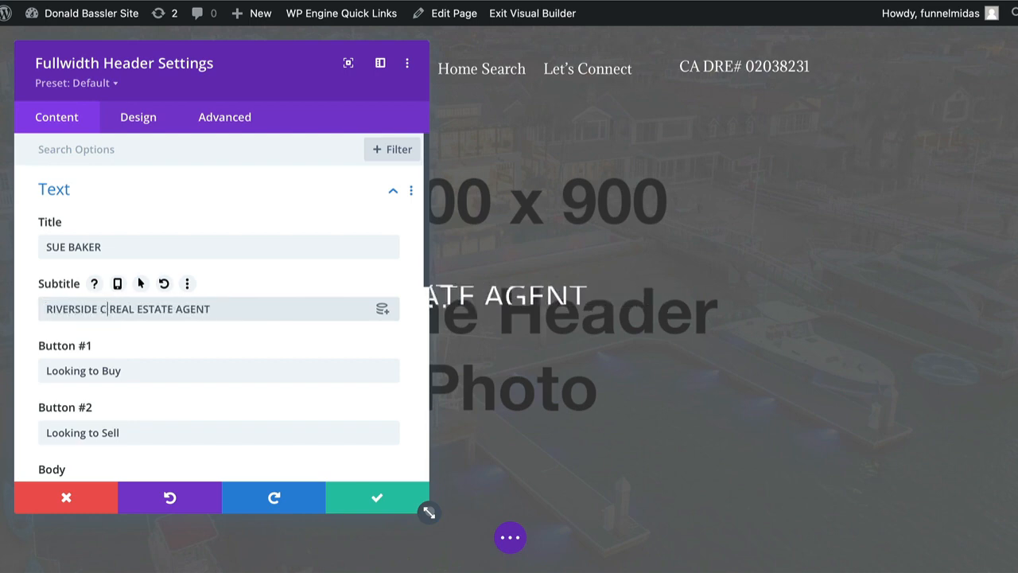
pyautogui.write('OUNTY')
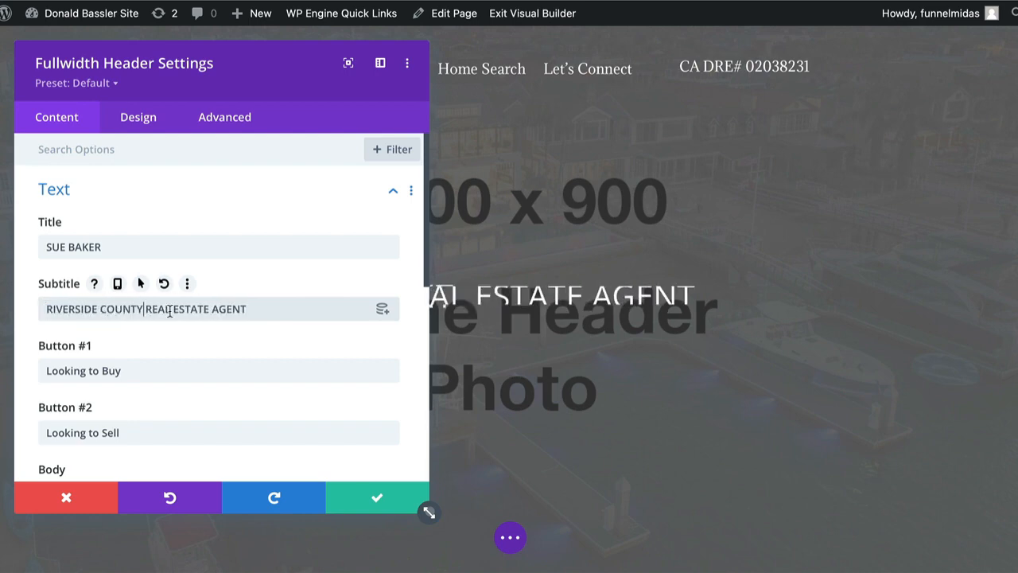
# Open the background image options in the fullwidth header's settings
pyautogui.scroll(-3, 169, 312)
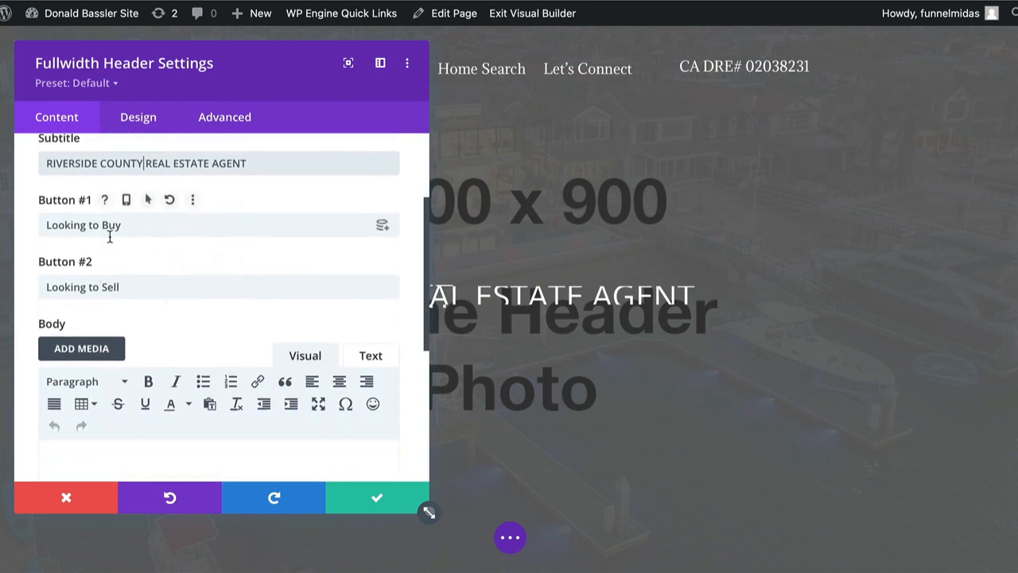
pyautogui.scroll(-2, 107, 288)
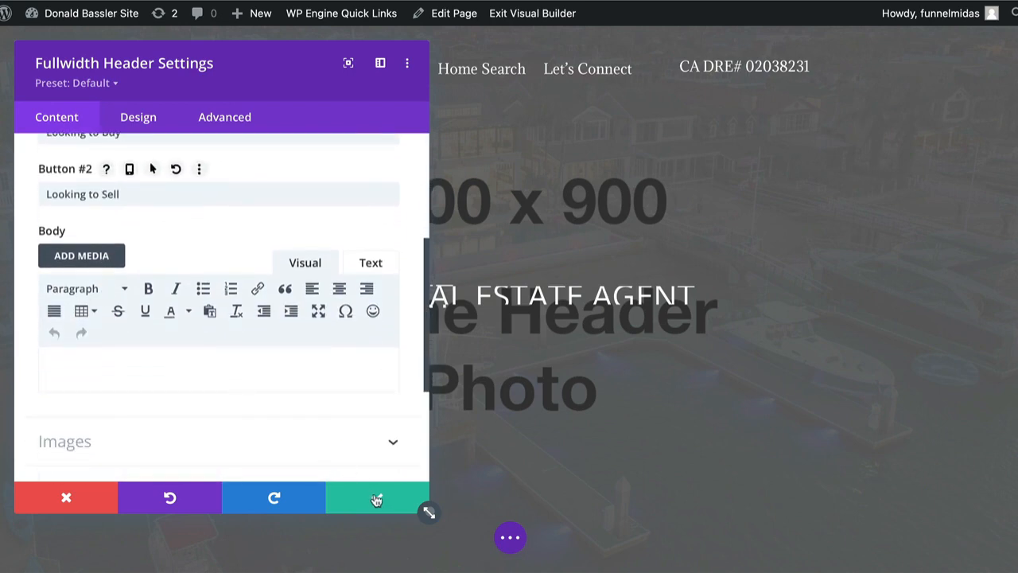
pyautogui.scroll(-4, 343, 422)
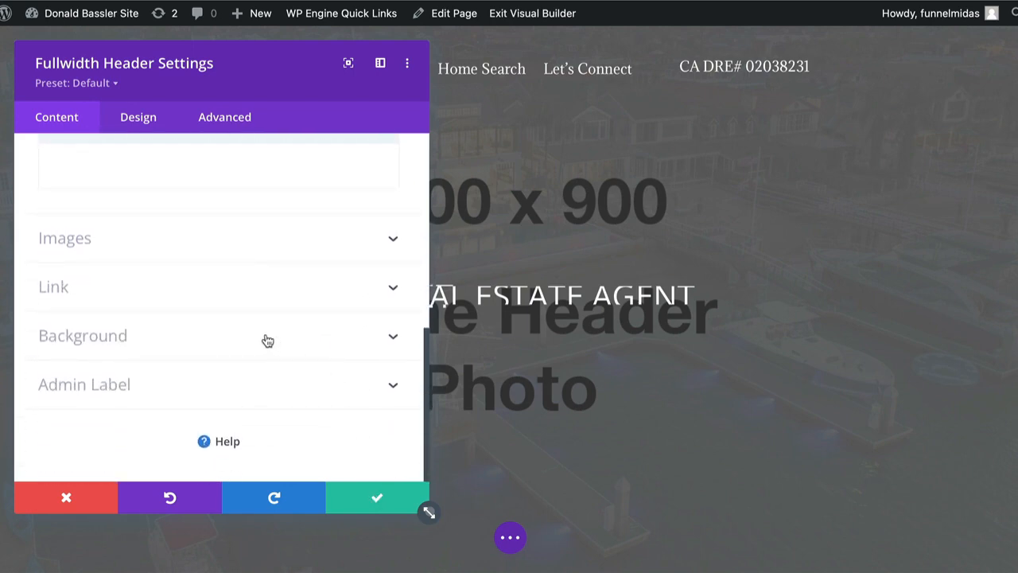
pyautogui.click(395, 339)
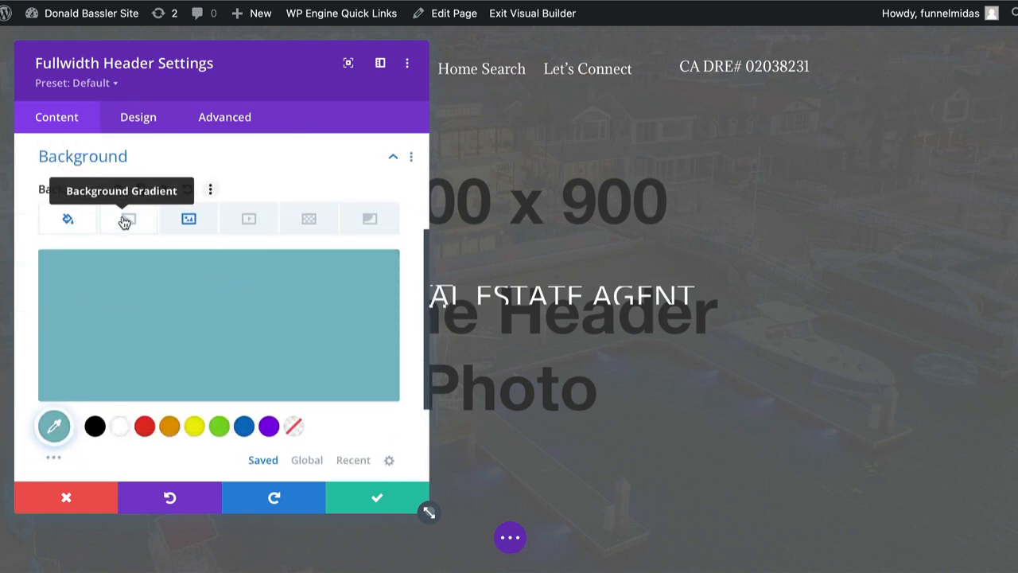
pyautogui.click(189, 220)
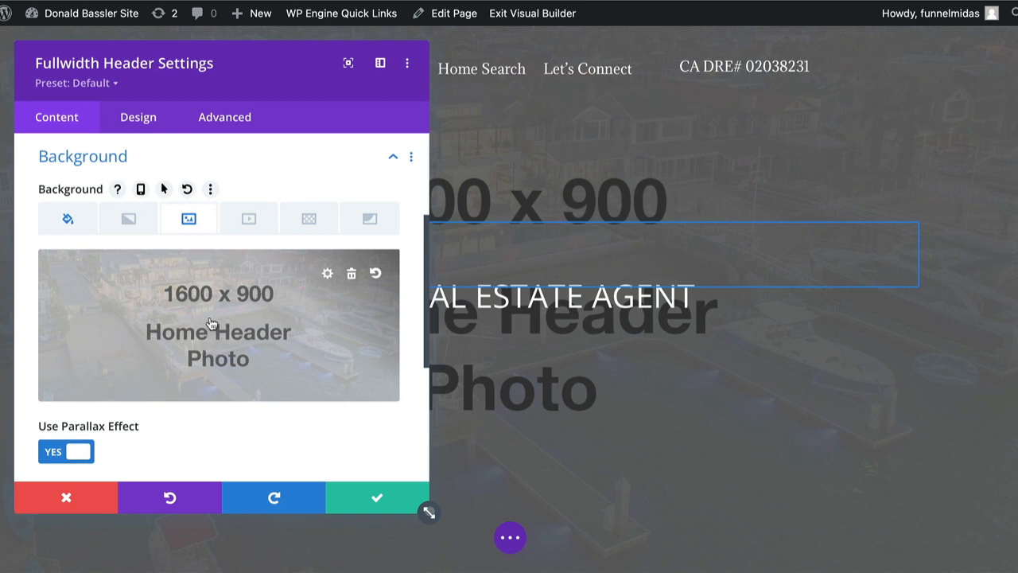
# Upload kea-tb-replaced.mp4 from the Website Images folder and apply it as the header's background image
pyautogui.click(252, 320)
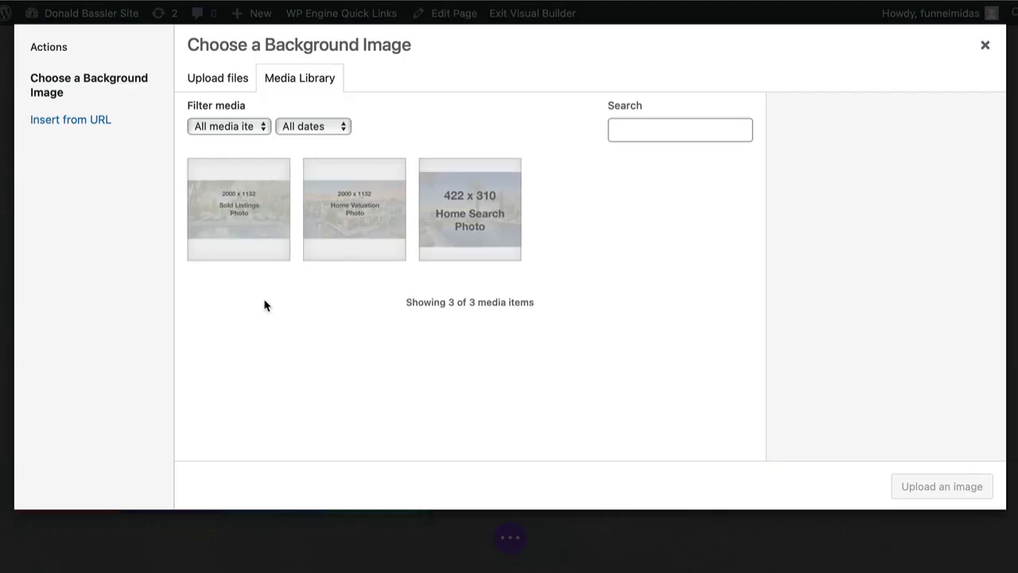
pyautogui.click(209, 81)
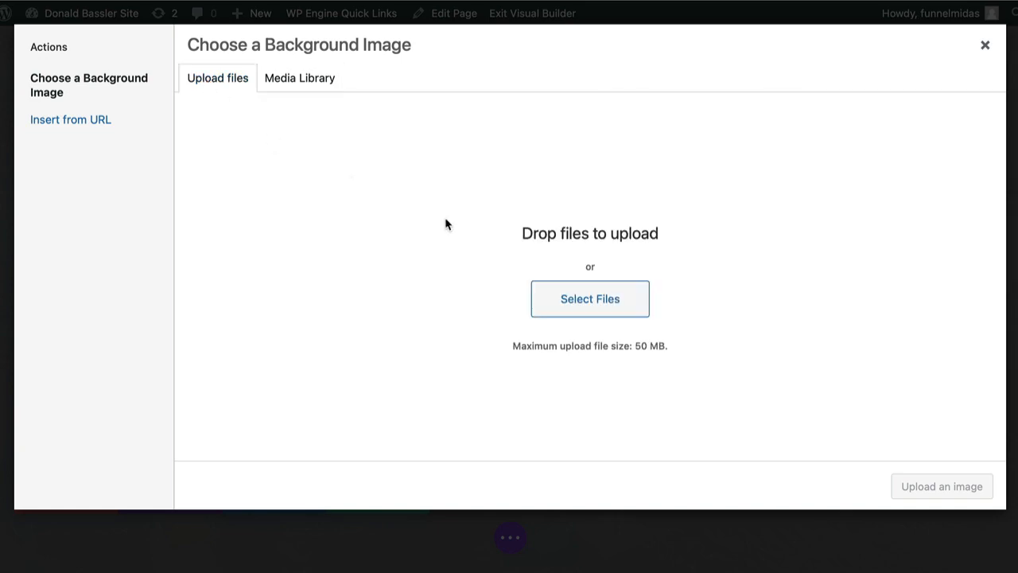
pyautogui.click(589, 302)
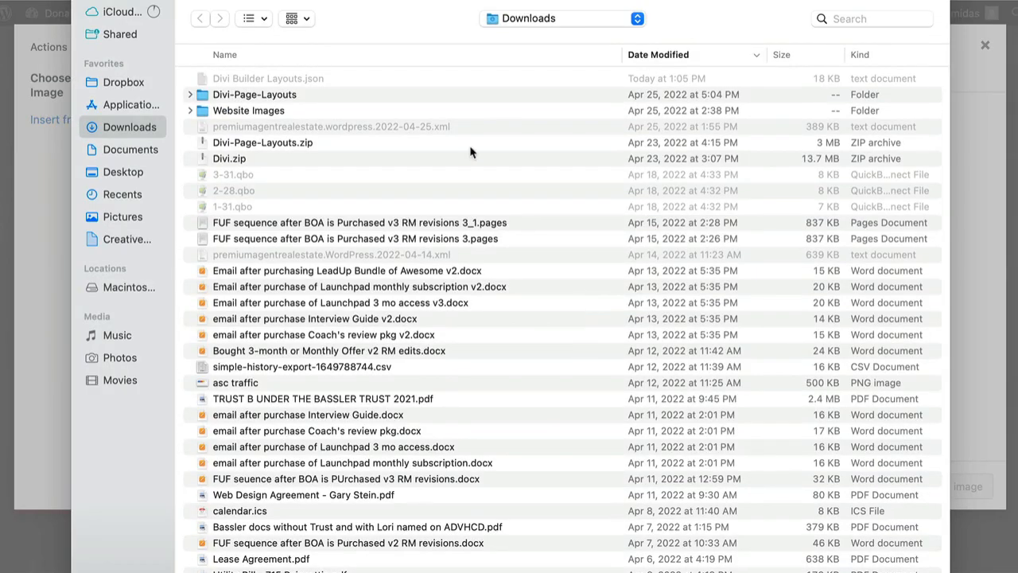
pyautogui.doubleClick(222, 111)
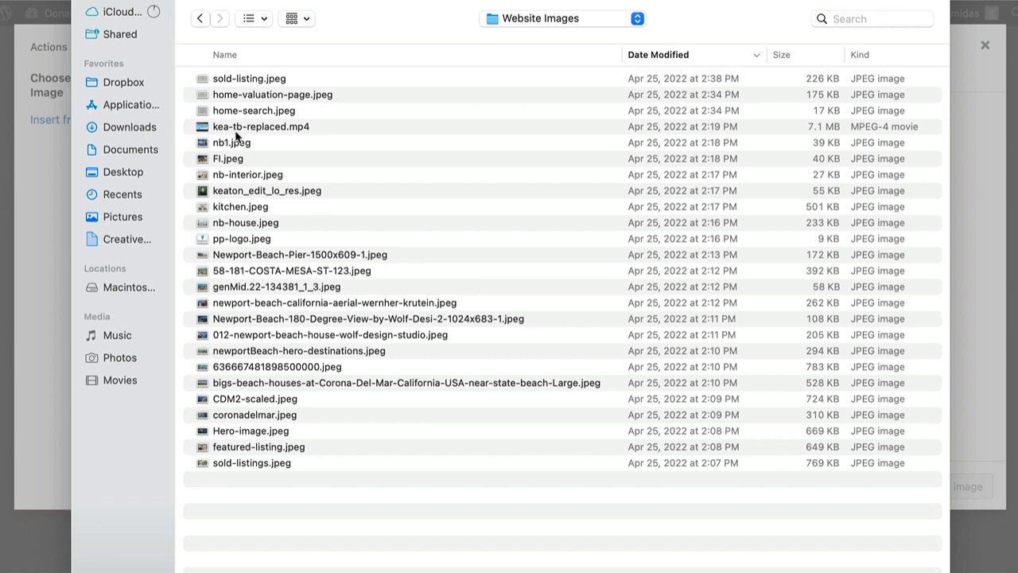
pyautogui.click(362, 82)
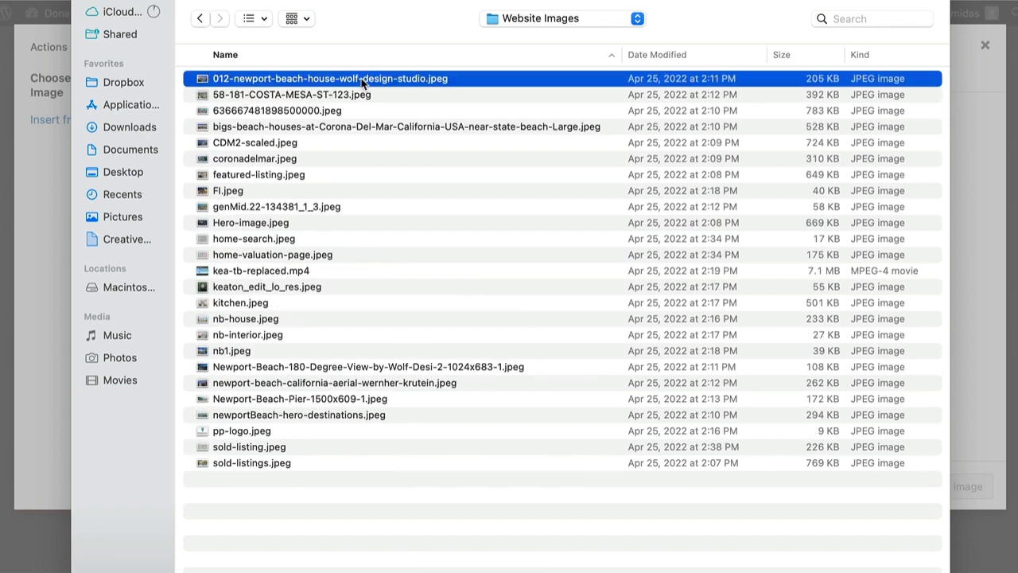
pyautogui.click(308, 271)
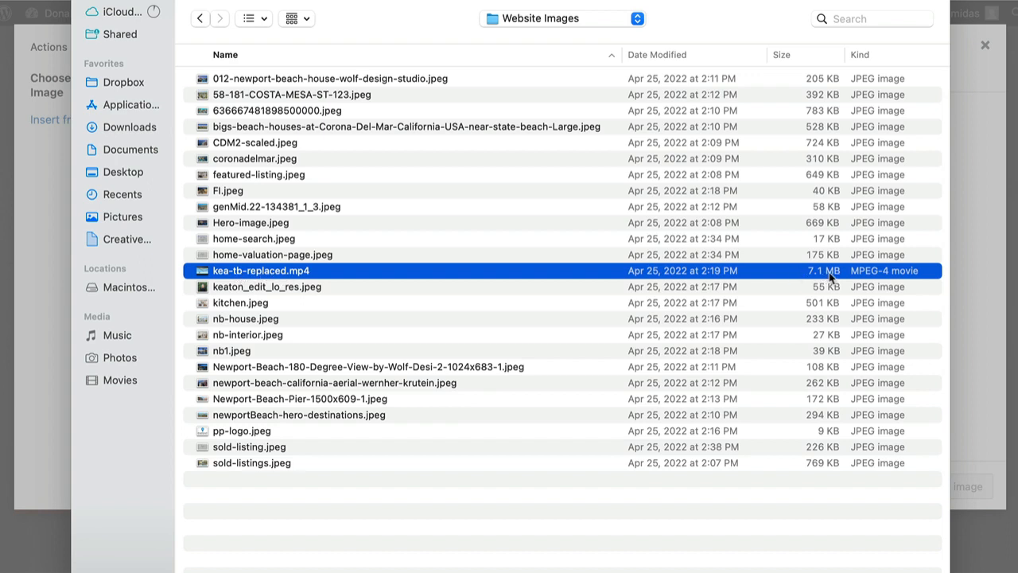
pyautogui.doubleClick(296, 272)
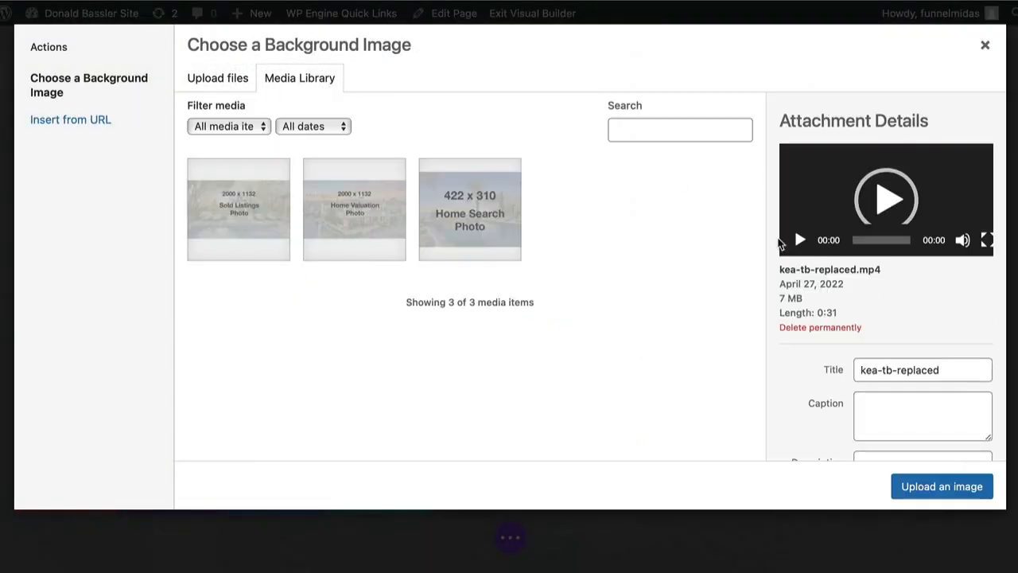
pyautogui.click(939, 488)
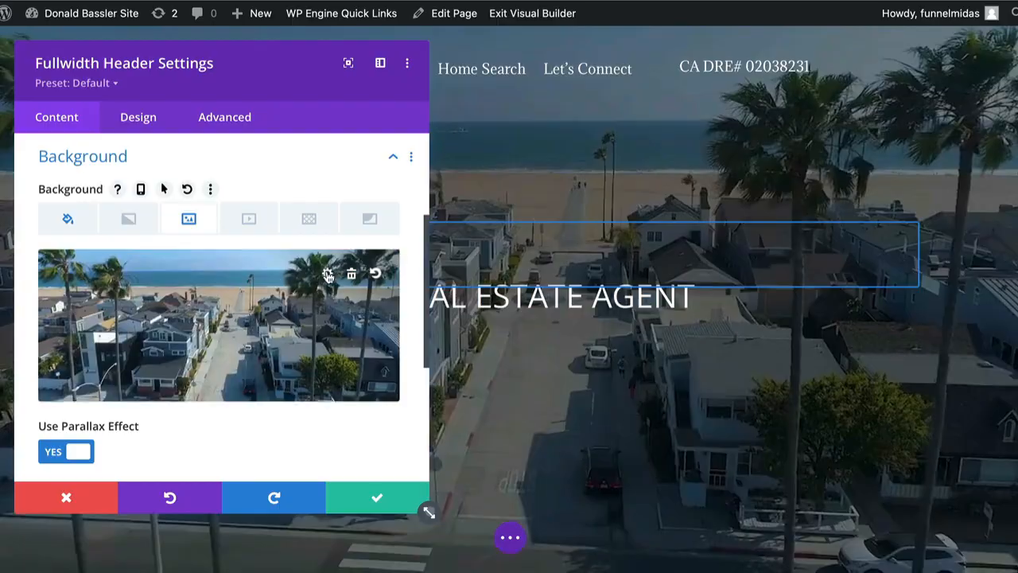
# Upload newportBeach-hero-destinations.jpeg from the Website Images folder and apply it as the header's background image
pyautogui.click(326, 274)
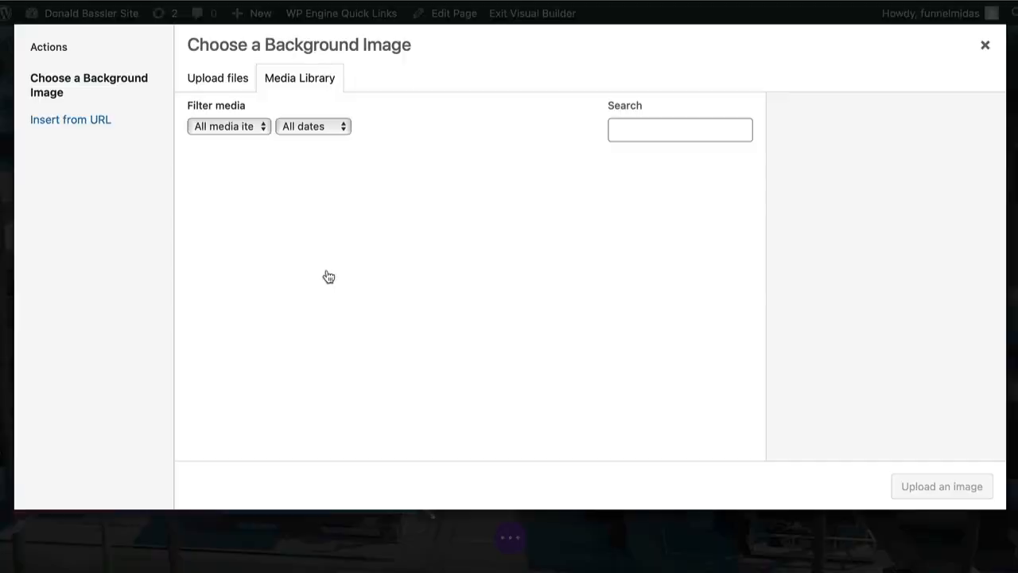
pyautogui.click(209, 81)
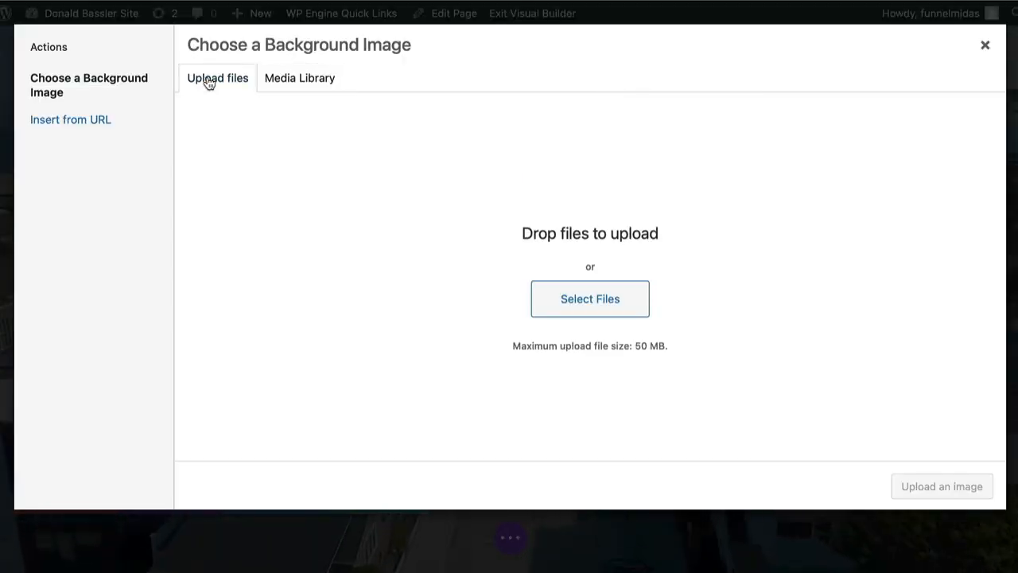
pyautogui.click(561, 300)
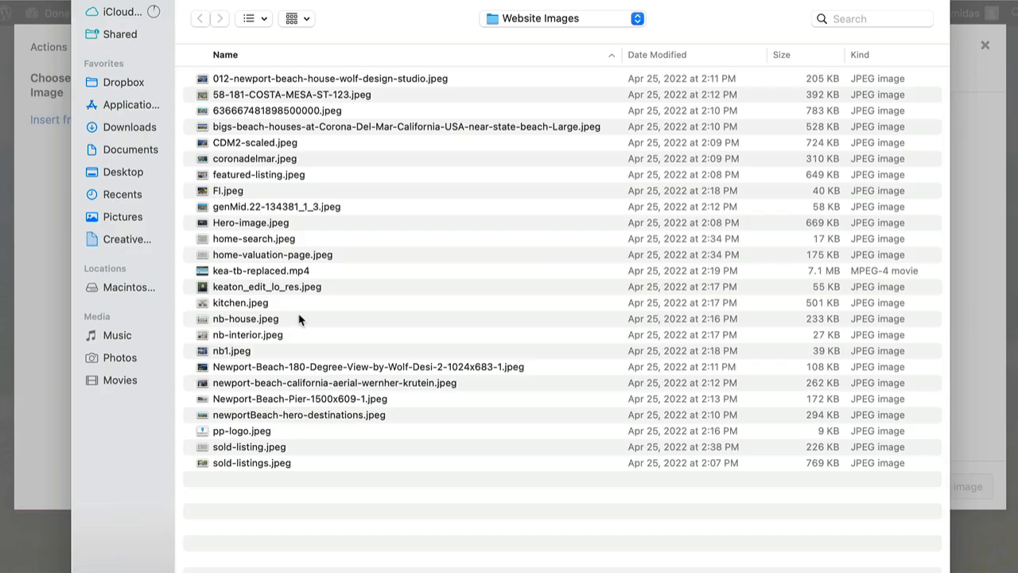
pyautogui.click(257, 414)
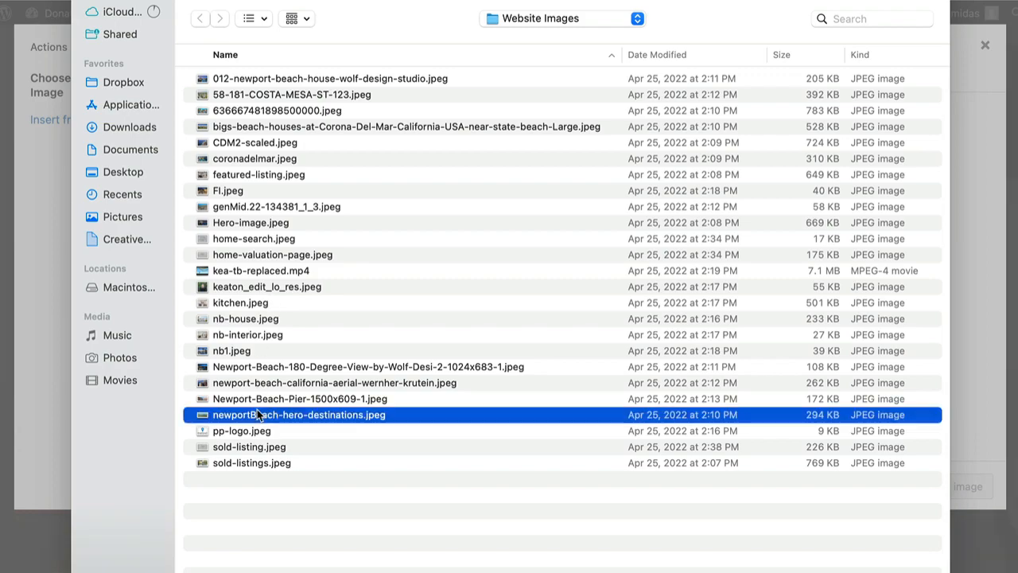
pyautogui.press('Return')
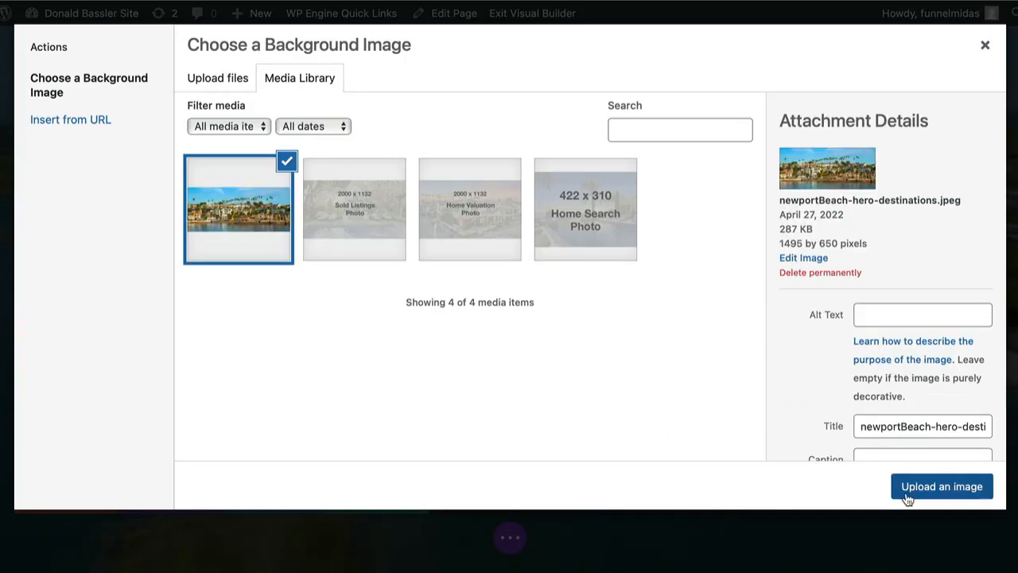
pyautogui.click(910, 488)
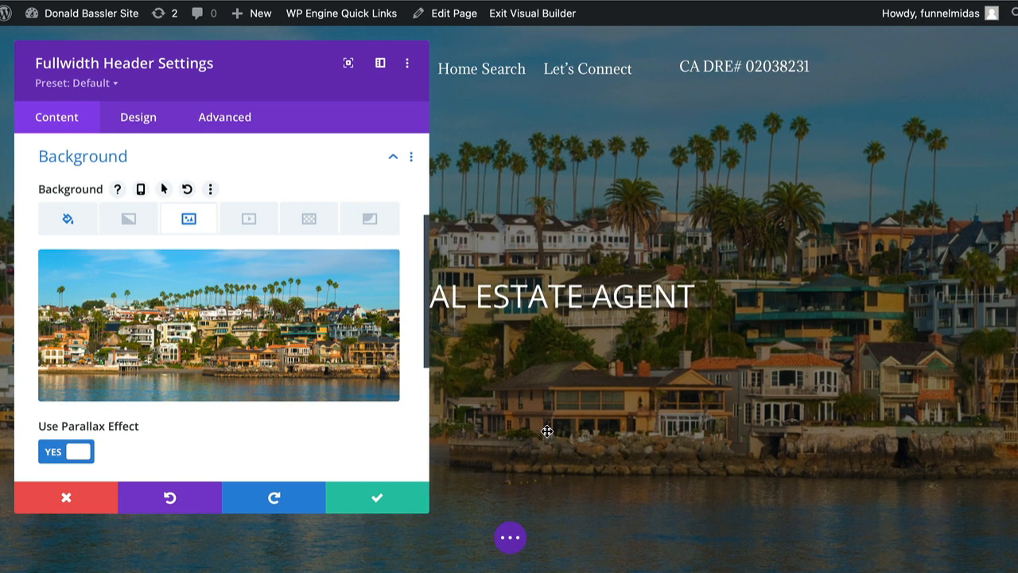
# Upload kea-tb-replaced.mp4 from the Website Images folder and apply it as the fullwidth header's background image
pyautogui.moveTo(336, 334)
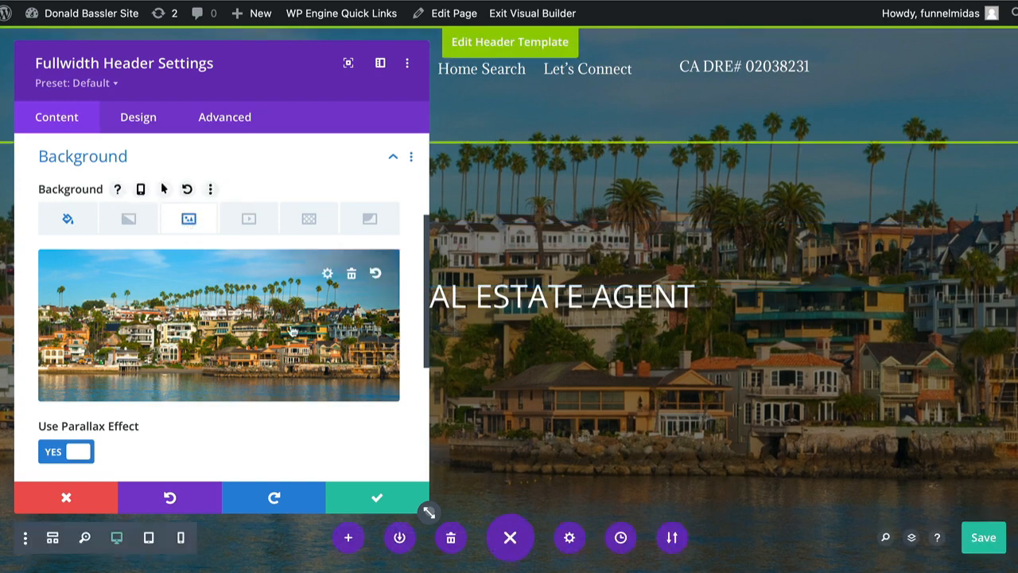
pyautogui.click(293, 331)
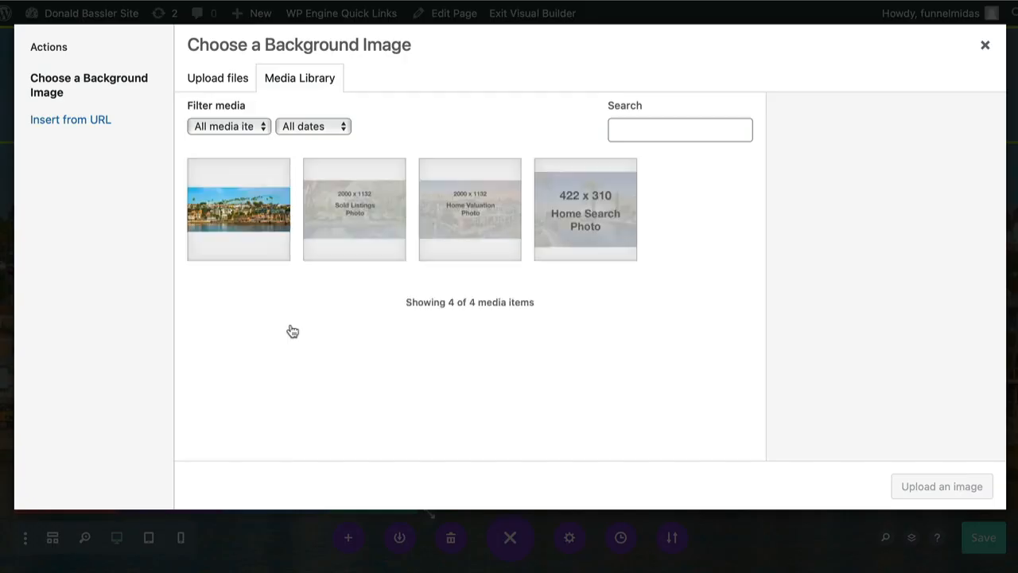
pyautogui.click(212, 82)
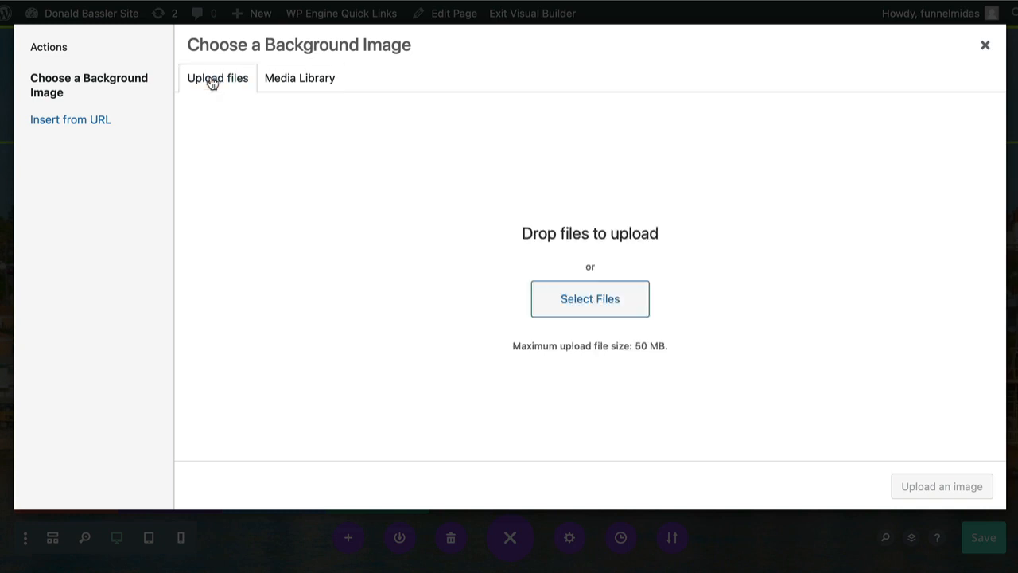
pyautogui.click(590, 298)
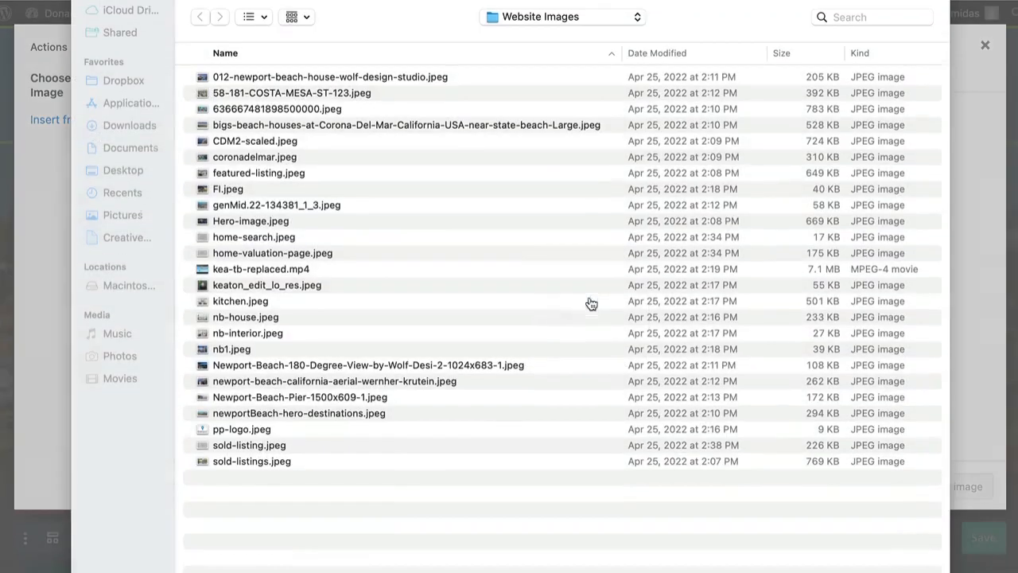
pyautogui.click(300, 273)
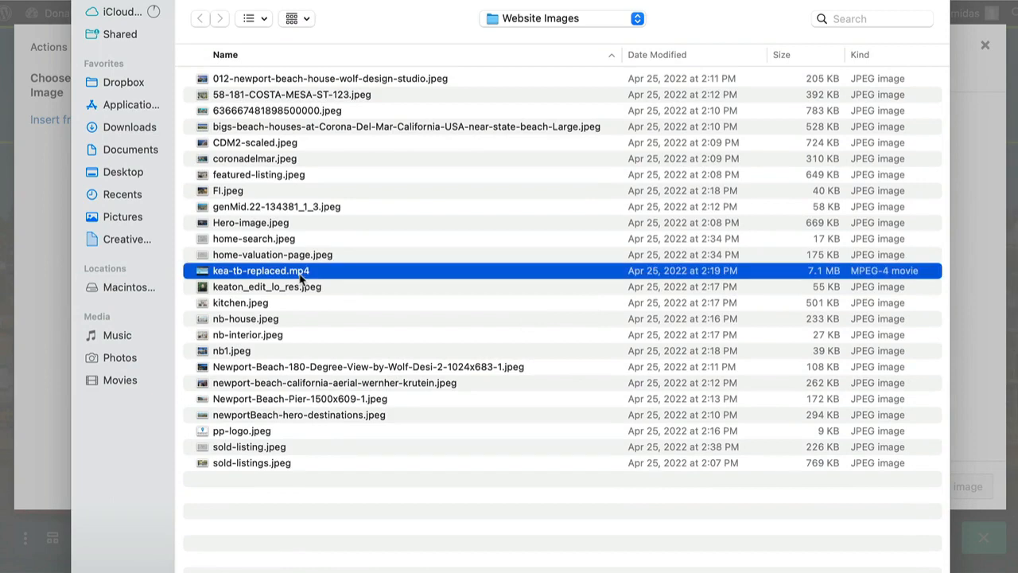
pyautogui.press('Return')
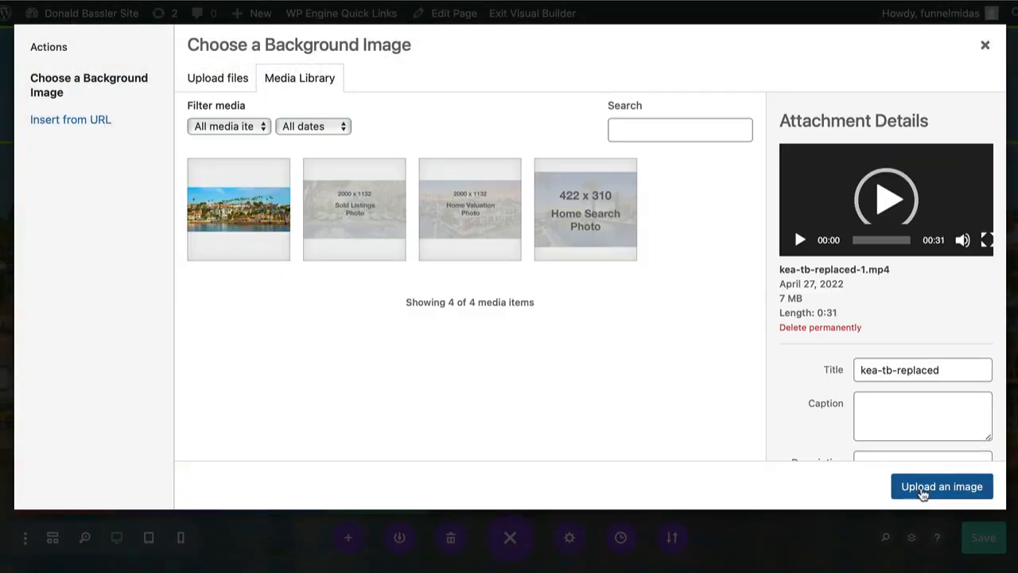
pyautogui.click(923, 491)
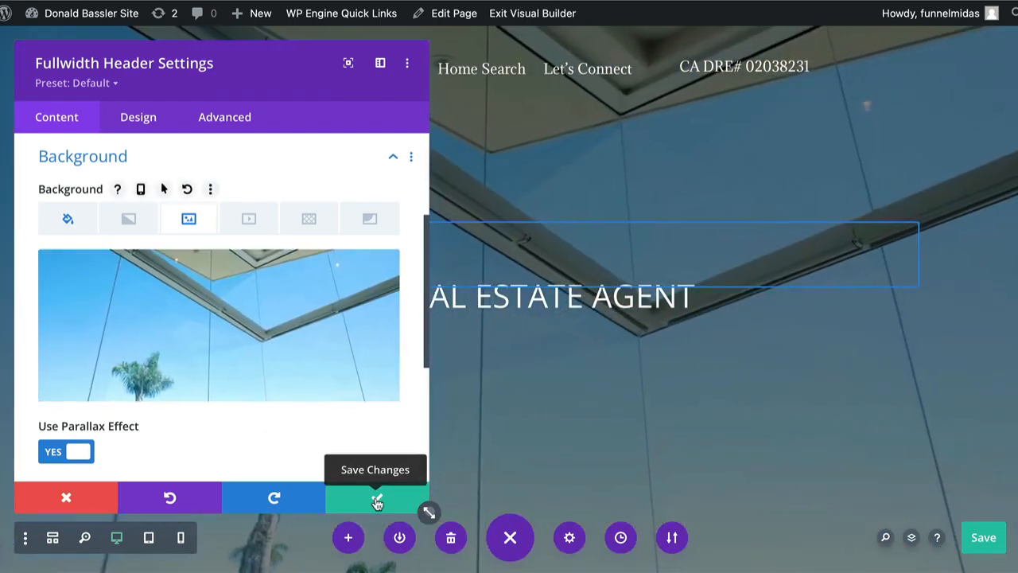
# Save the fullwidth header's settings and save the page
pyautogui.click(377, 501)
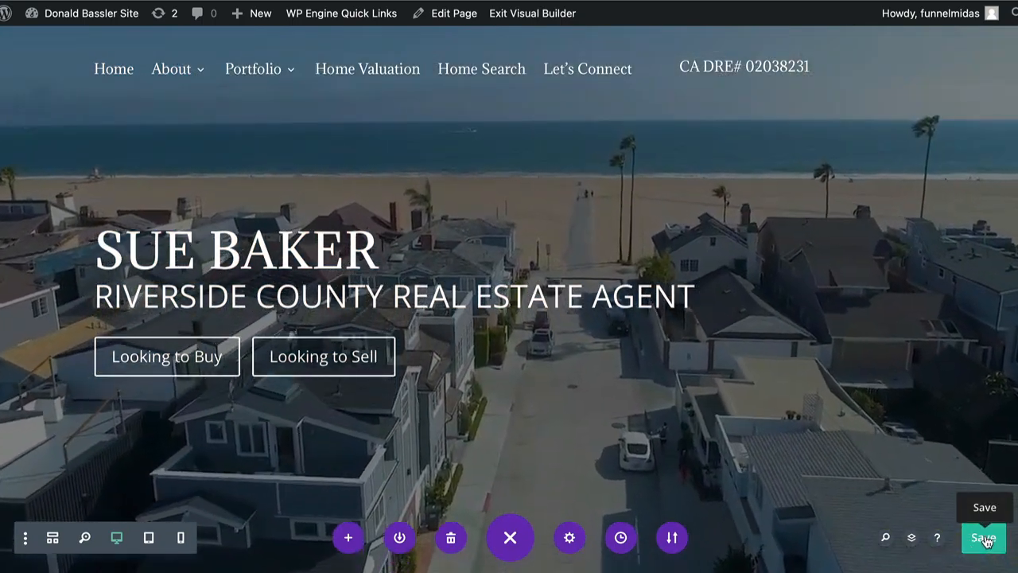
pyautogui.click(985, 540)
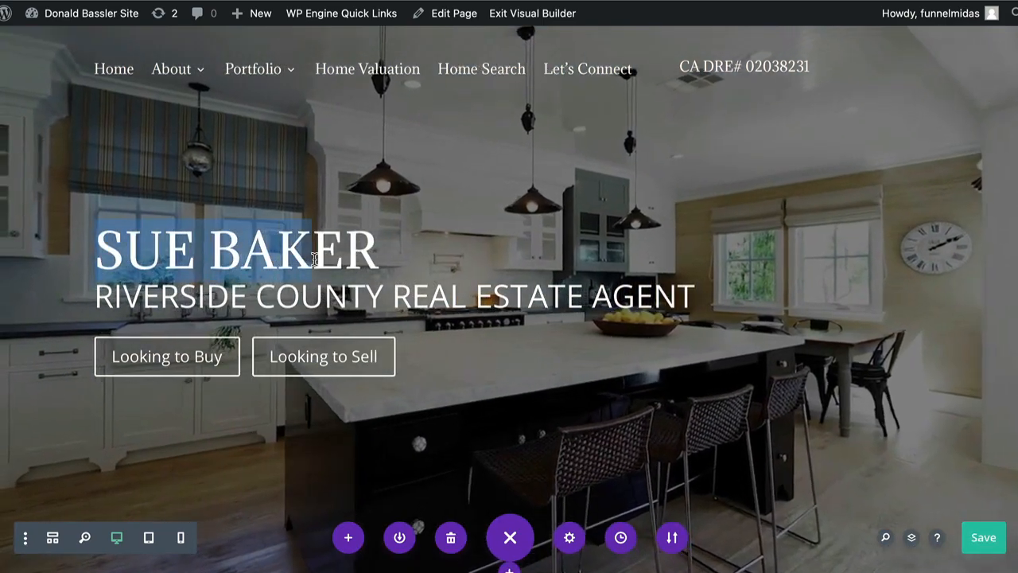
pyautogui.moveTo(315, 259); pyautogui.dragTo(345, 258)
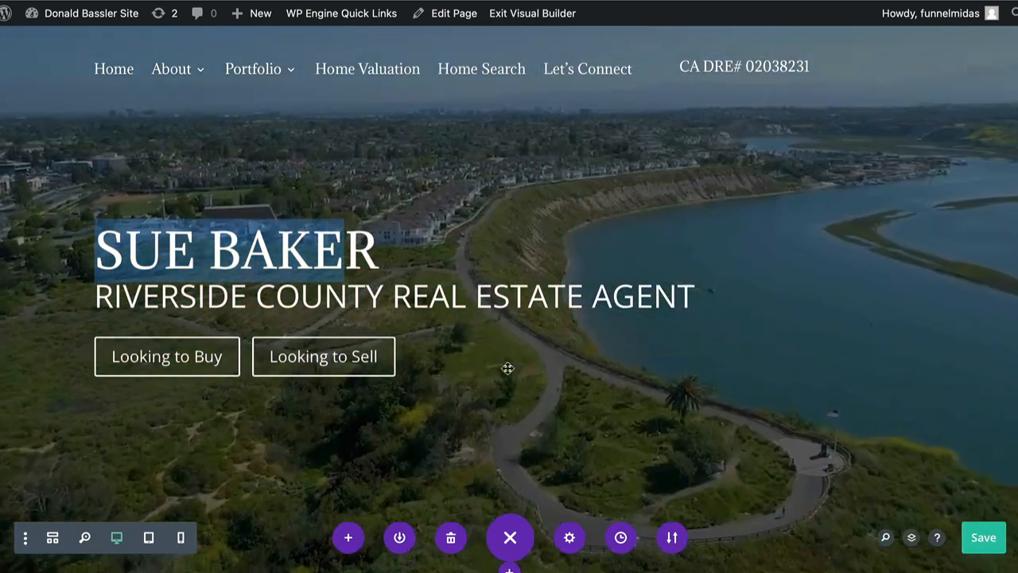
pyautogui.click(983, 537)
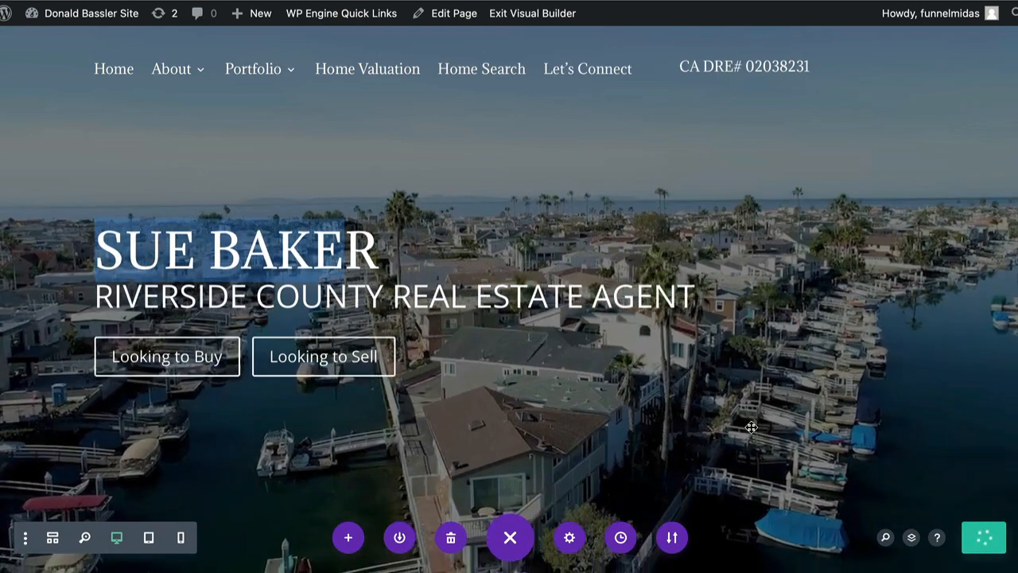
# Replace the county in the small heading below the header so it reads RIVERSIDE COUNTY REAL ESTATE, and save the page
pyautogui.scroll(-5, 751, 427)
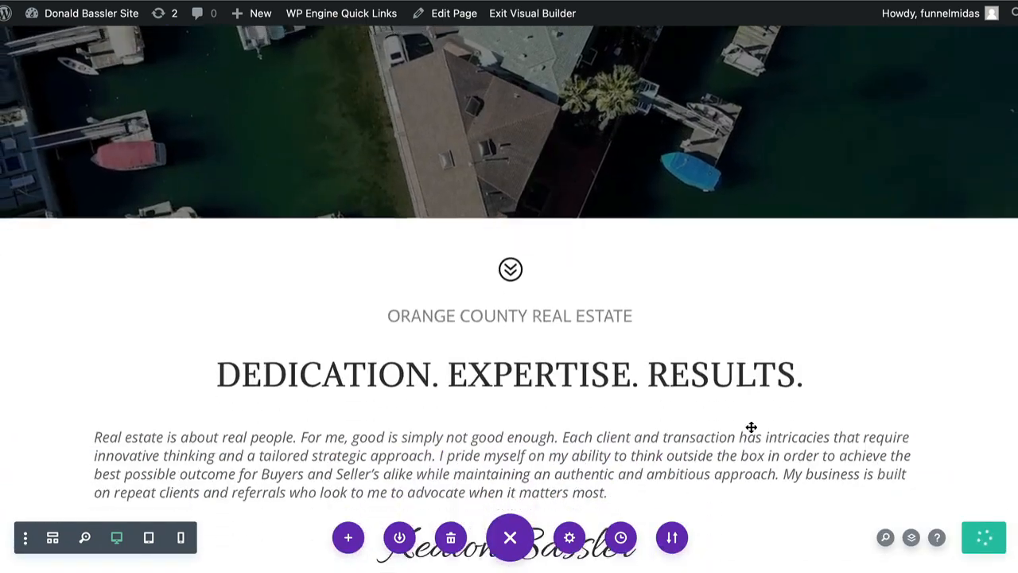
pyautogui.scroll(-3, 751, 428)
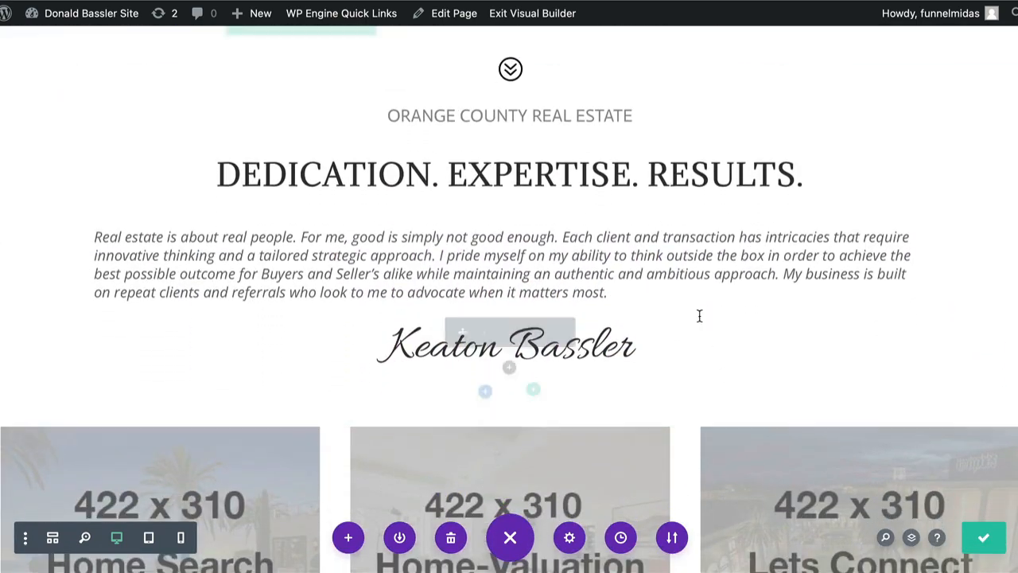
pyautogui.moveTo(544, 121)
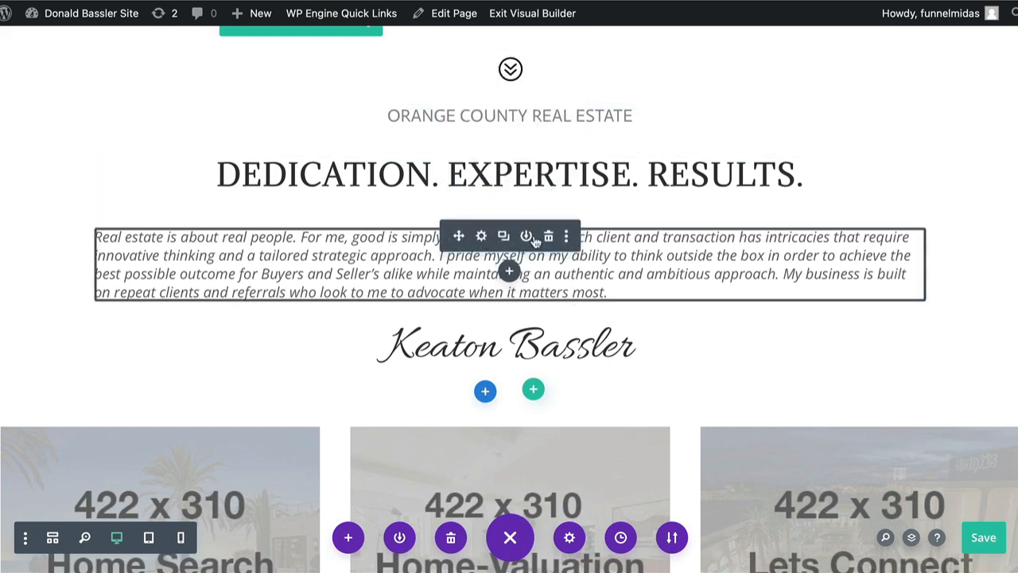
pyautogui.click(482, 117)
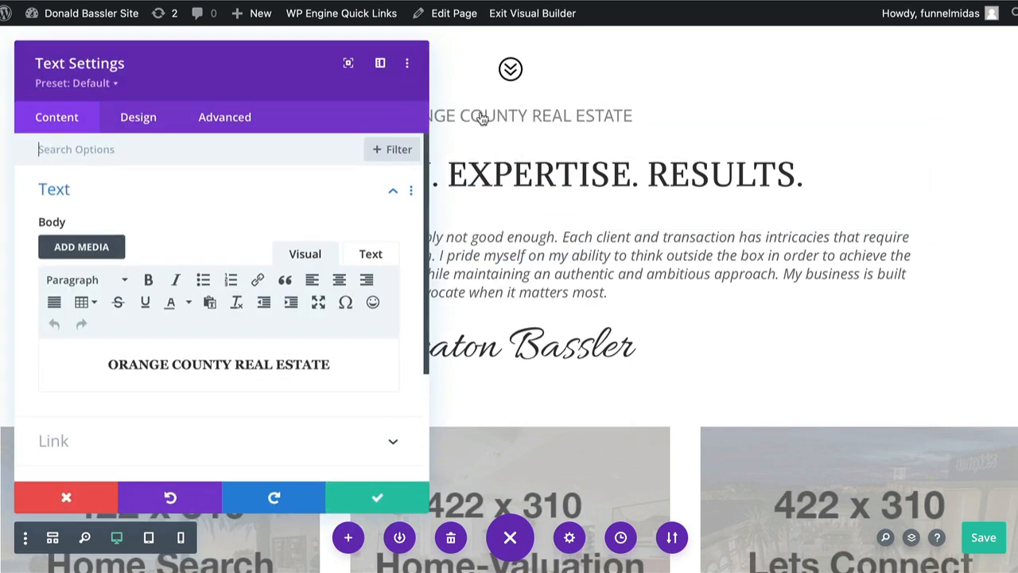
pyautogui.click(230, 364)
pyautogui.moveTo(230, 363); pyautogui.dragTo(113, 366)
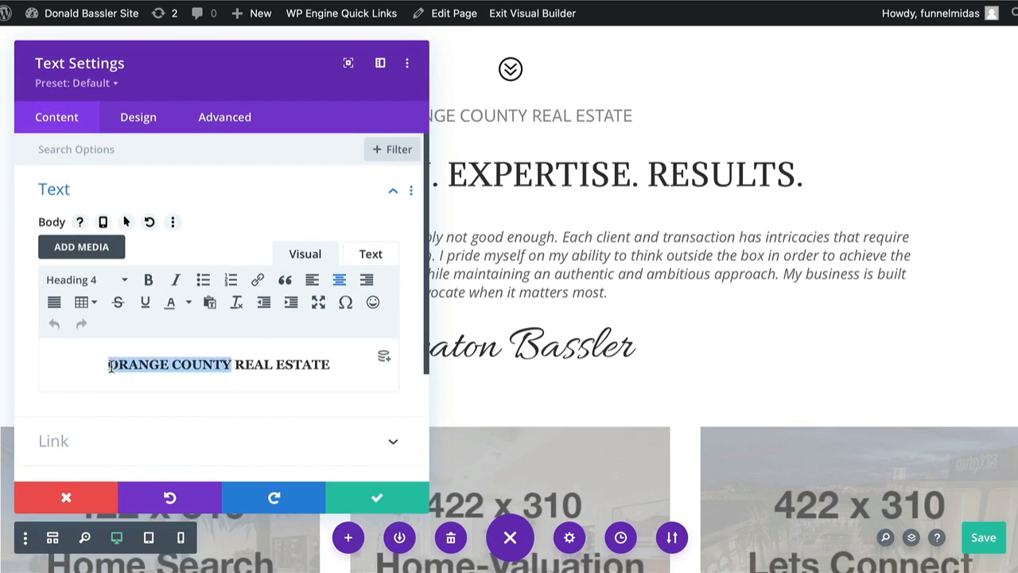
pyautogui.write('RIVERSIDE ')
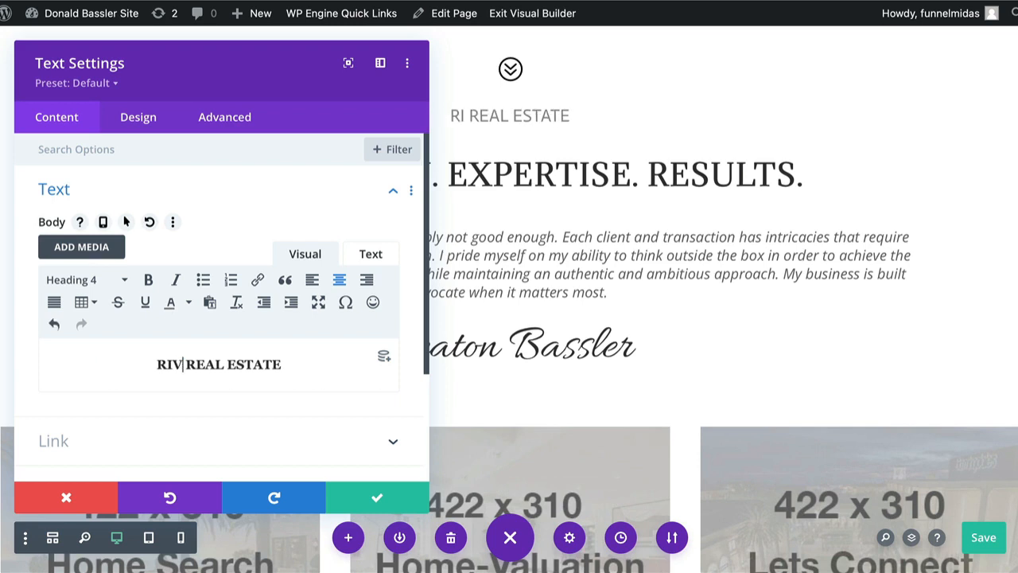
pyautogui.write('COUNTY')
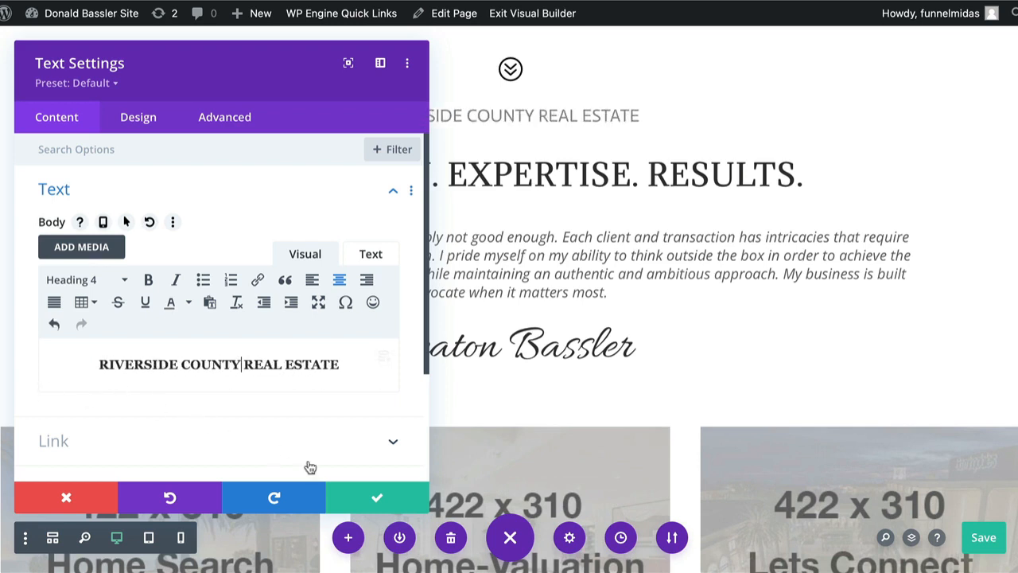
pyautogui.click(379, 498)
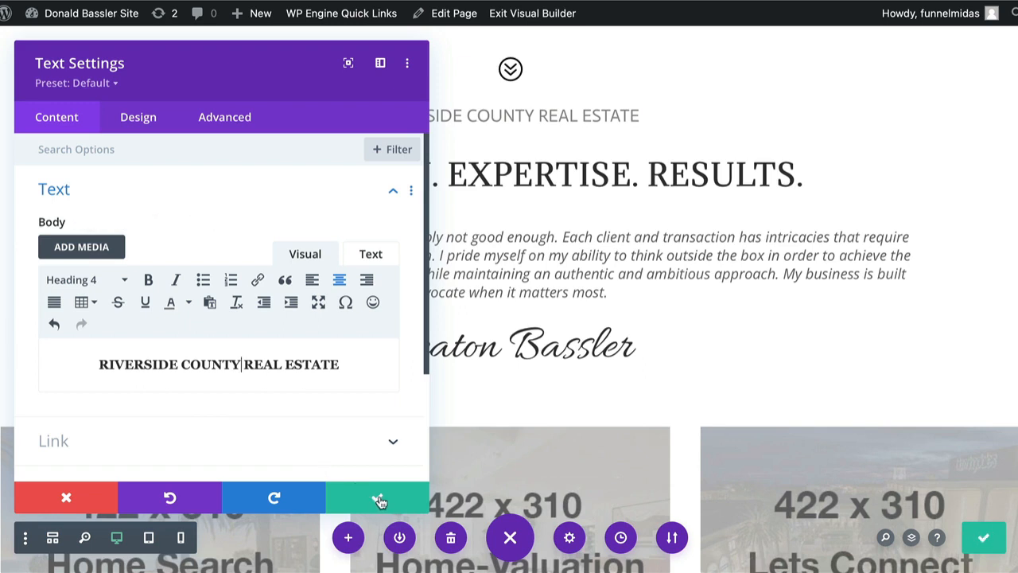
pyautogui.click(379, 498)
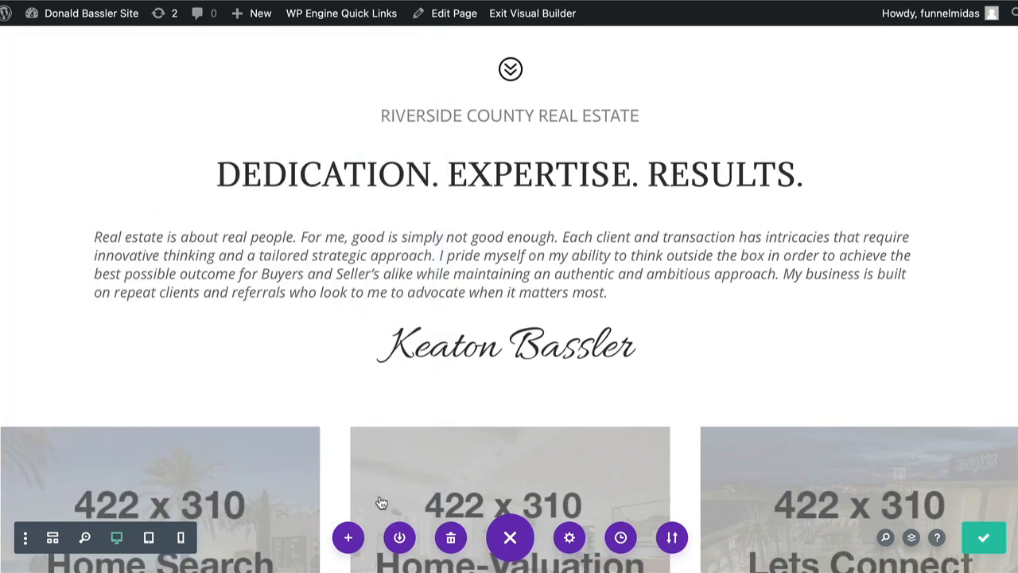
pyautogui.click(986, 540)
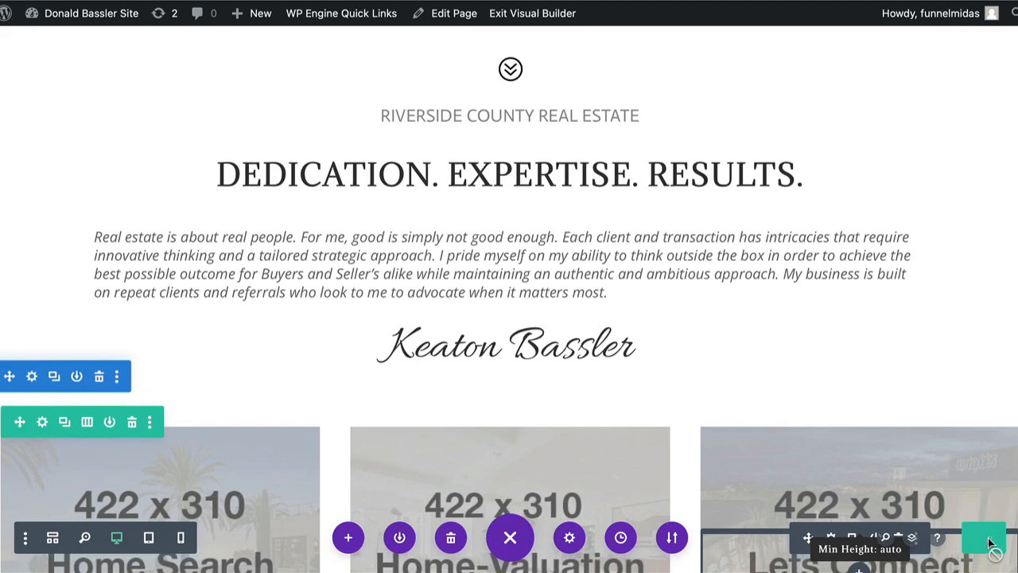
# Check the text settings of the DEDICATION. EXPERTISE. RESULTS. heading without editing it, and save the page
pyautogui.moveTo(456, 167)
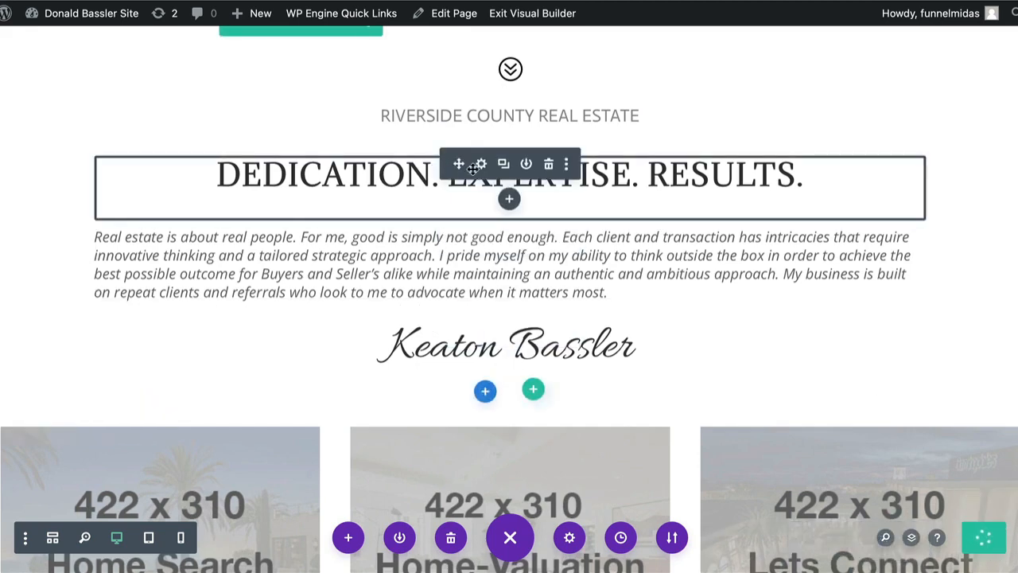
pyautogui.click(482, 164)
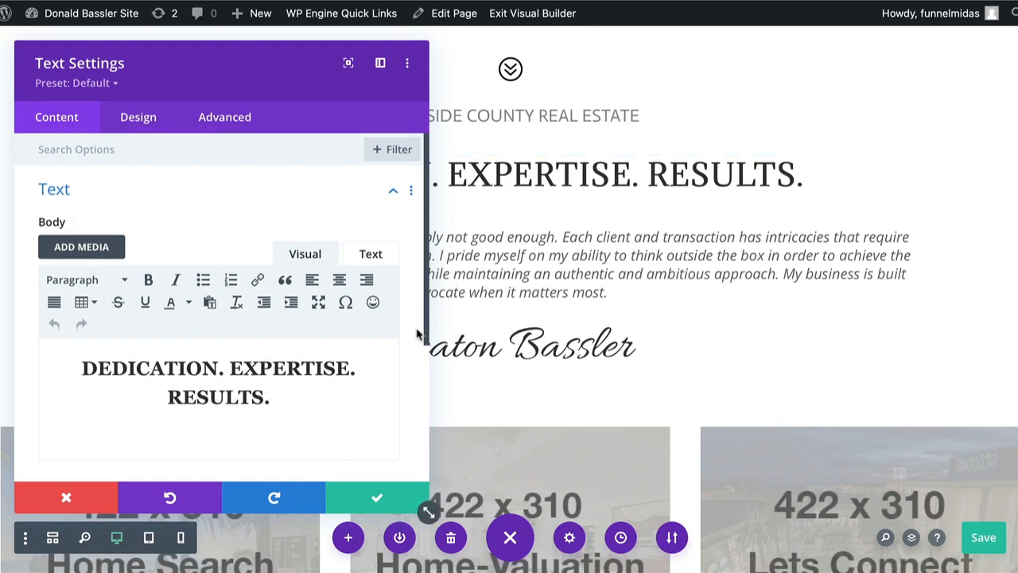
pyautogui.click(373, 497)
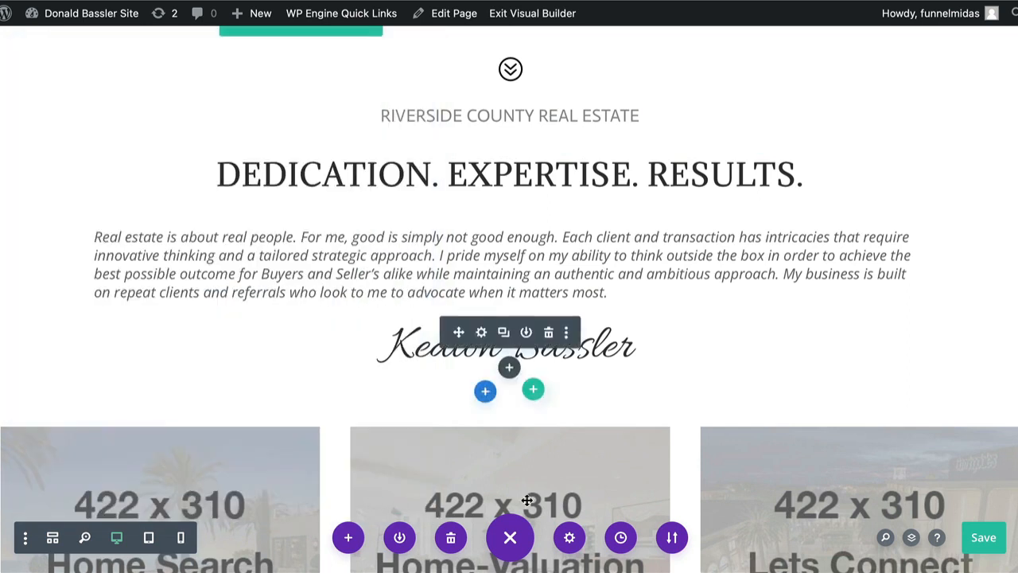
pyautogui.click(986, 541)
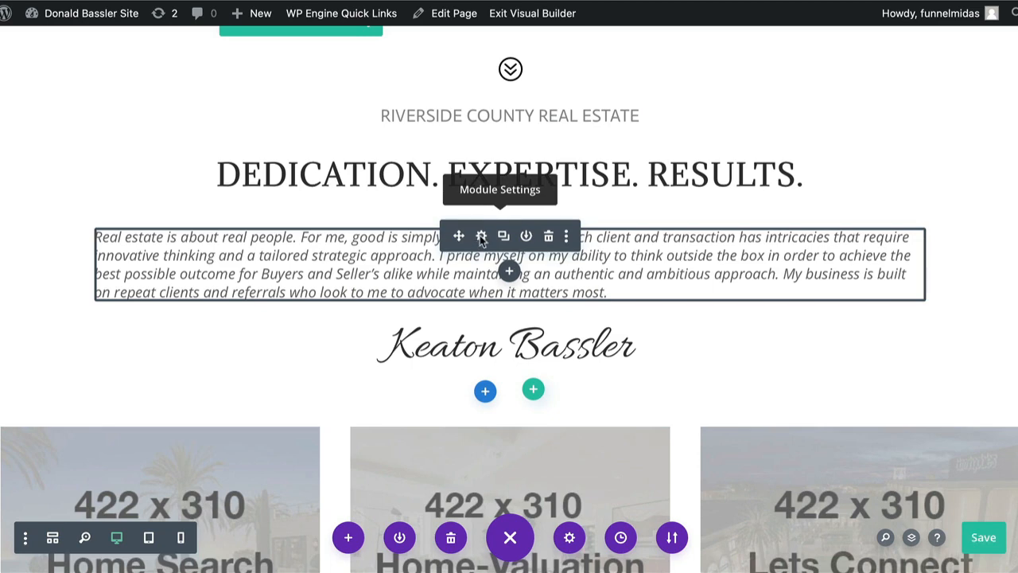
# Review the intro paragraph in its text settings, selecting the whole passage, and close the settings without editing it
pyautogui.click(481, 239)
pyautogui.scroll(-1, 232, 354)
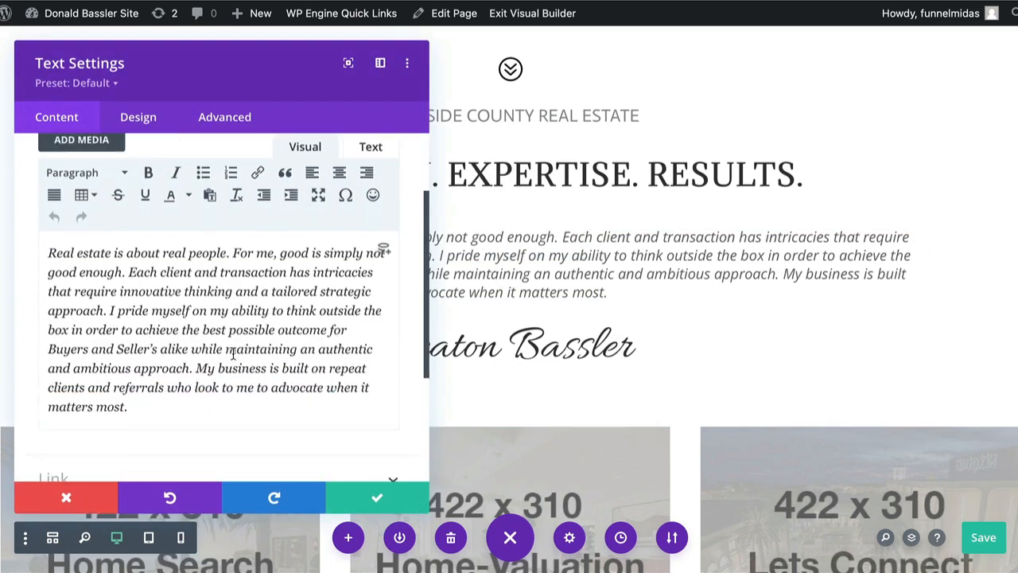
pyautogui.scroll(-1, 232, 354)
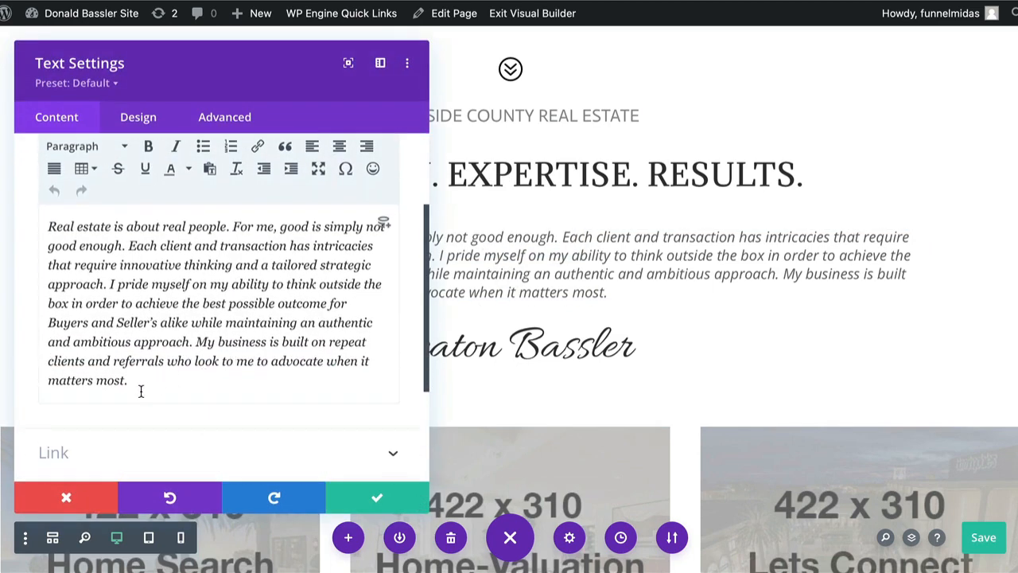
pyautogui.moveTo(141, 391); pyautogui.dragTo(37, 228)
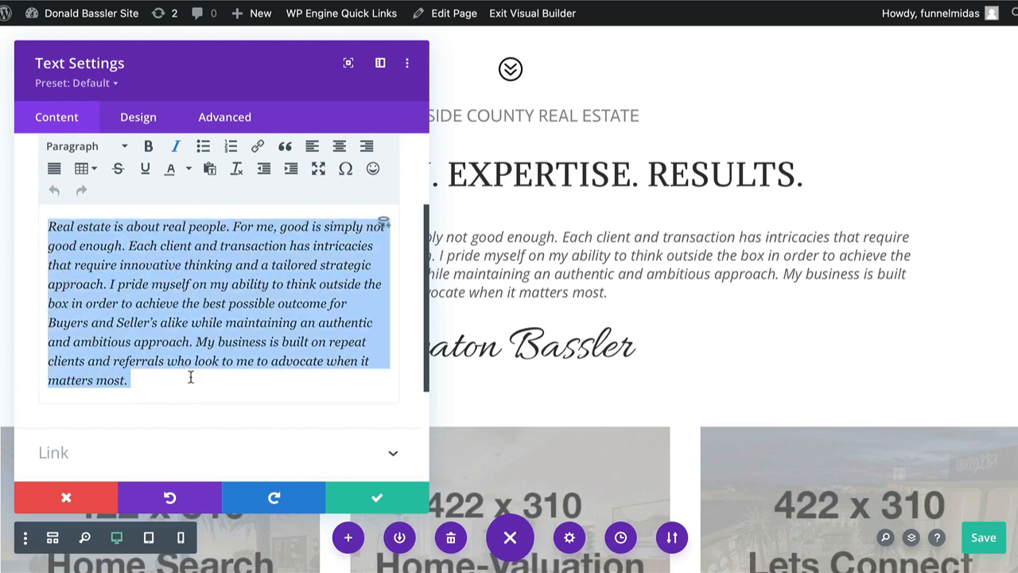
pyautogui.click(380, 498)
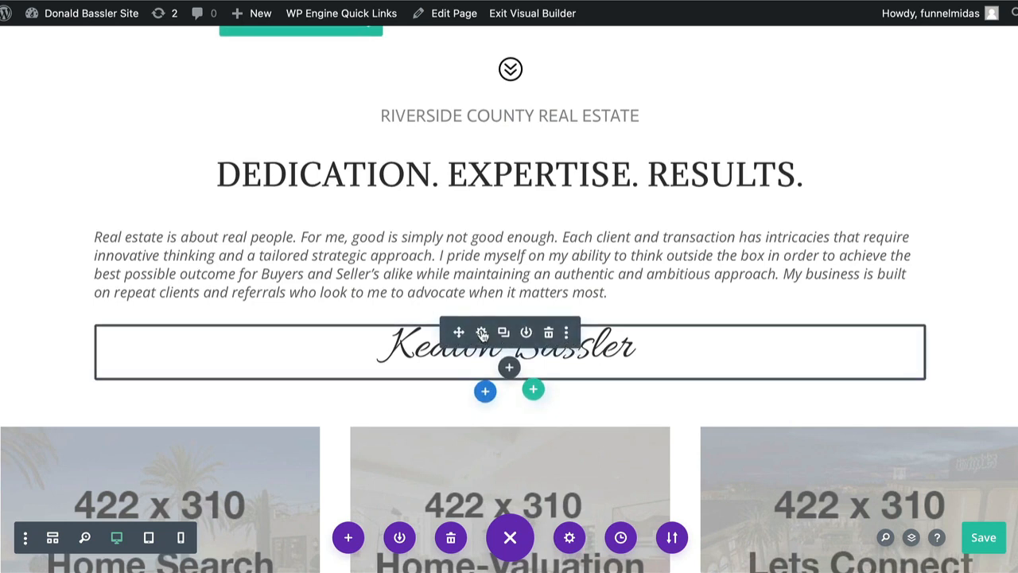
# Replace the signature text below the intro paragraph with the new agent's full name
pyautogui.click(481, 332)
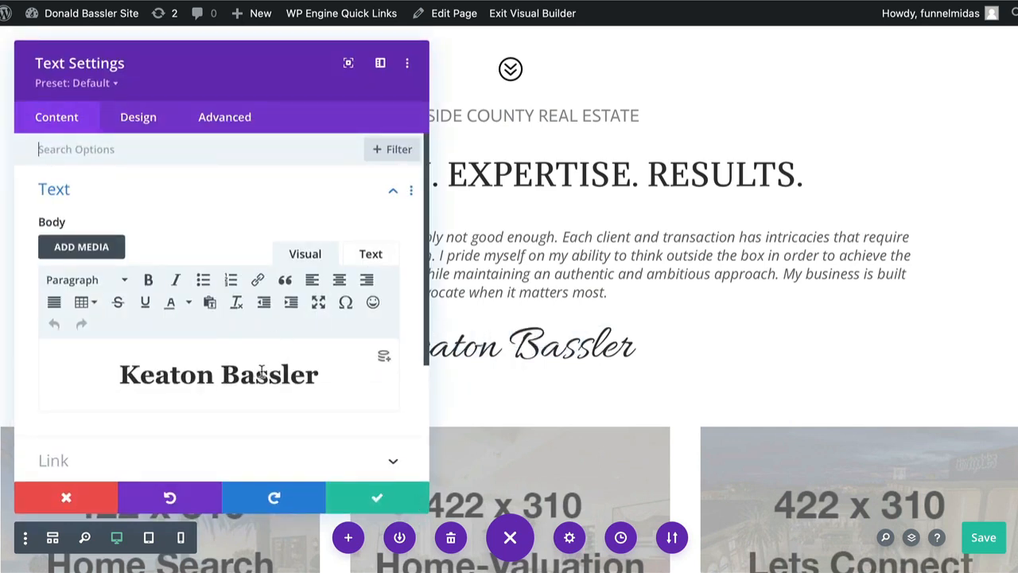
pyautogui.moveTo(322, 378); pyautogui.dragTo(117, 362)
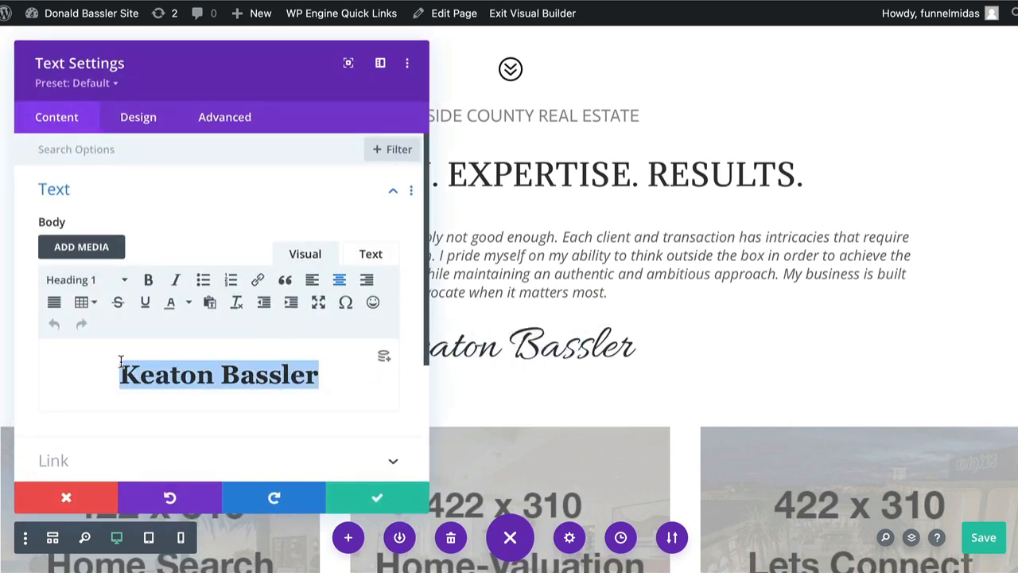
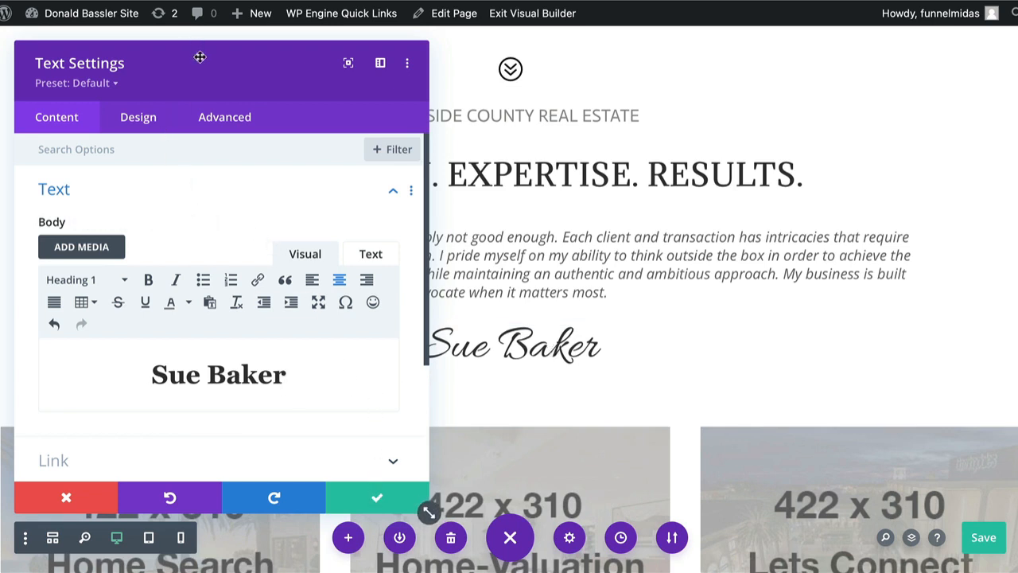
# Try the ABeeZee font for the H1 heading text of the signature below the intro paragraph
pyautogui.moveTo(200, 58); pyautogui.dragTo(182, 38)
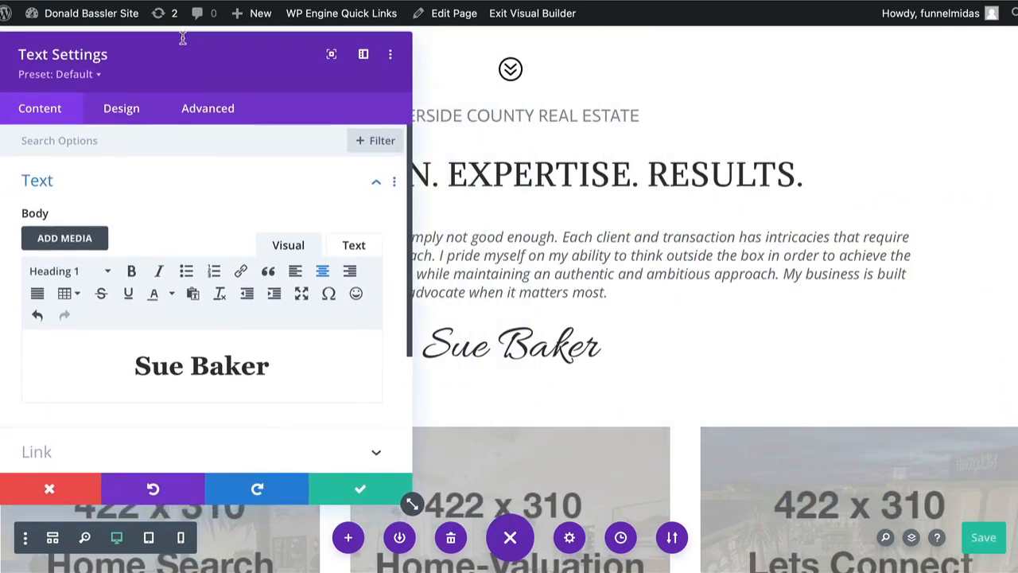
pyautogui.click(116, 116)
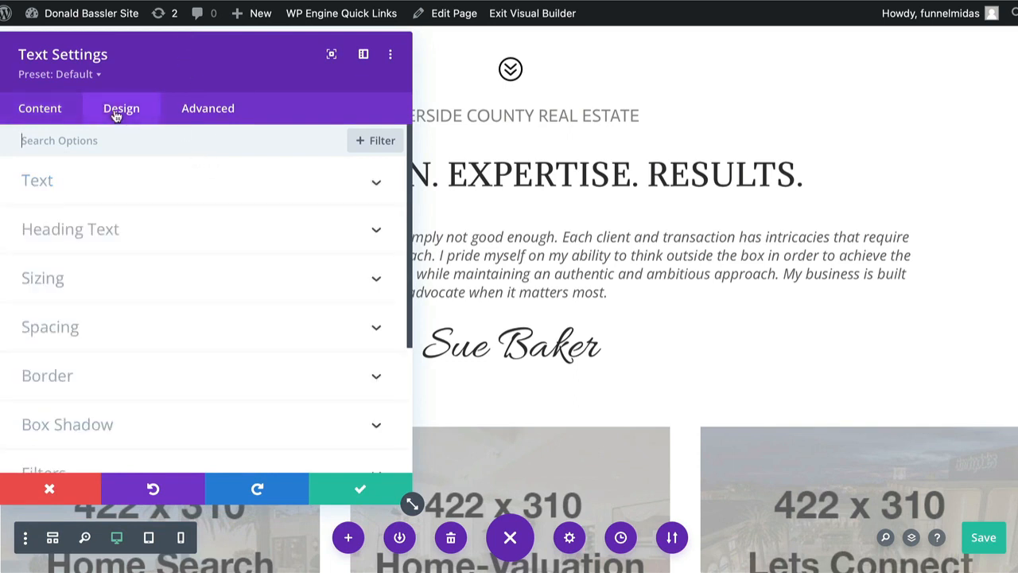
pyautogui.click(101, 231)
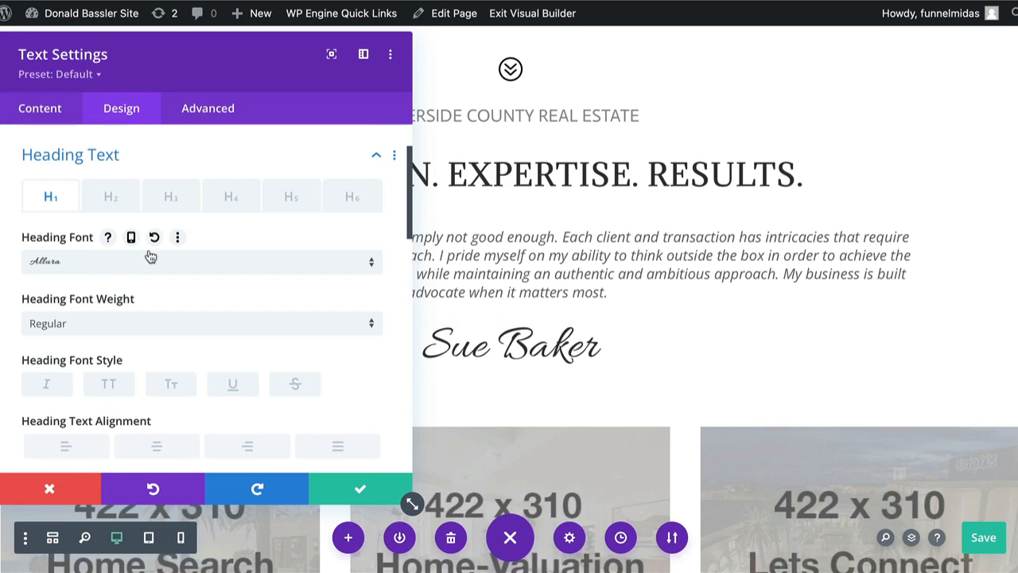
pyautogui.click(151, 256)
pyautogui.click(98, 268)
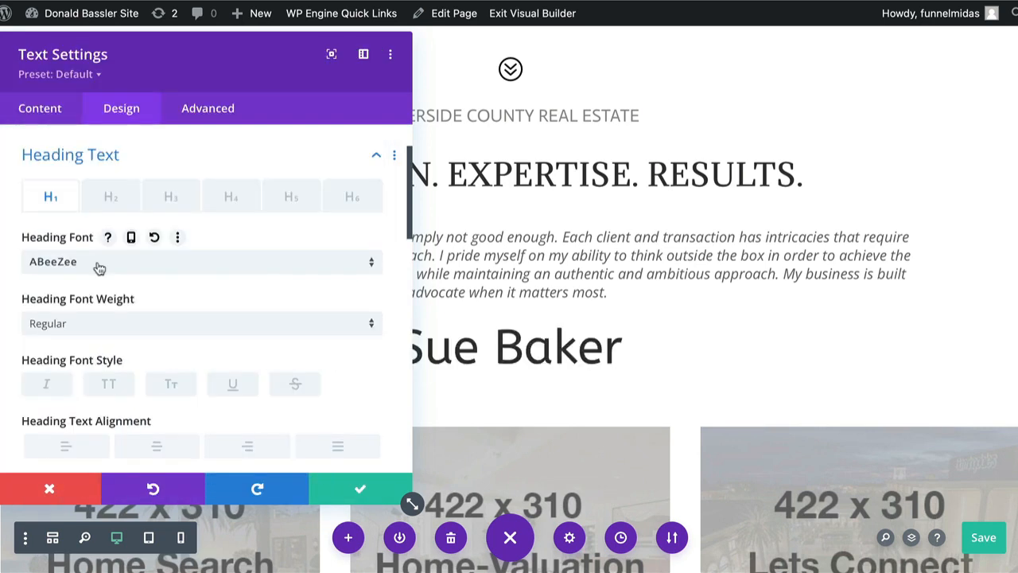
# Set the signature's heading font back to Allura, and save the text settings and the page
pyautogui.click(70, 262)
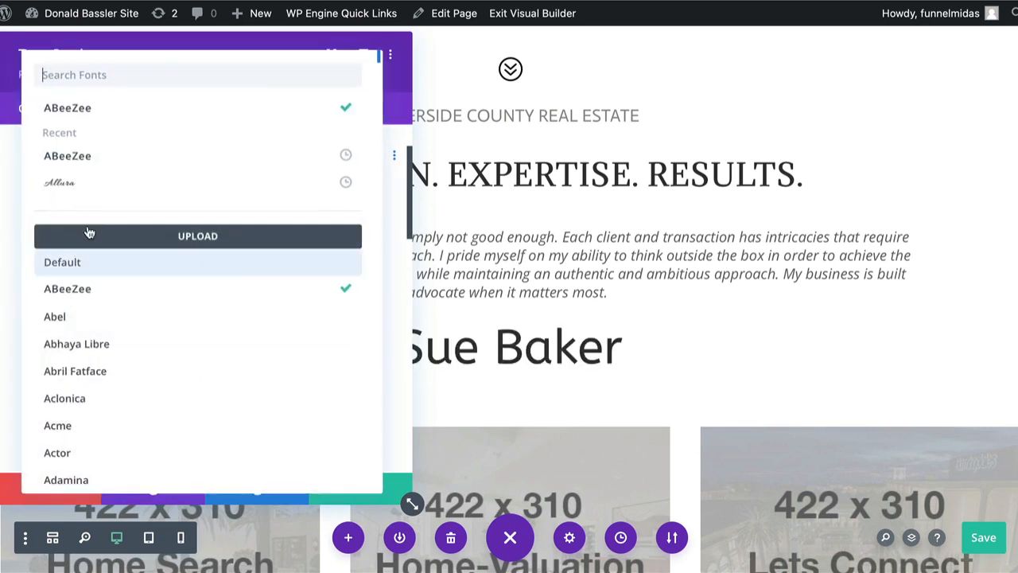
pyautogui.click(79, 188)
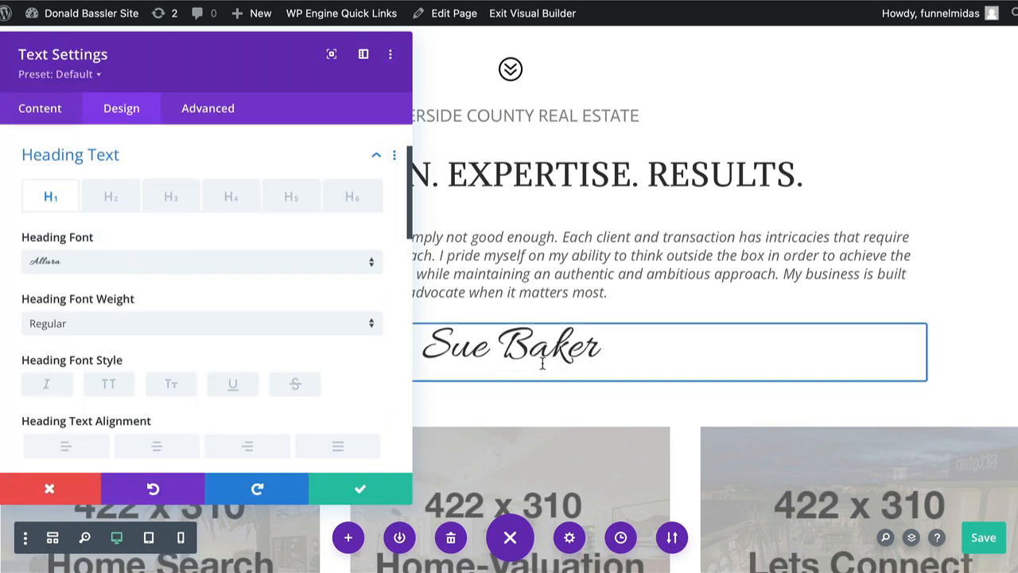
pyautogui.click(359, 494)
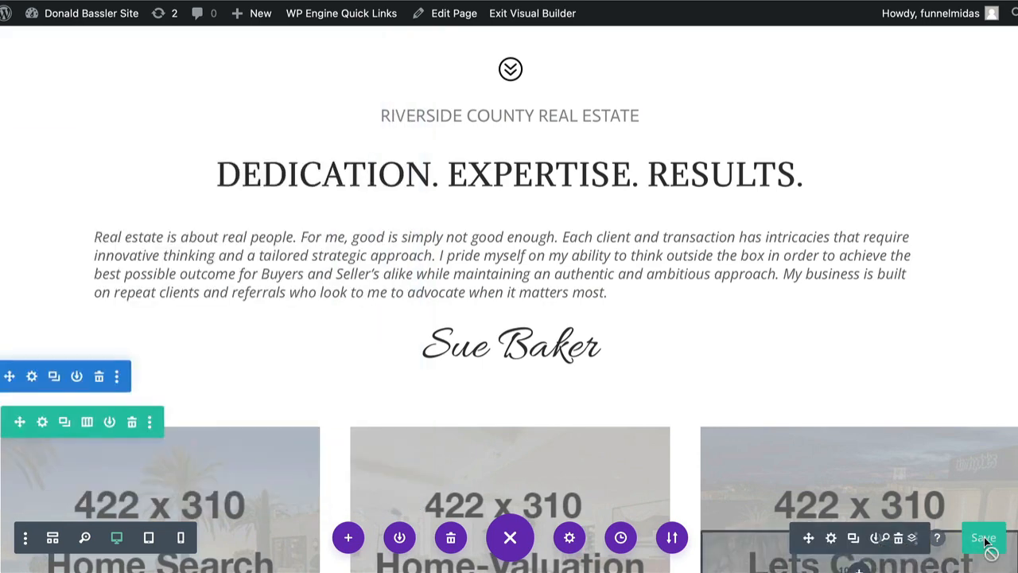
pyautogui.scroll(-2, 956, 228)
pyautogui.scroll(-4, 956, 228)
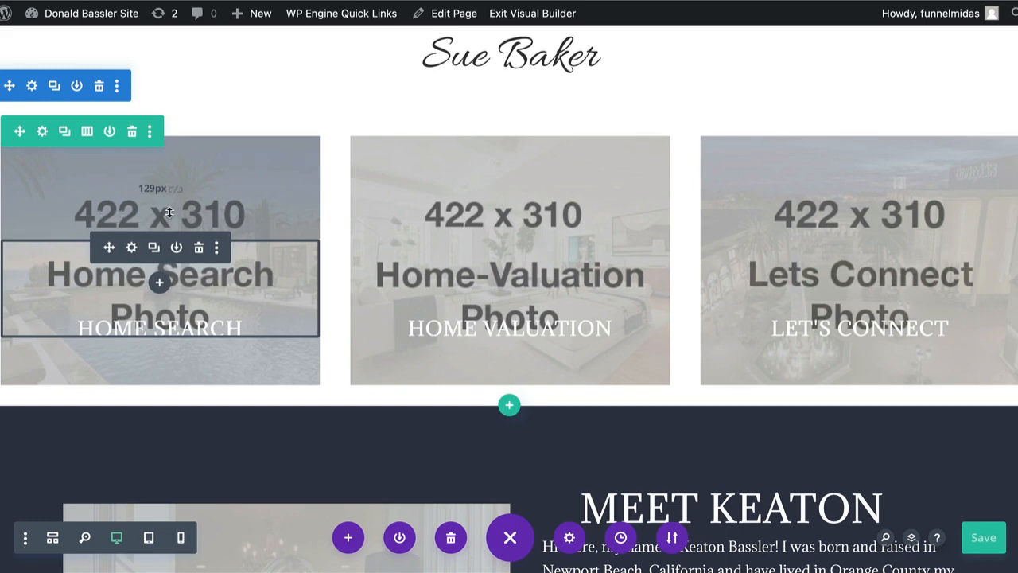
pyautogui.hotkey('ctrl', 's')
# Open the image chooser for the background image of the HOME SEARCH column in the three-column row
pyautogui.click(44, 132)
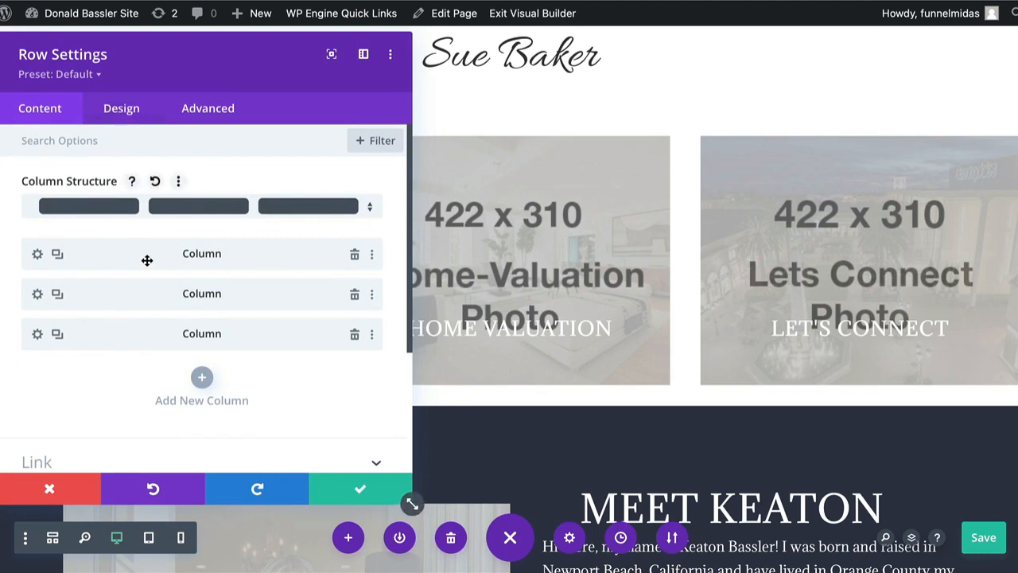
pyautogui.moveTo(150, 37)
pyautogui.mouseDown()
pyautogui.moveTo(490, 43)
pyautogui.moveTo(148, 46)
pyautogui.mouseUp()
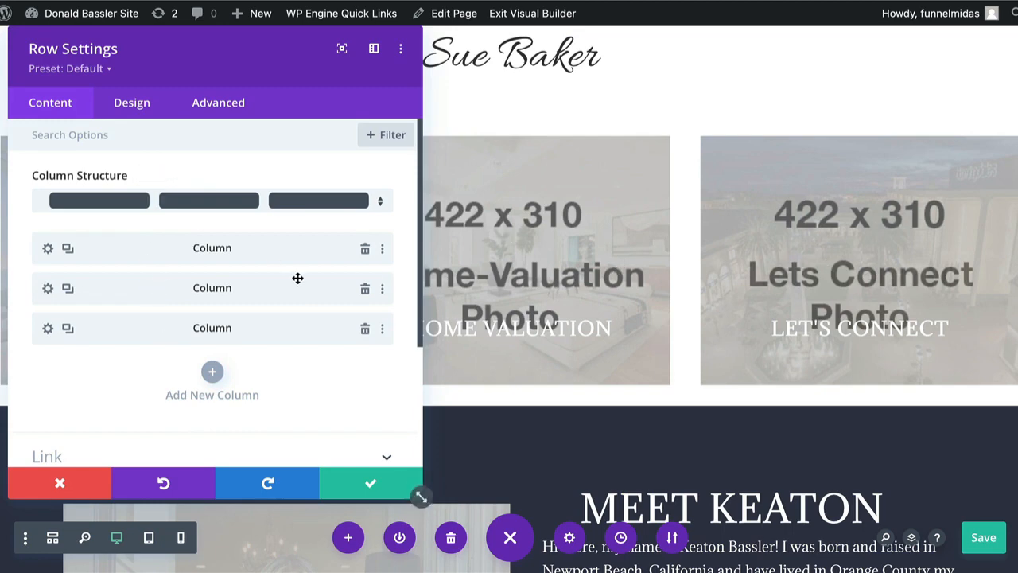
pyautogui.click(48, 249)
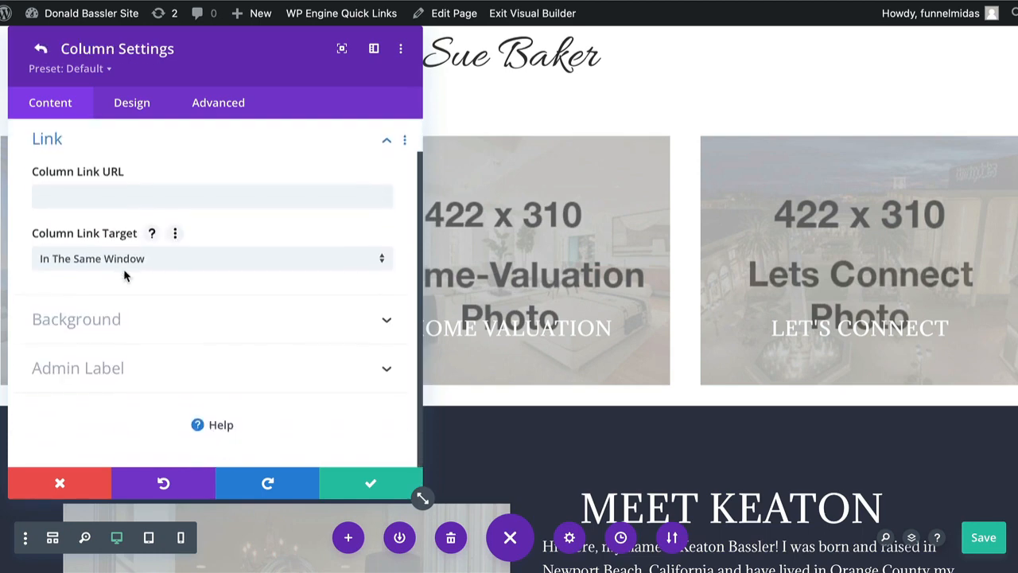
pyautogui.click(123, 335)
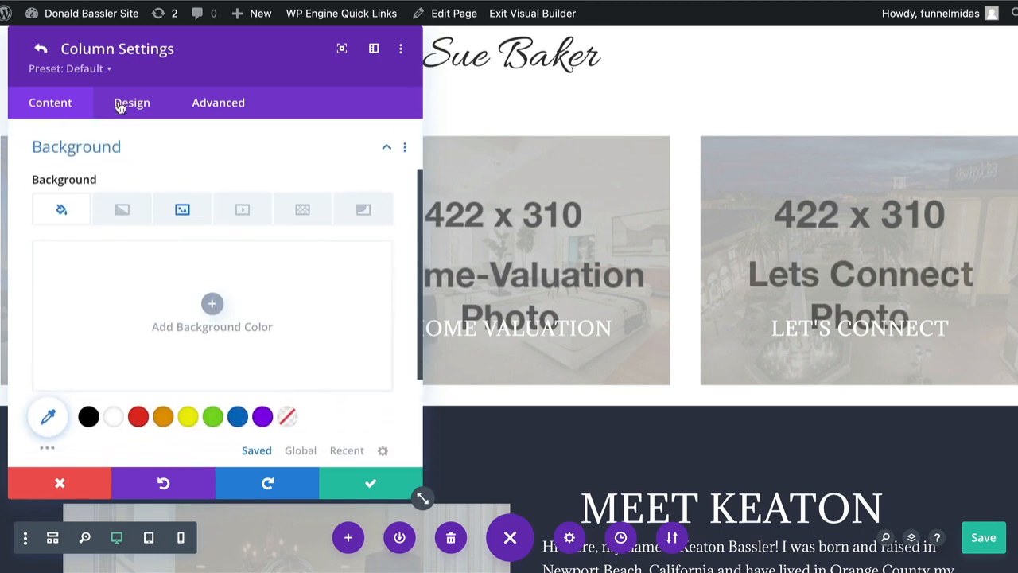
pyautogui.moveTo(132, 40); pyautogui.dragTo(636, 28)
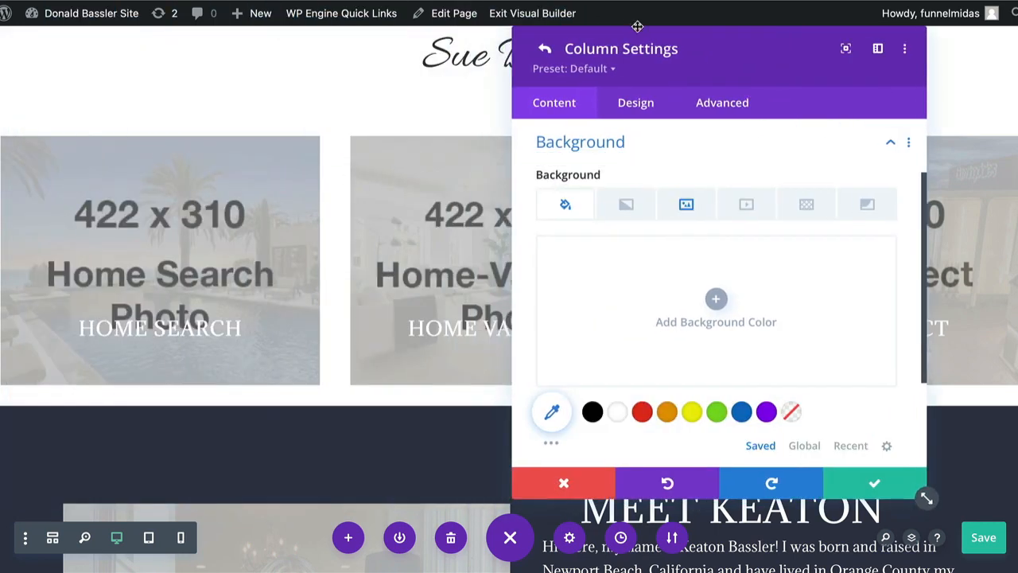
pyautogui.click(685, 208)
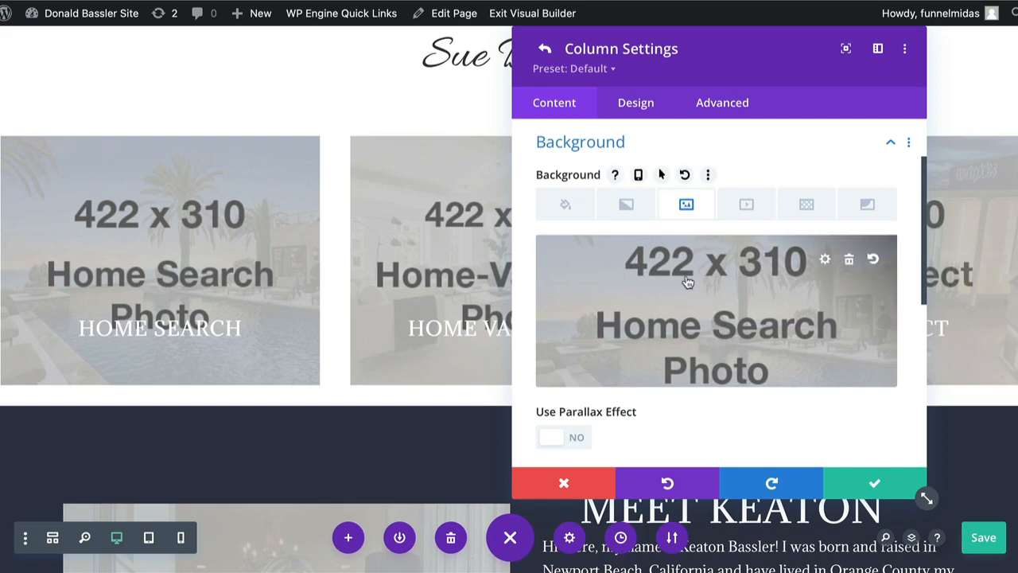
pyautogui.click(767, 315)
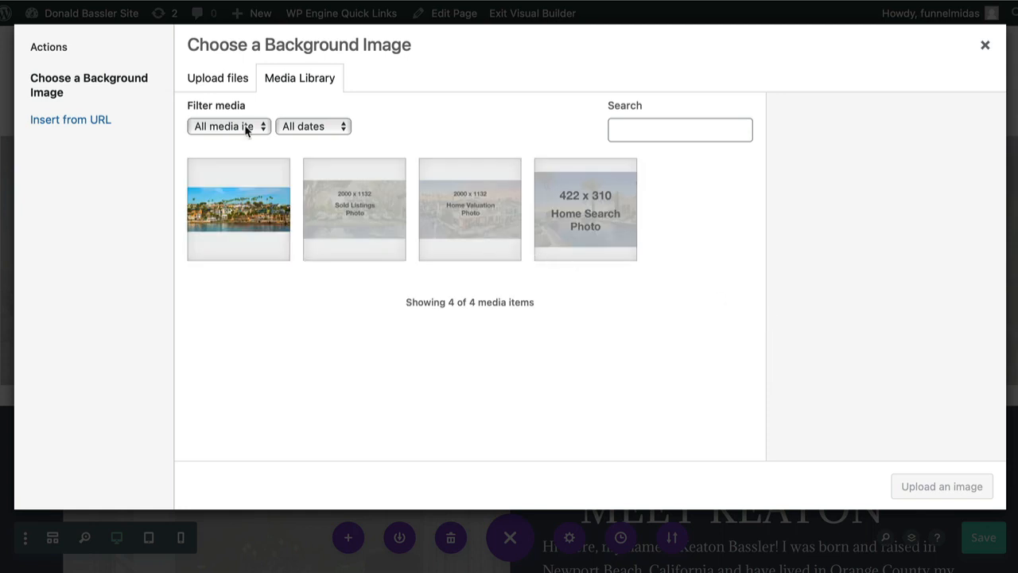
# Preview nb1.jpeg in the Website Images folder and upload it to the media library
pyautogui.click(215, 80)
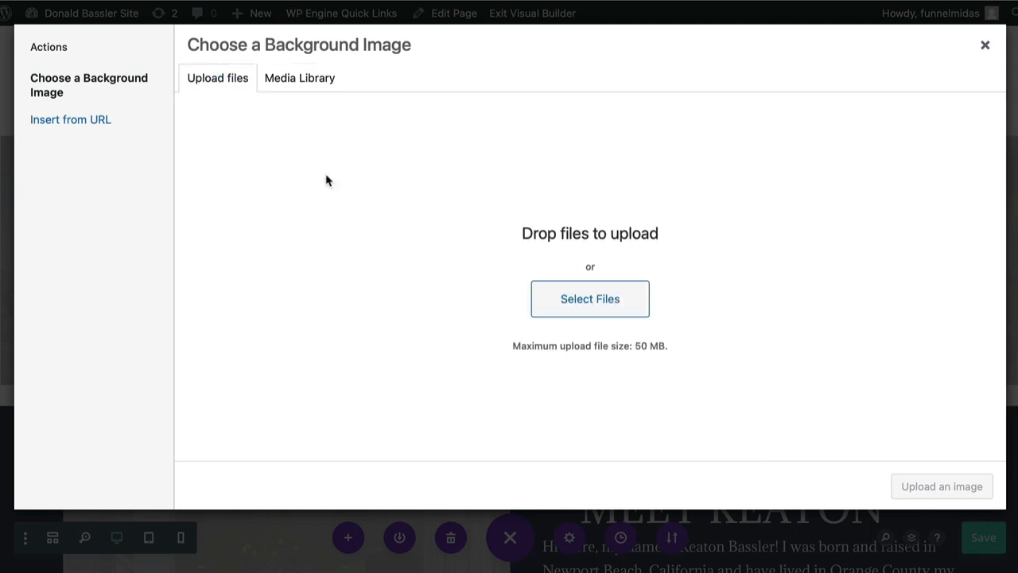
pyautogui.click(578, 310)
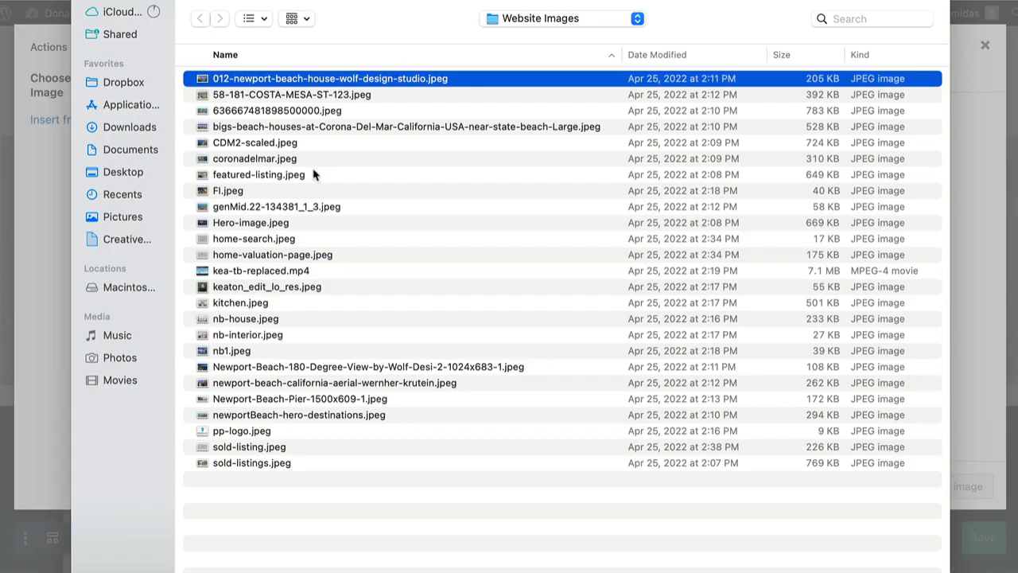
pyautogui.click(246, 351)
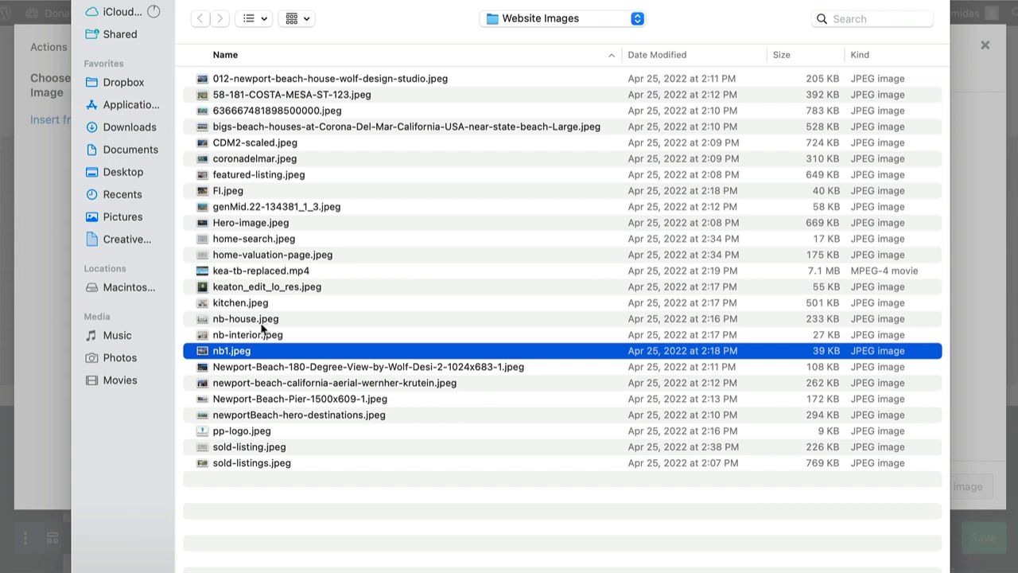
pyautogui.press('space')
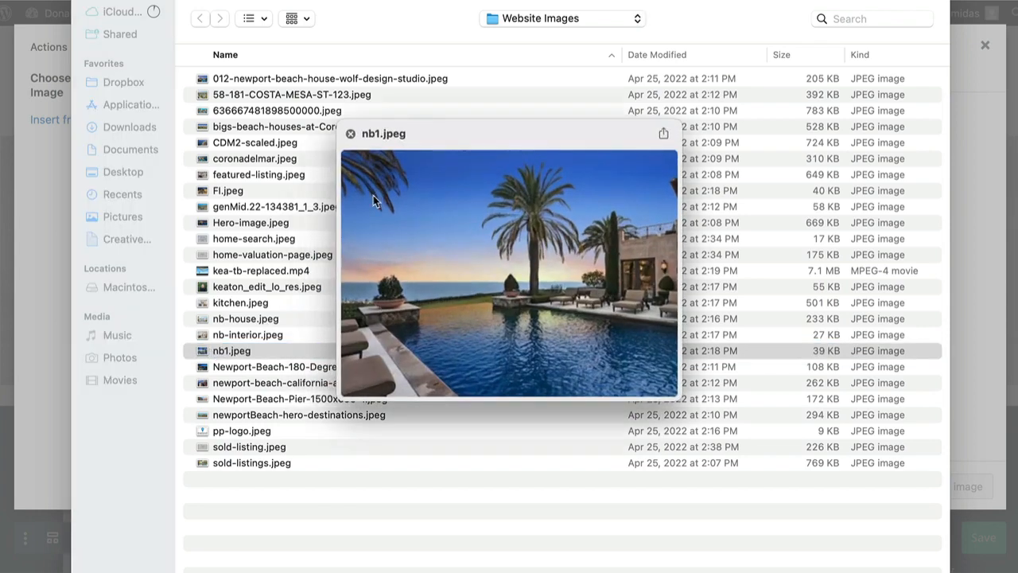
pyautogui.click(351, 135)
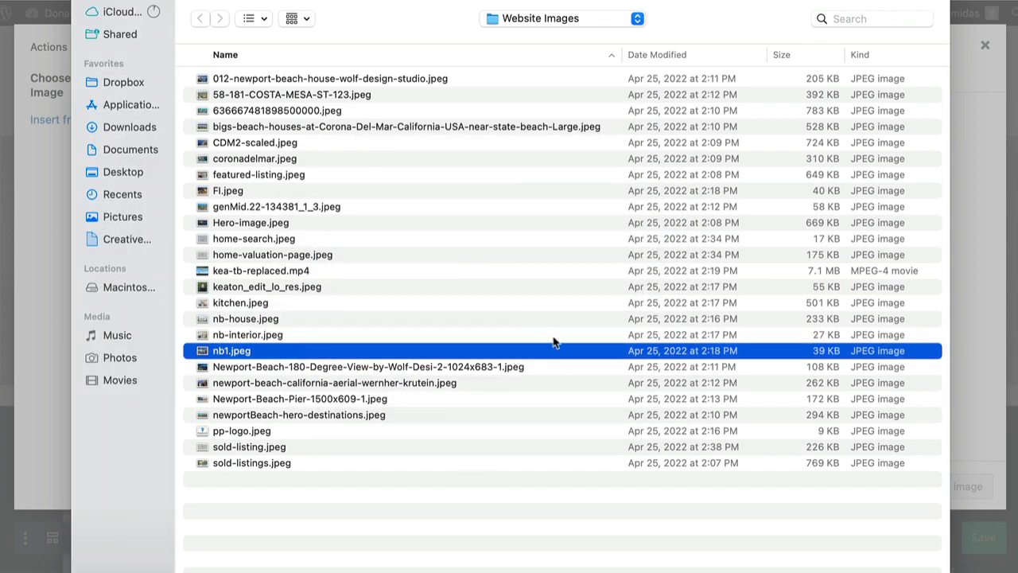
pyautogui.press('Return')
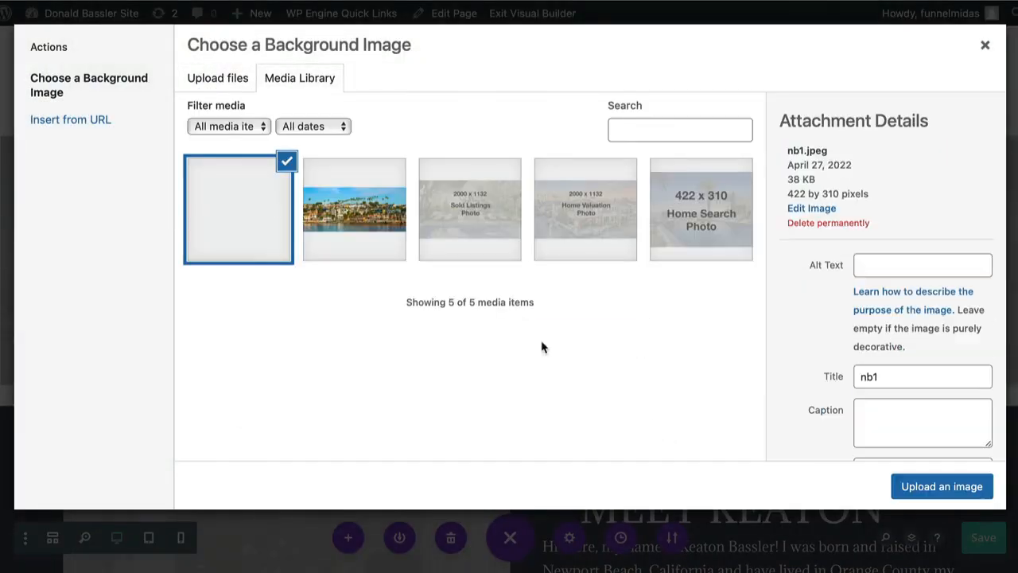
# Apply nb1.jpeg as the HOME SEARCH column's background image, and save the page and the column settings
pyautogui.click(875, 265)
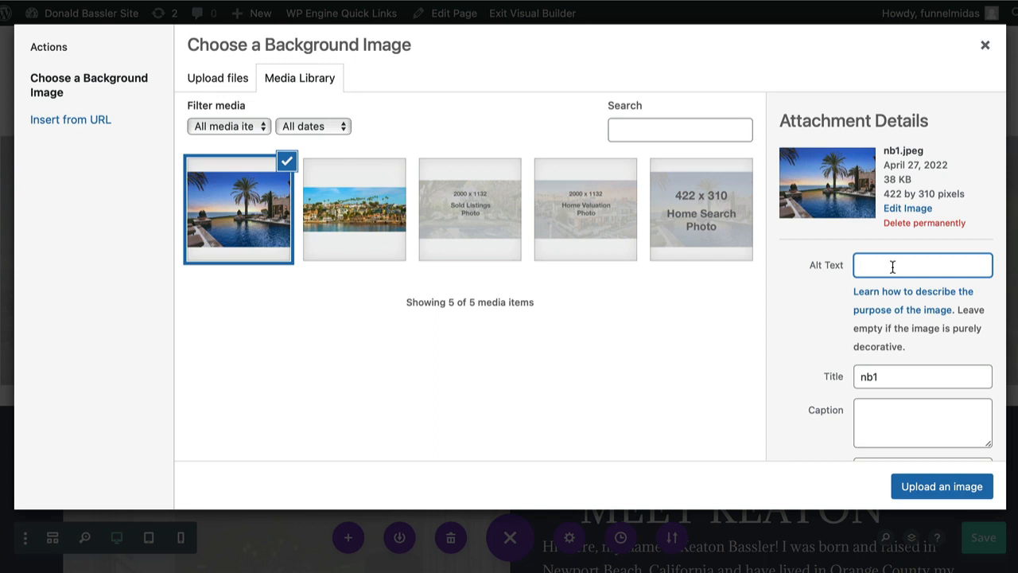
pyautogui.click(909, 488)
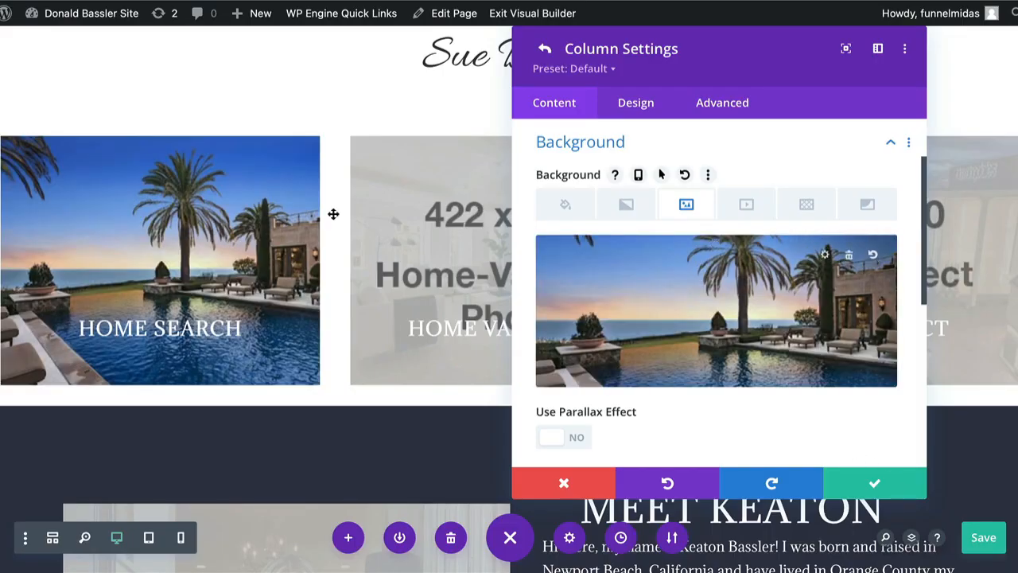
pyautogui.press('super+s')
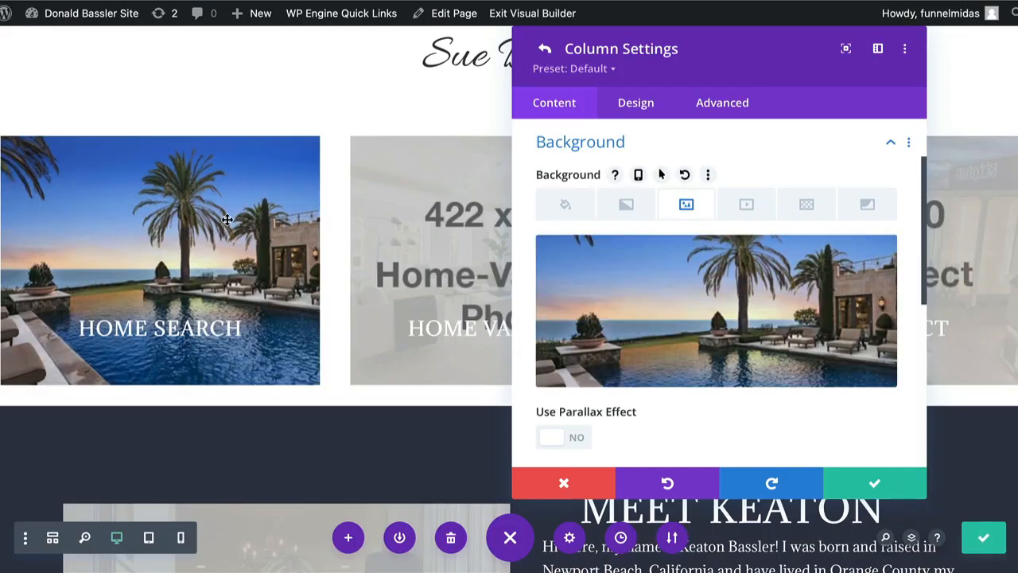
pyautogui.click(875, 486)
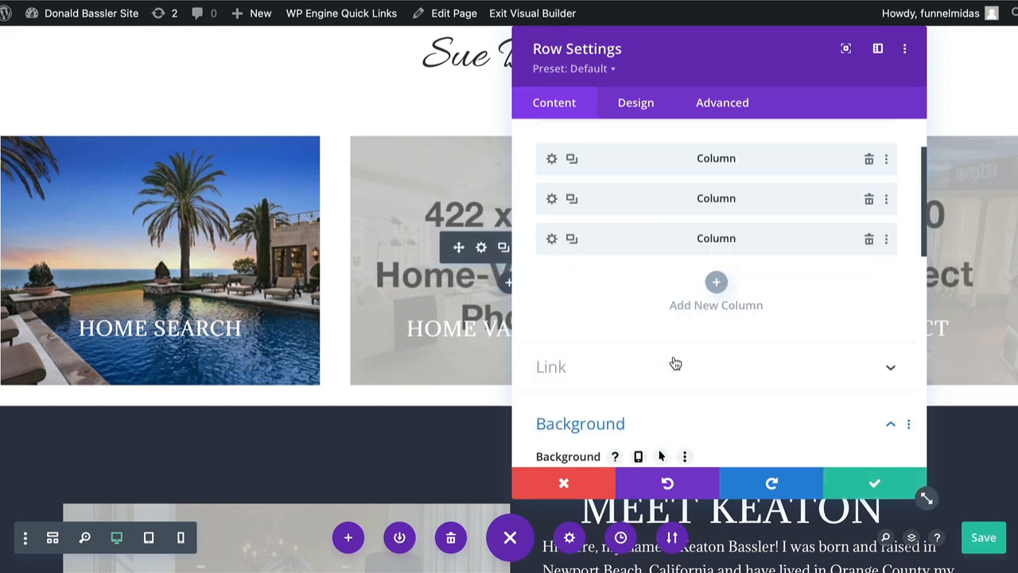
# Upload nb-interior.jpeg from the Website Images folder for the background image of the HOME VALUATION column
pyautogui.click(552, 200)
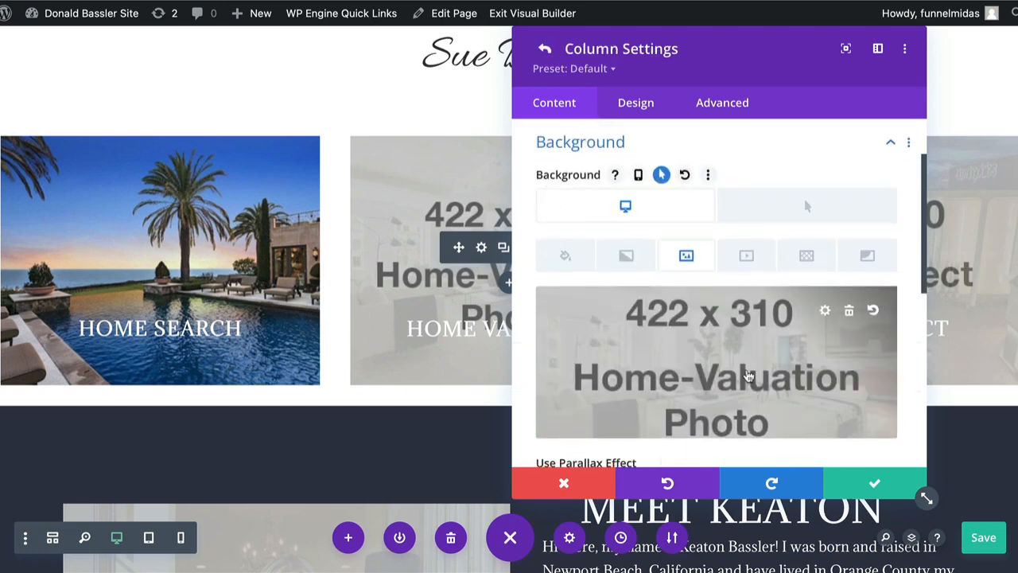
pyautogui.click(747, 375)
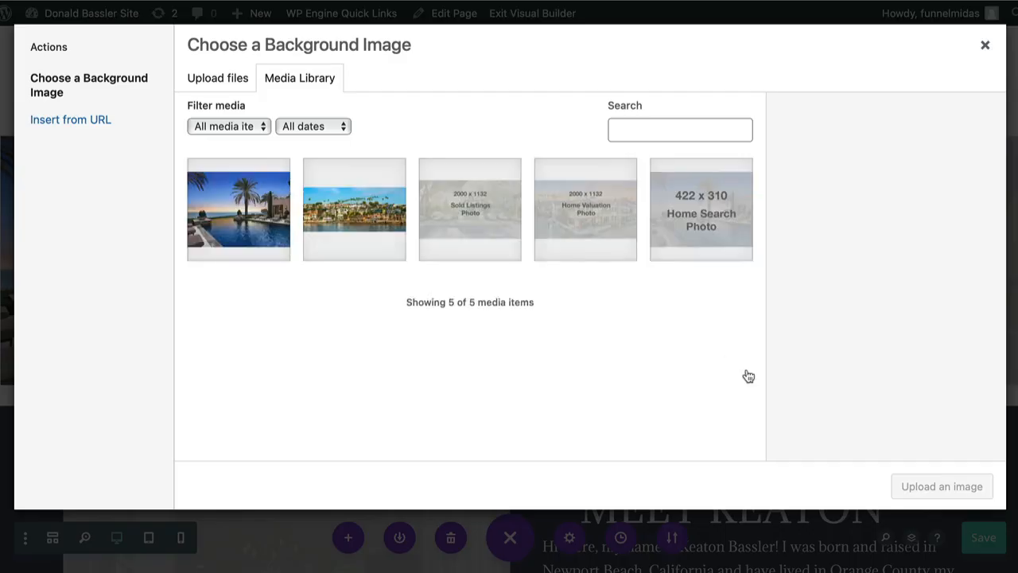
pyautogui.click(230, 83)
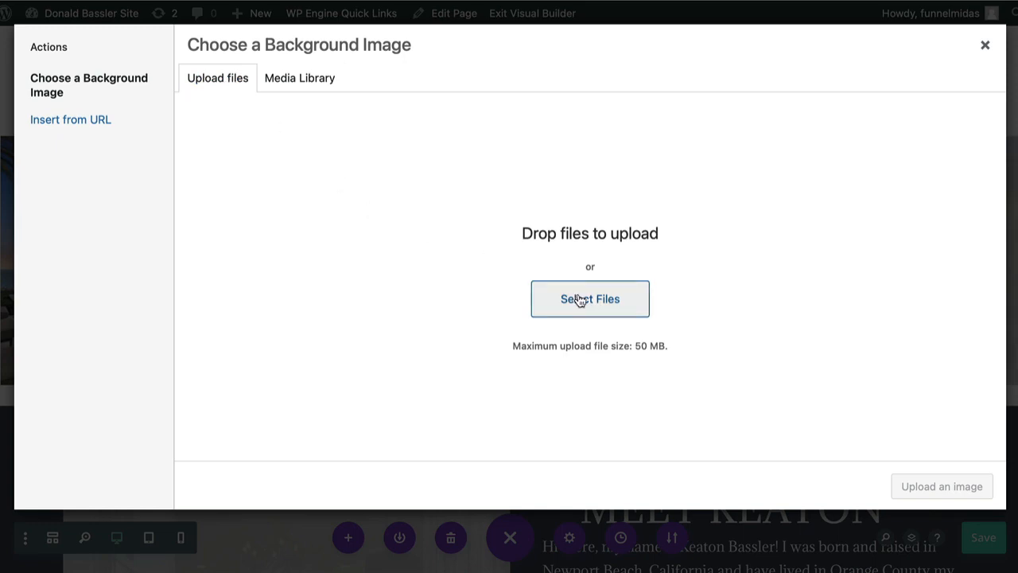
pyautogui.click(579, 301)
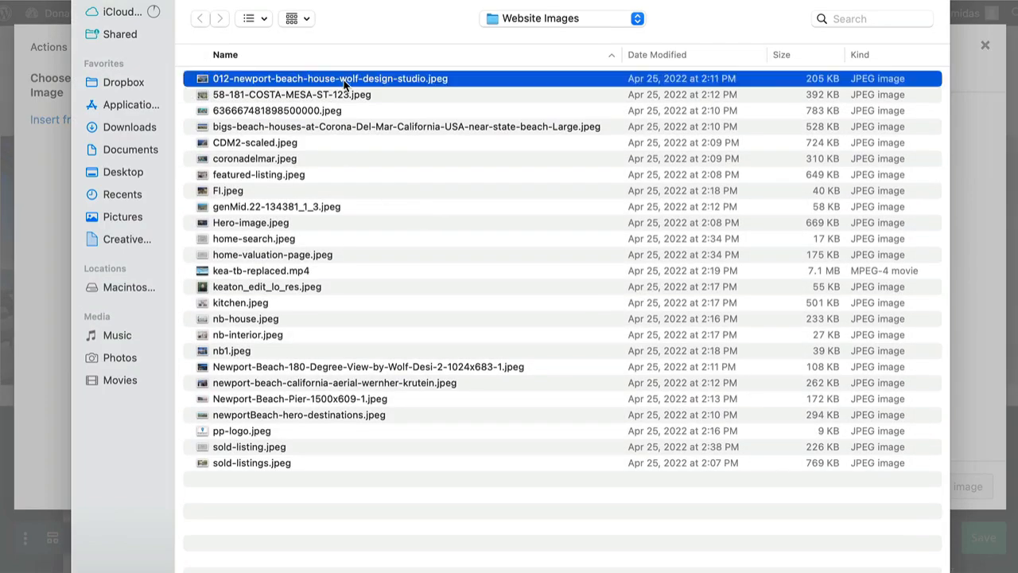
pyautogui.doubleClick(272, 338)
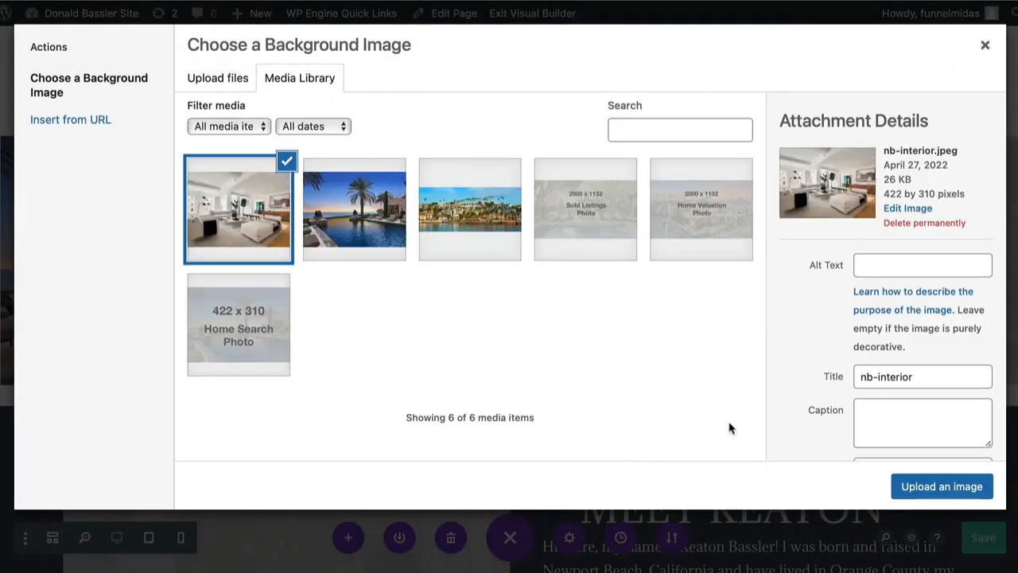
# Give nb-interior.jpeg an alt text of the agent's name plus "realty img", apply it as the HOME VALUATION background, and save the column settings
pyautogui.click(898, 268)
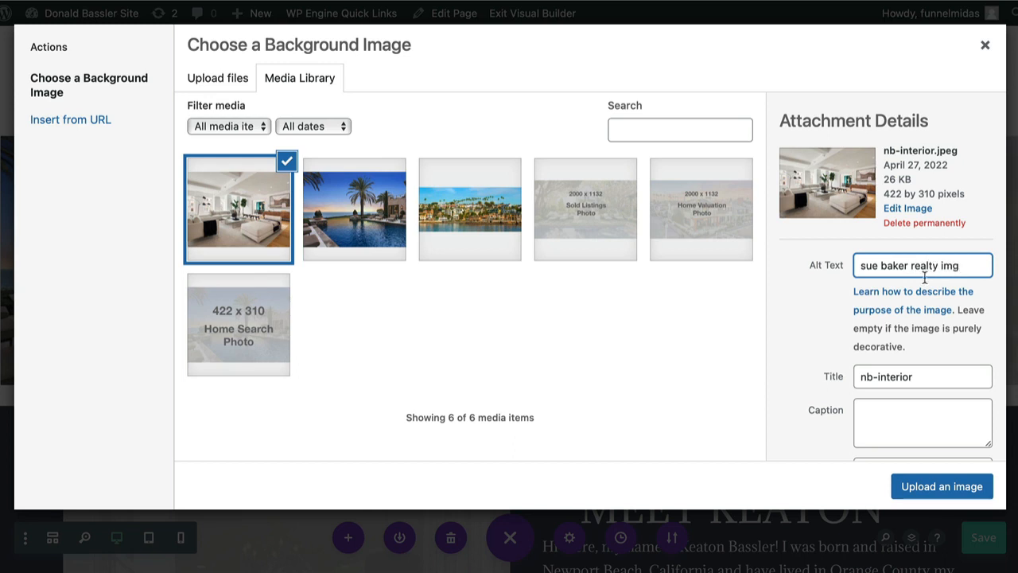
pyautogui.click(923, 487)
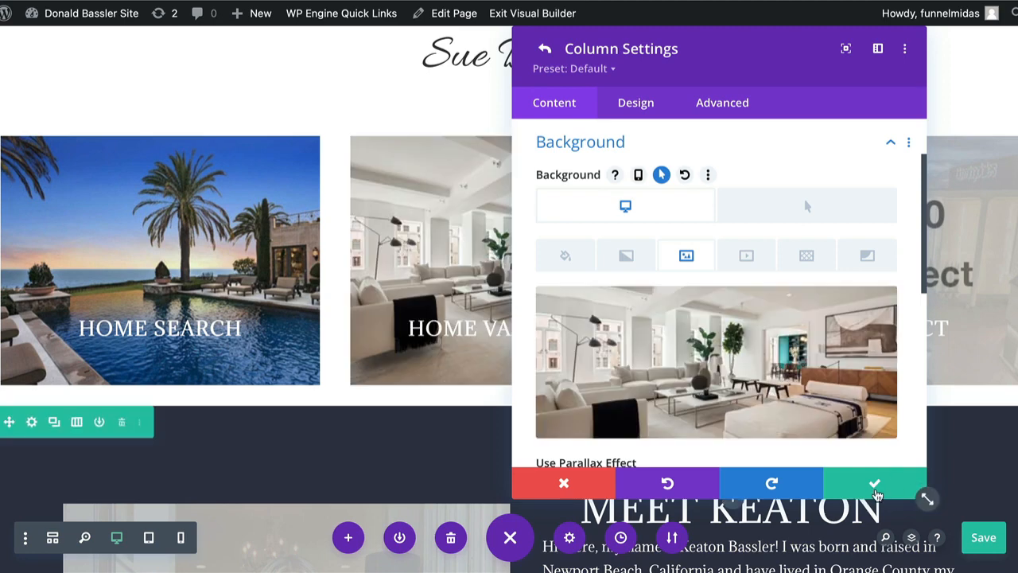
pyautogui.click(875, 487)
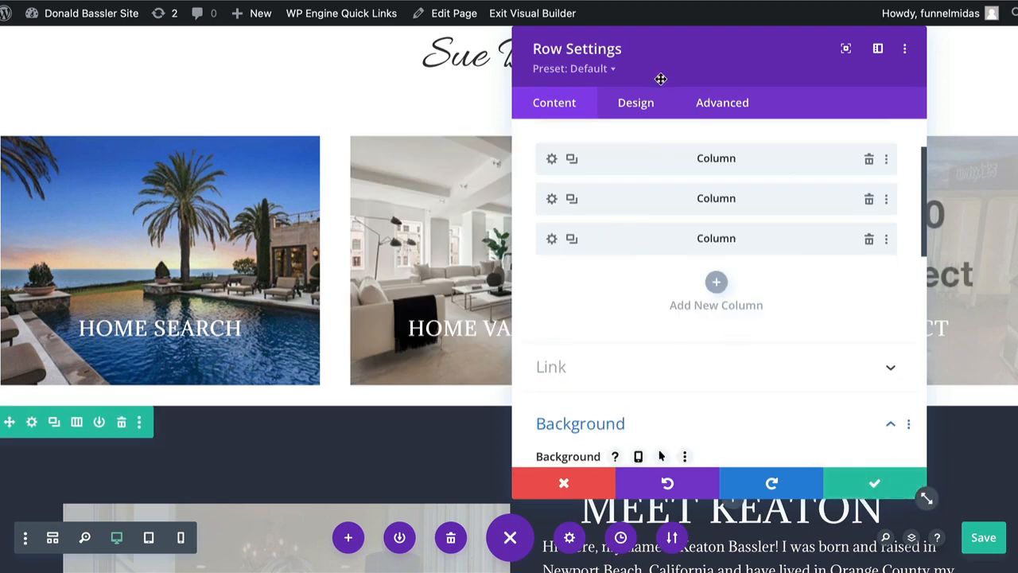
# Upload FI.jpeg from the Website Images folder for the background image of the LET'S CONNECT column
pyautogui.moveTo(661, 61); pyautogui.dragTo(119, 61)
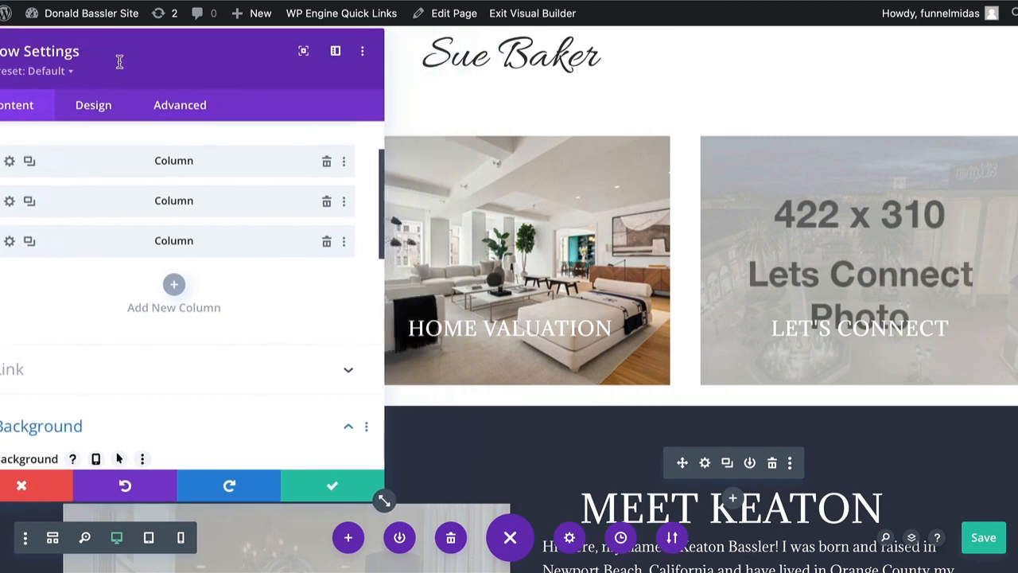
pyautogui.click(10, 244)
pyautogui.click(195, 326)
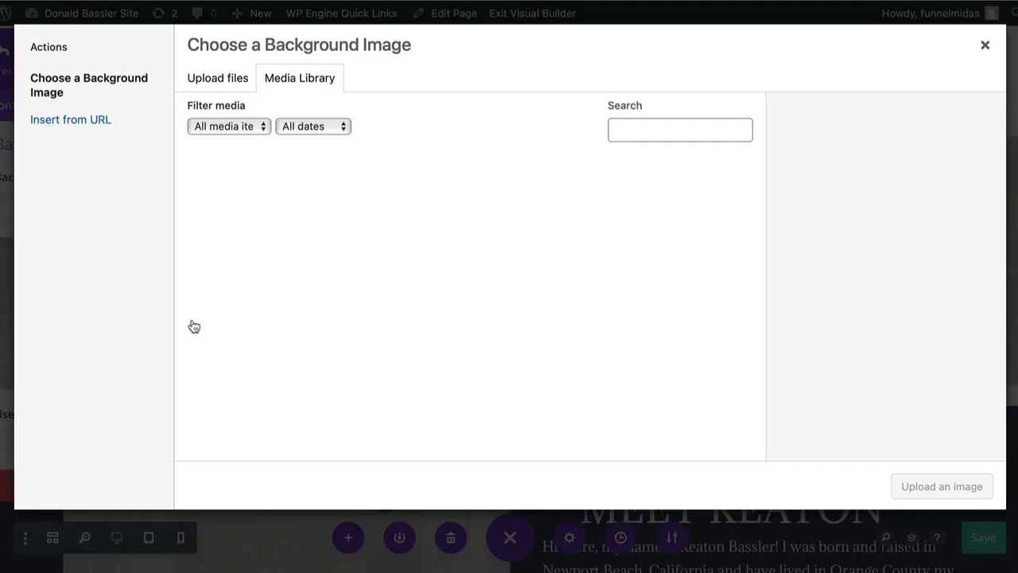
pyautogui.click(221, 79)
pyautogui.click(580, 302)
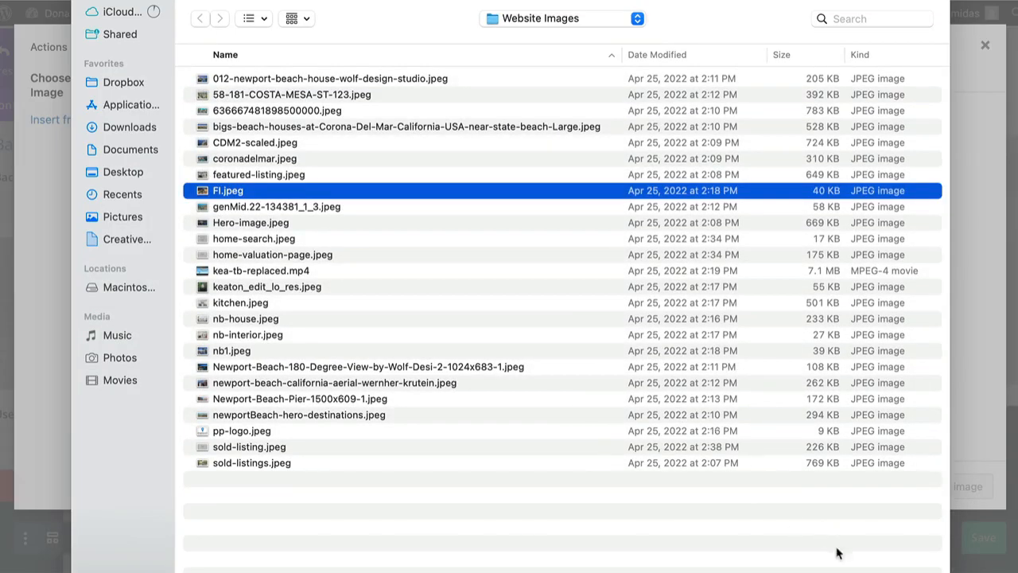
pyautogui.press('Return')
# Give FI.jpeg an alt text of the agent's name plus "realtor", apply it as the LET'S CONNECT background, and save the settings and page
pyautogui.click(870, 265)
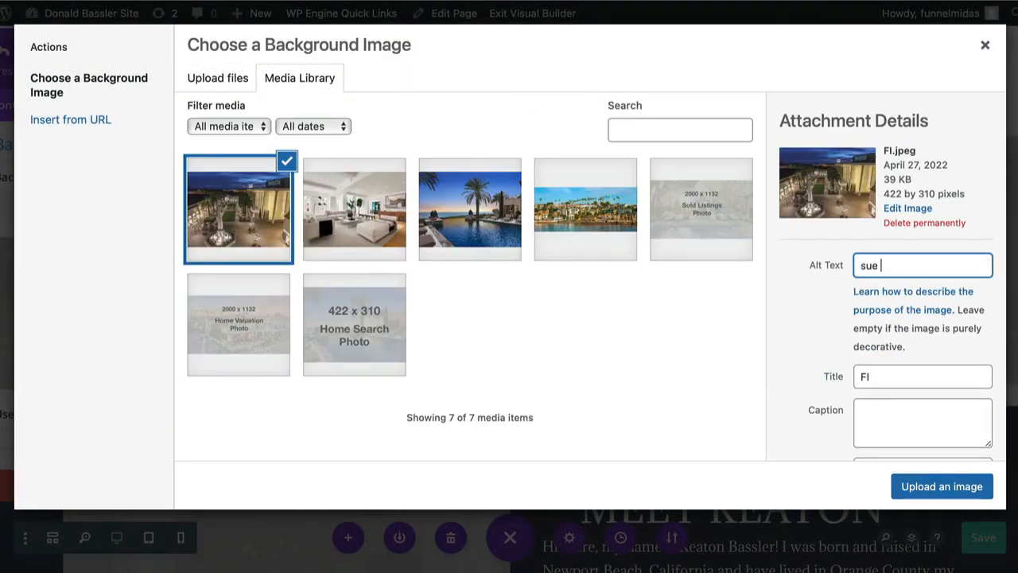
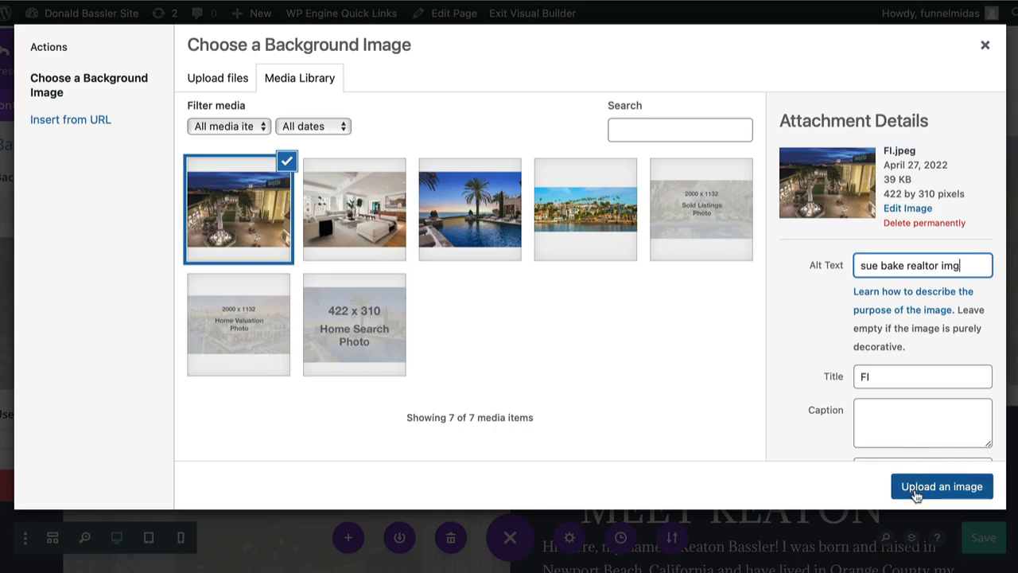
pyautogui.click(915, 484)
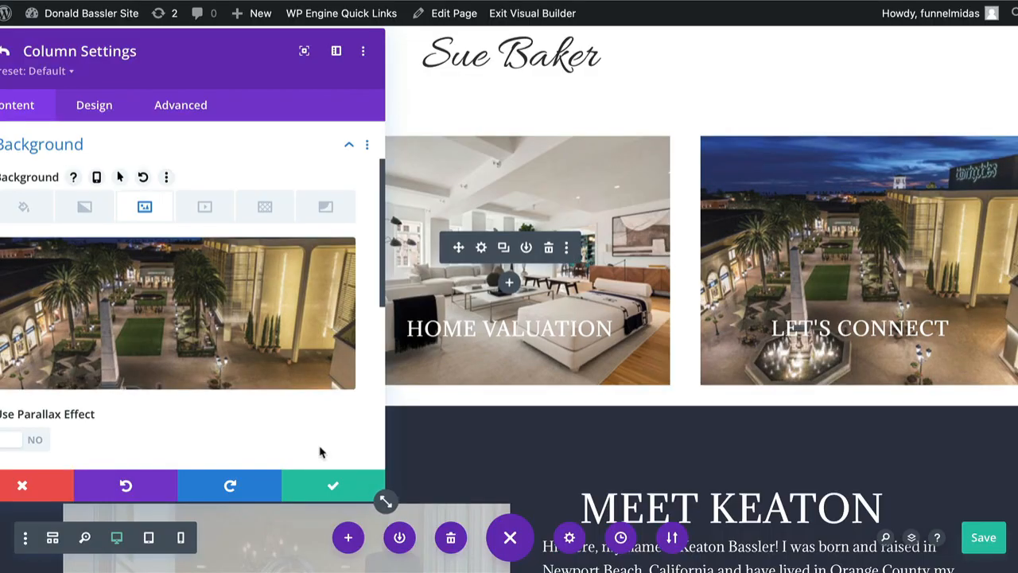
pyautogui.click(334, 487)
pyautogui.click(334, 486)
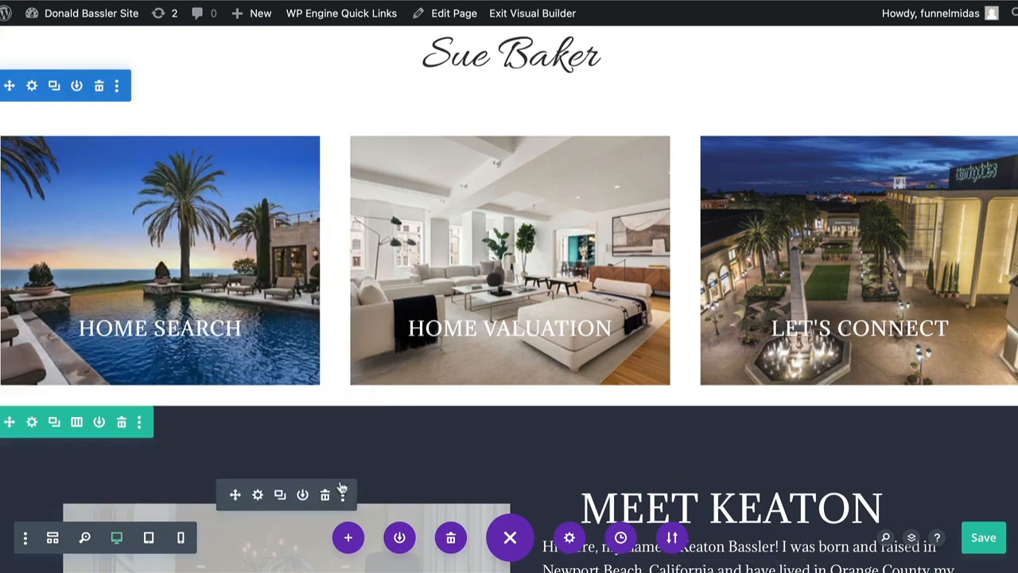
pyautogui.click(984, 538)
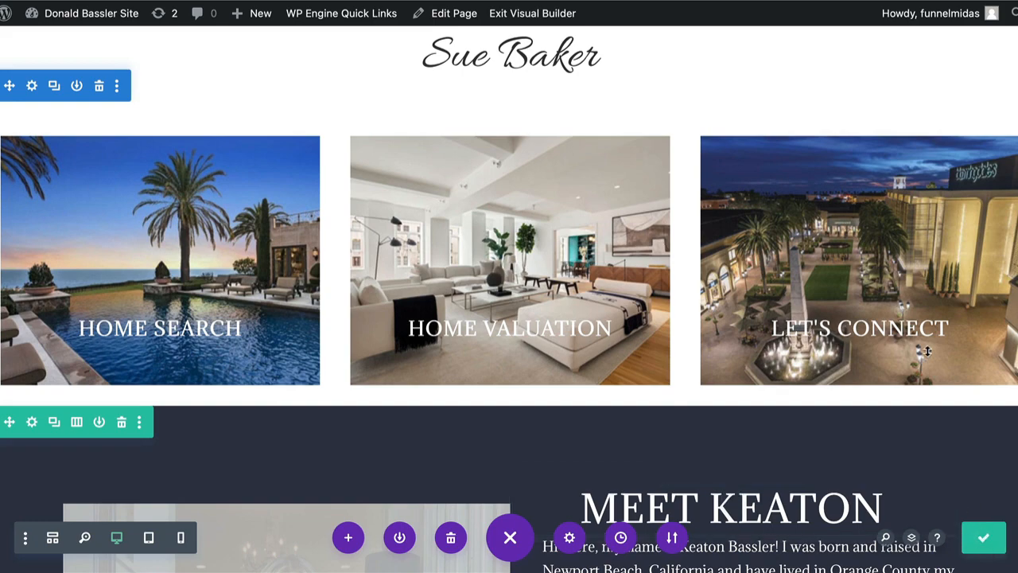
# Replace the first name in the MEET heading with the new agent's first name in capitals, and save the text settings
pyautogui.scroll(4, 928, 356)
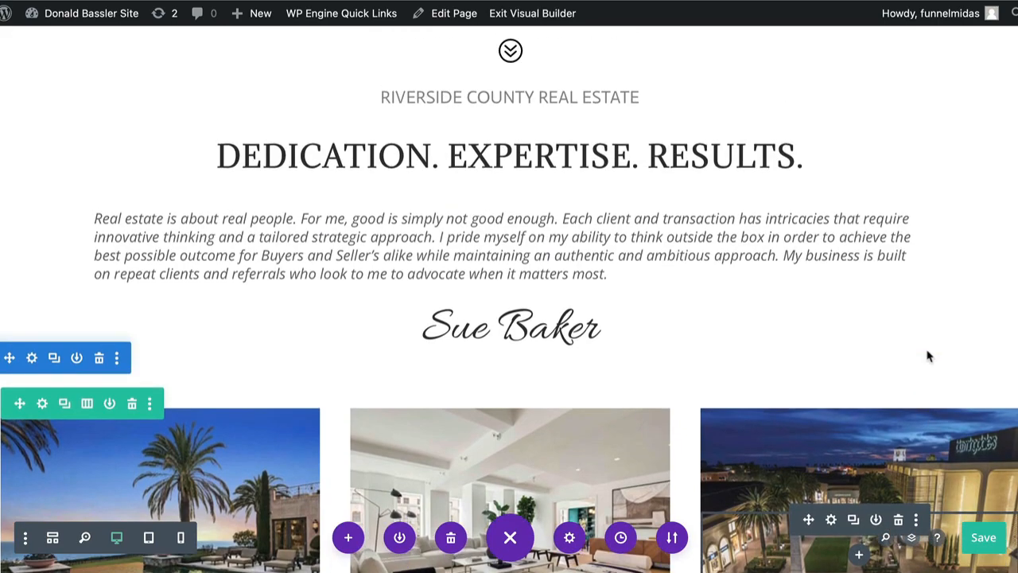
pyautogui.scroll(7, 929, 356)
pyautogui.scroll(-5, 927, 351)
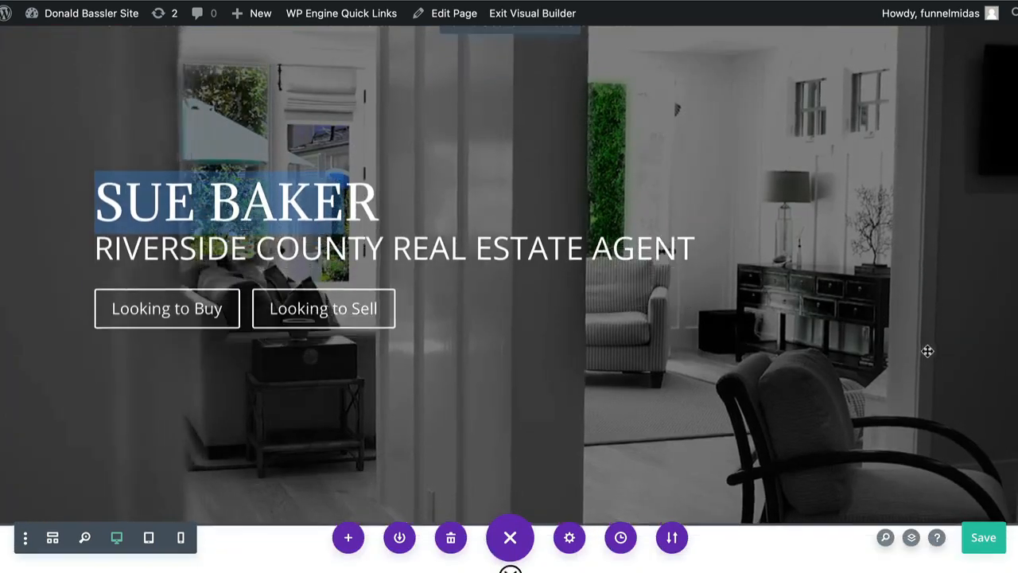
pyautogui.scroll(-10, 927, 351)
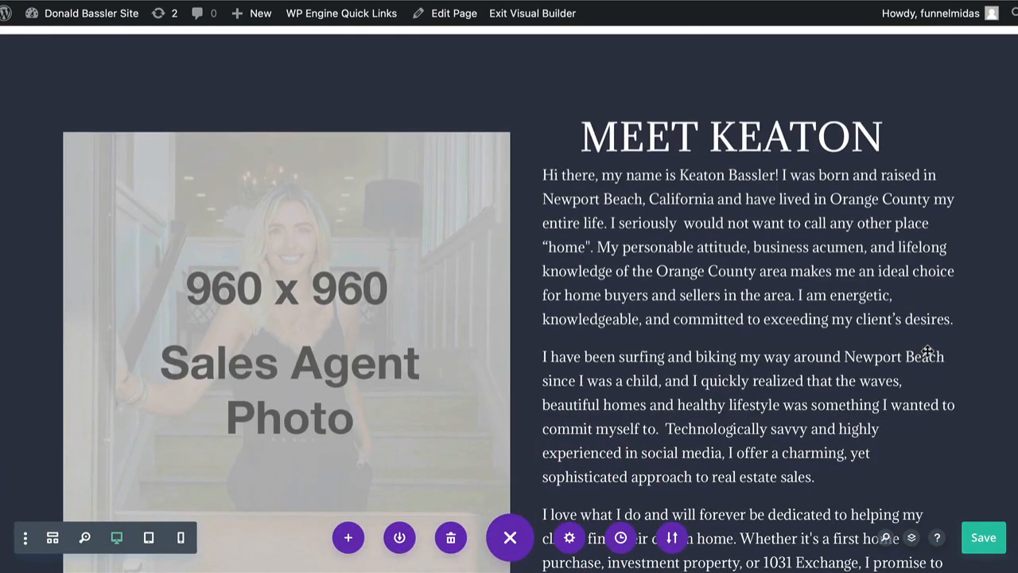
pyautogui.scroll(-1, 928, 350)
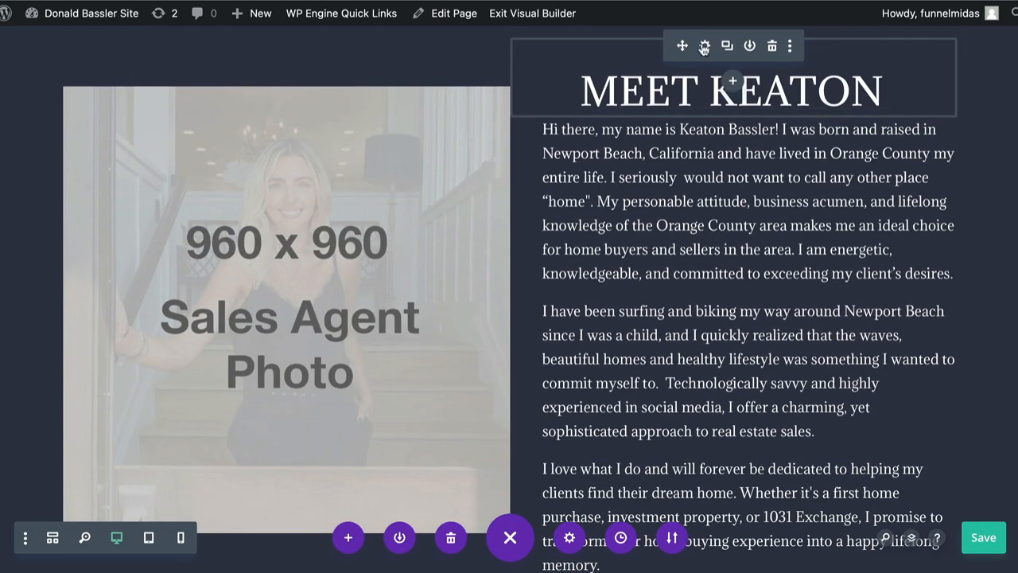
pyautogui.click(704, 47)
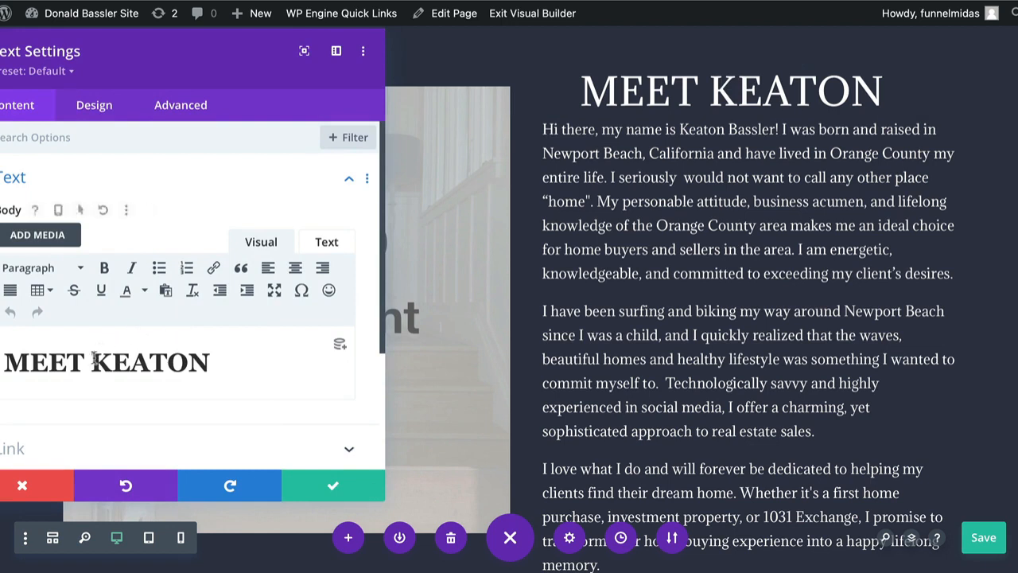
pyautogui.moveTo(94, 363); pyautogui.dragTo(224, 363)
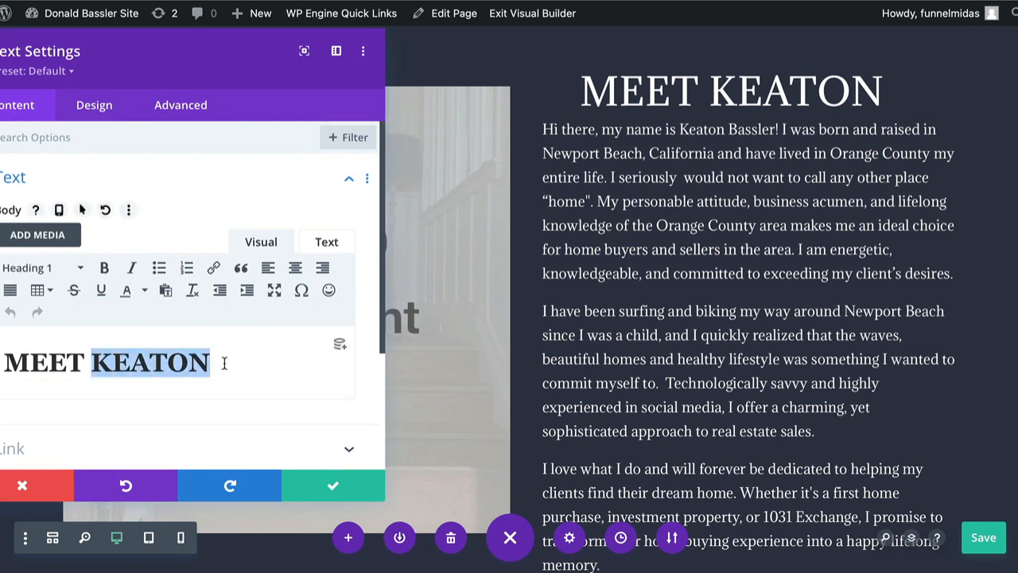
pyautogui.write('SUE')
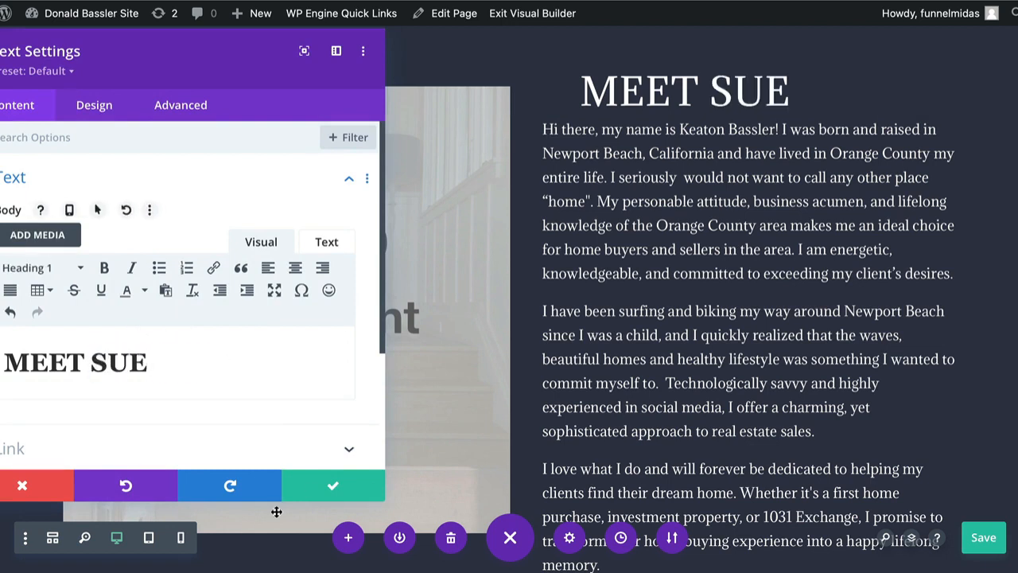
pyautogui.click(333, 485)
# Examine all the paragraphs of the agent biography in its text module settings, and close the settings
pyautogui.moveTo(706, 161)
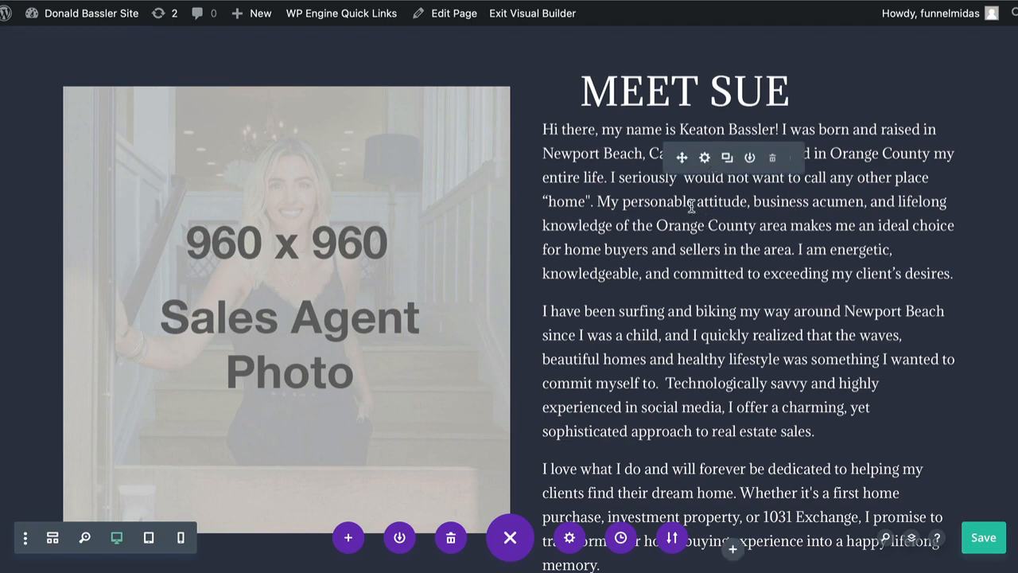
pyautogui.click(705, 159)
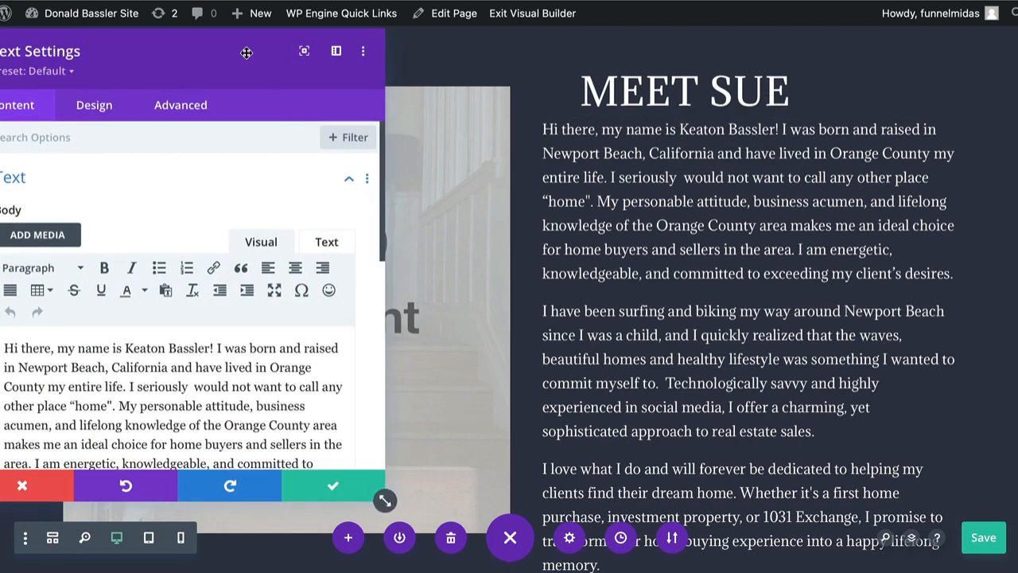
pyautogui.moveTo(245, 49); pyautogui.dragTo(371, 68)
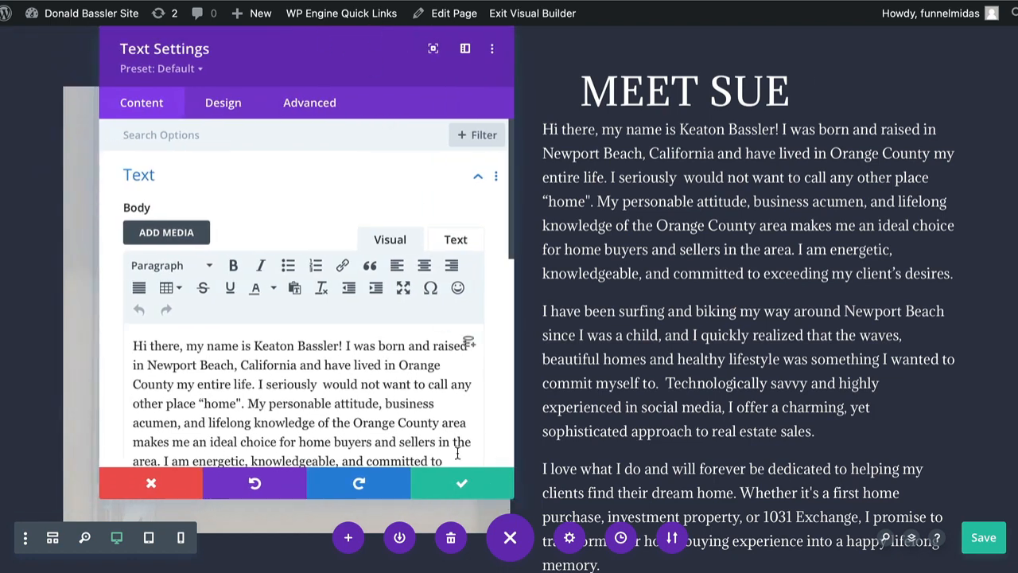
pyautogui.scroll(-2, 450, 443)
pyautogui.scroll(-5, 450, 443)
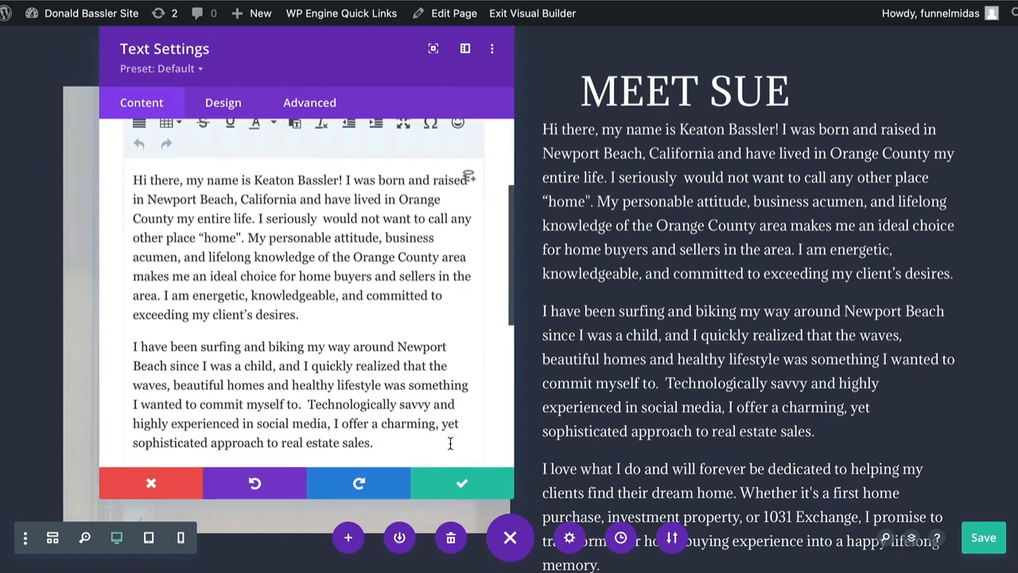
pyautogui.scroll(-6, 450, 443)
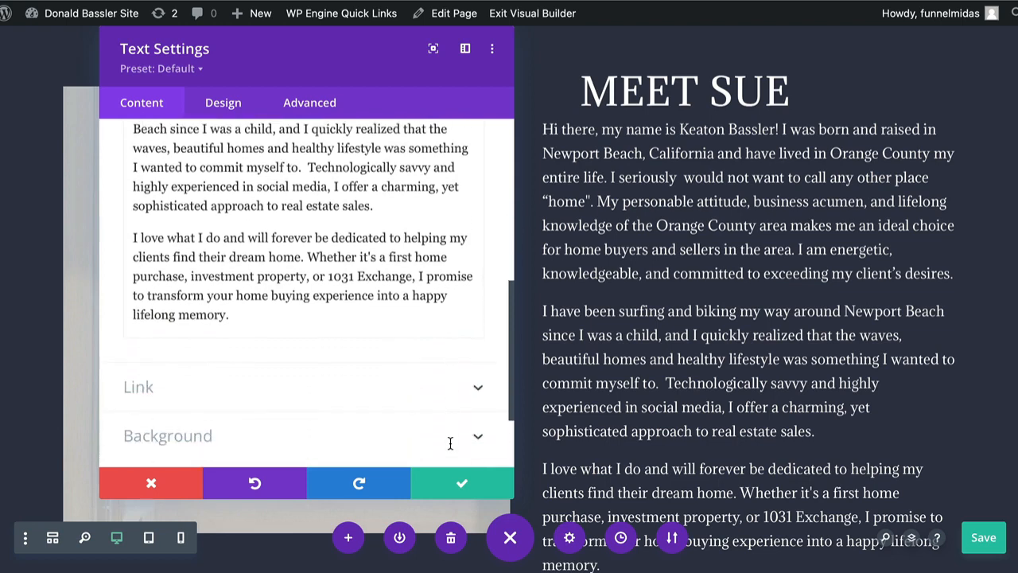
pyautogui.scroll(13, 451, 449)
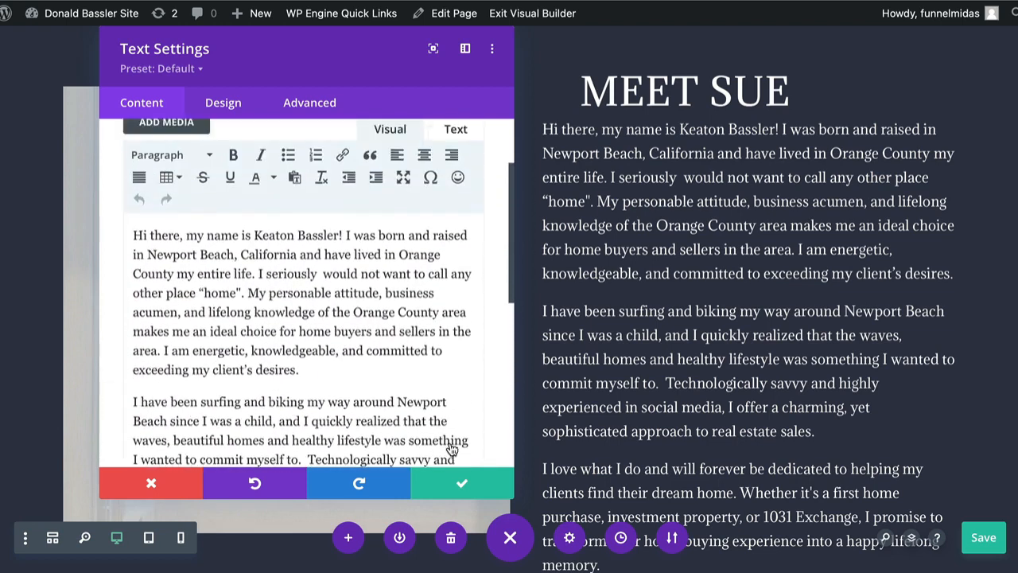
pyautogui.scroll(-7, 450, 449)
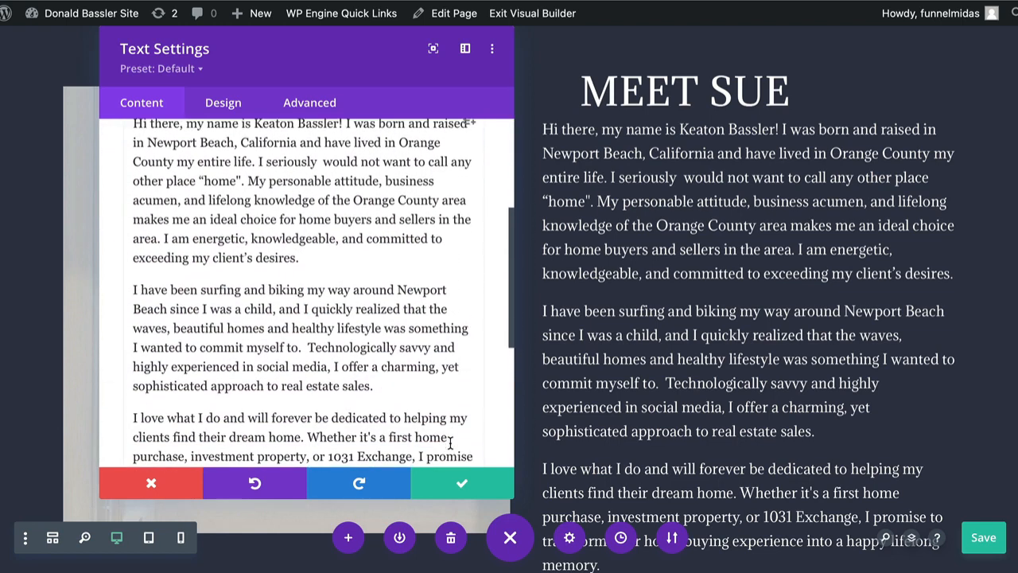
pyautogui.click(461, 487)
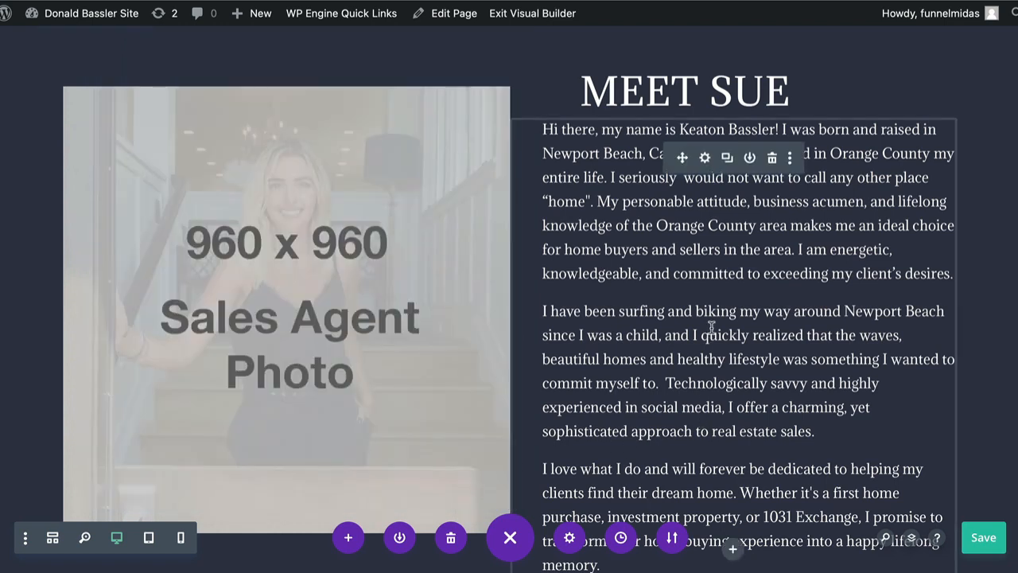
# Try overwriting part of the biography's opening sentence directly on the page with "SFKLSFLAFLF", and undo the edit
pyautogui.click(706, 158)
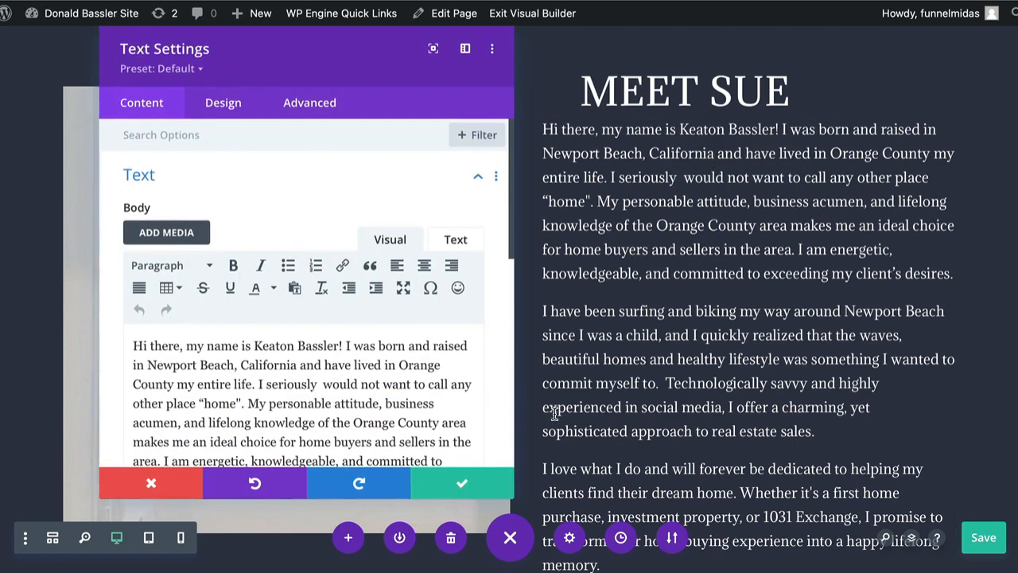
pyautogui.click(155, 485)
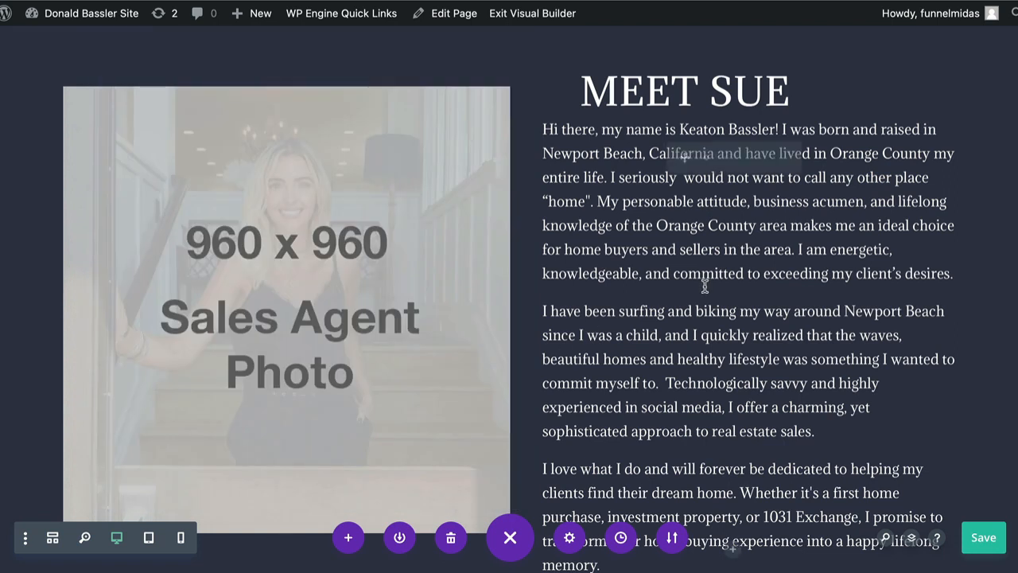
pyautogui.doubleClick(756, 247)
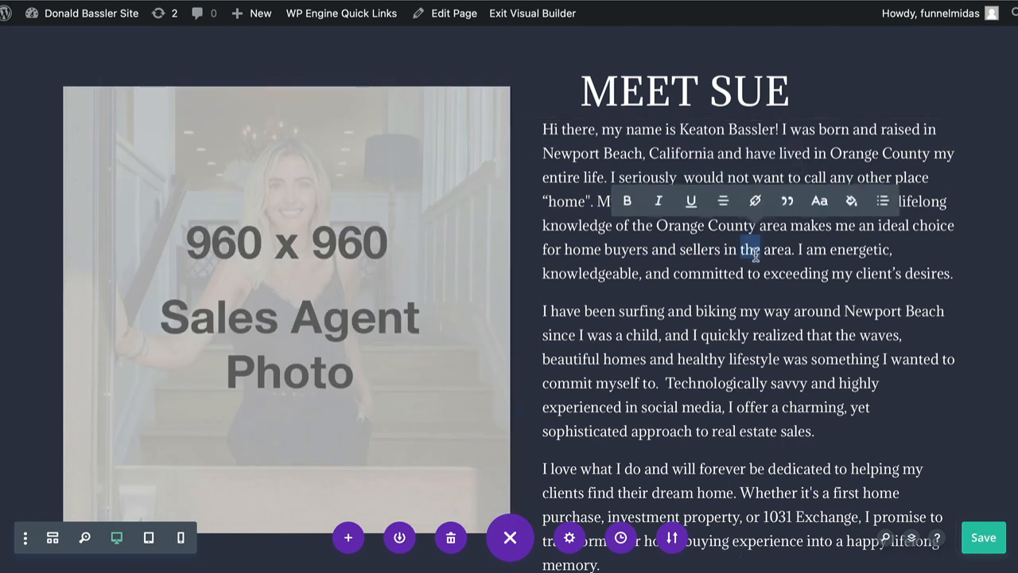
pyautogui.click(631, 228)
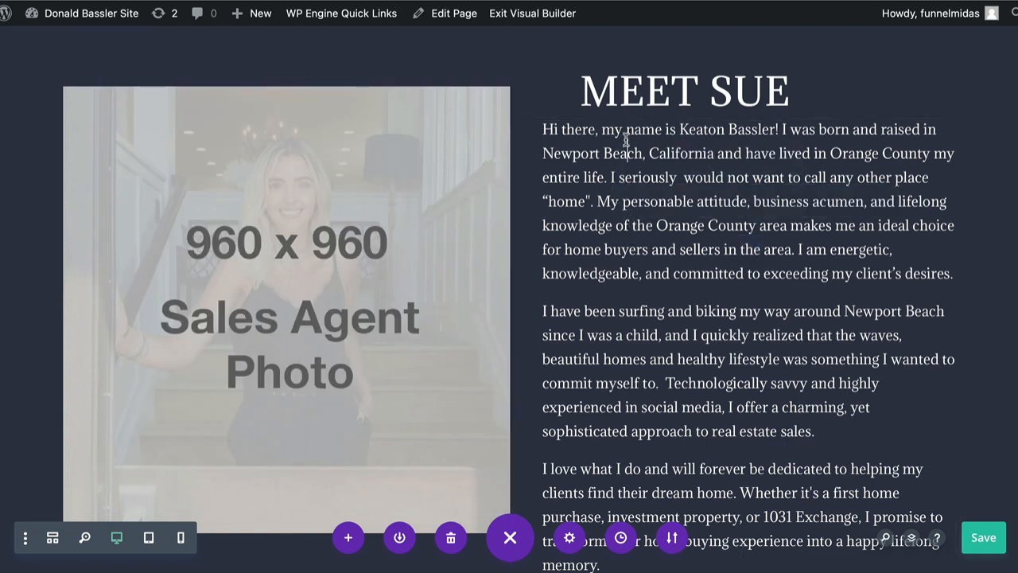
pyautogui.moveTo(625, 129); pyautogui.dragTo(710, 129)
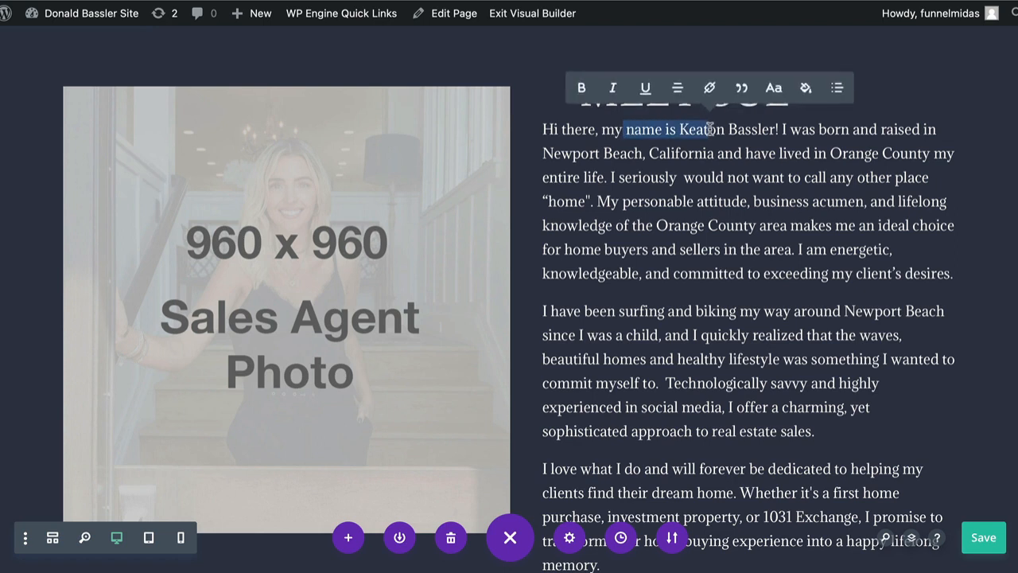
pyautogui.write('SFKLSFLAFL')
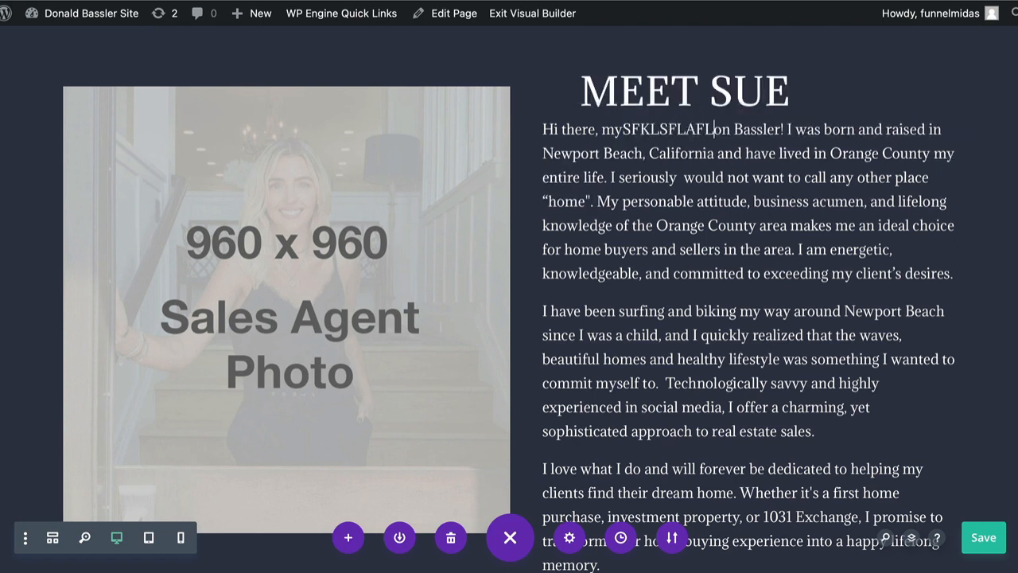
pyautogui.write('F')
pyautogui.hotkey('ctrl', 'z')
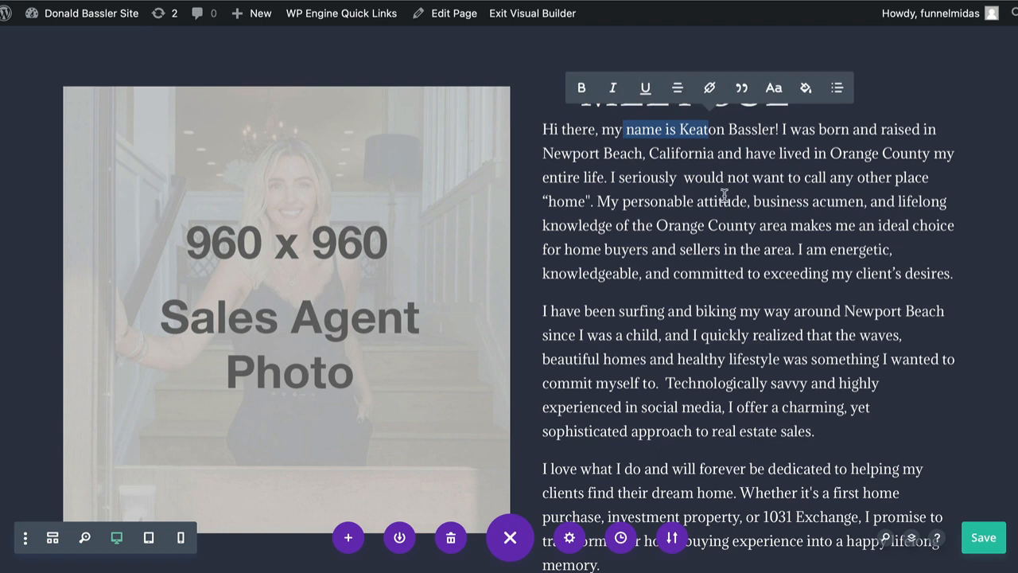
pyautogui.click(699, 201)
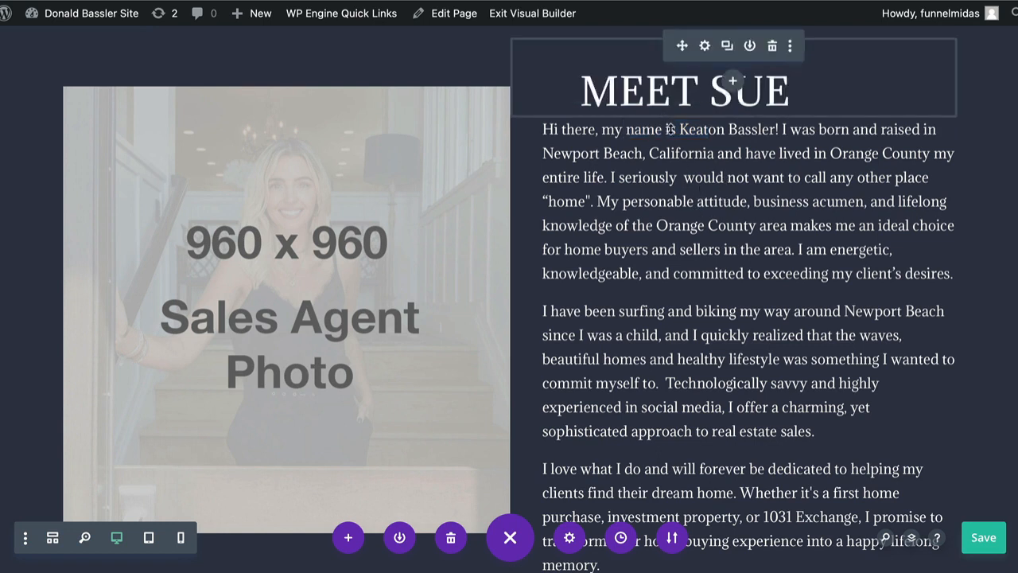
pyautogui.hotkey('ctrl', 's')
pyautogui.click(705, 159)
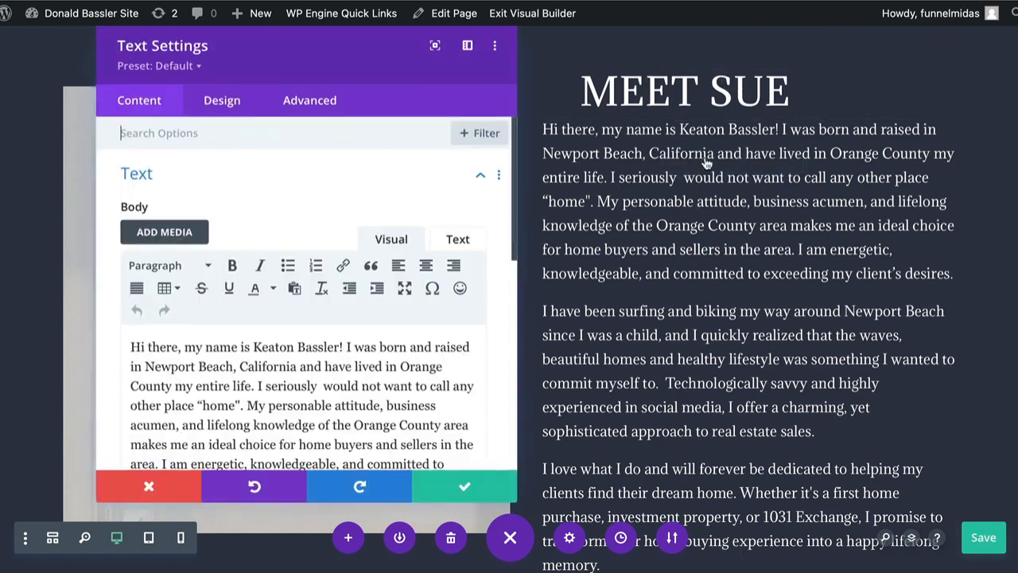
pyautogui.click(154, 484)
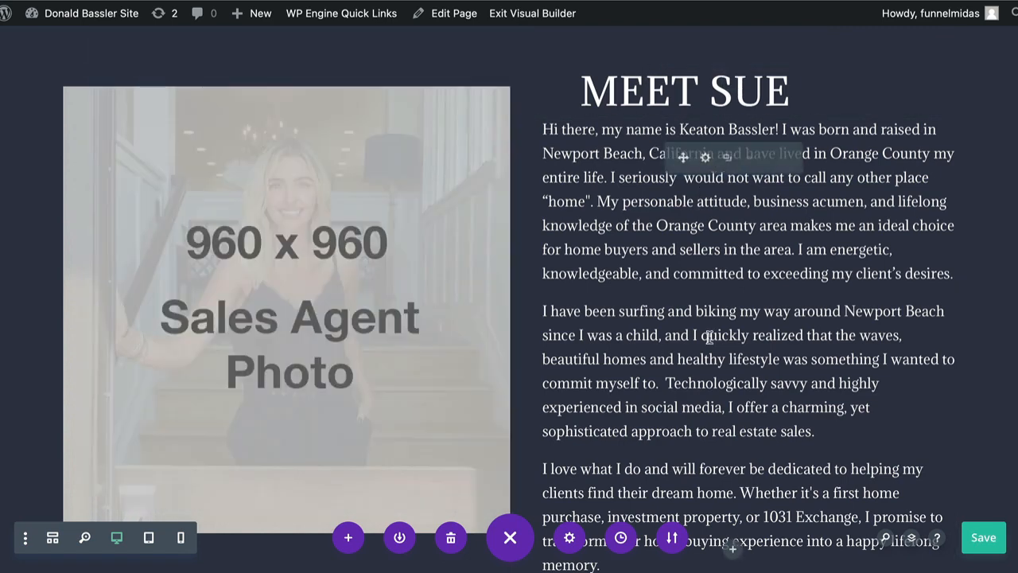
pyautogui.doubleClick(725, 335)
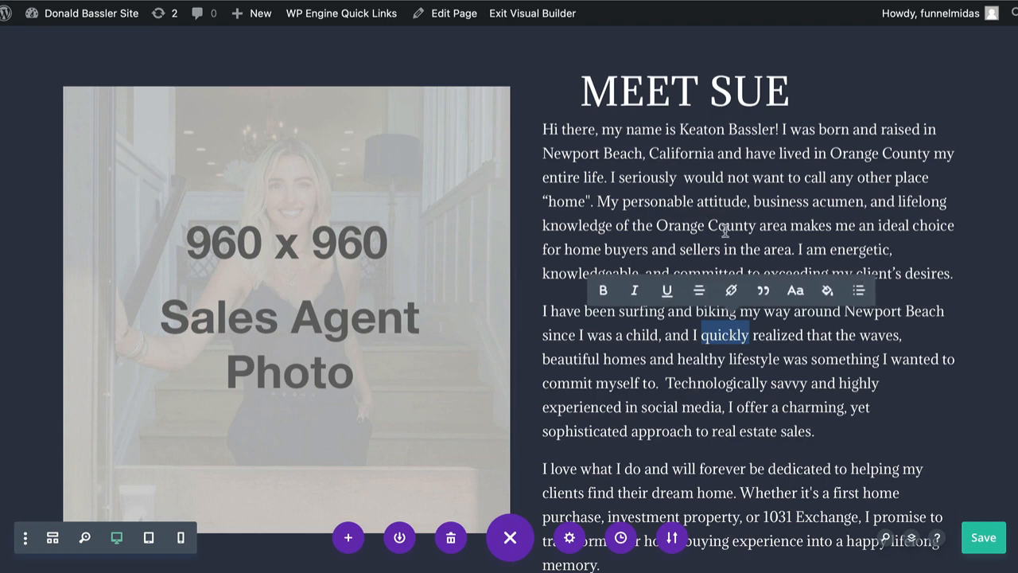
pyautogui.tripleClick(726, 230)
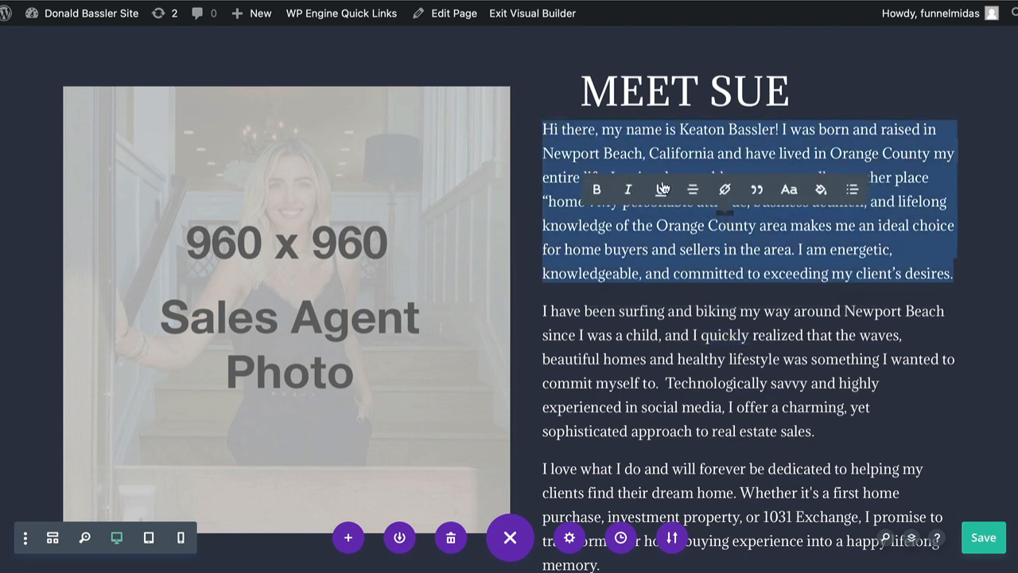
pyautogui.click(685, 153)
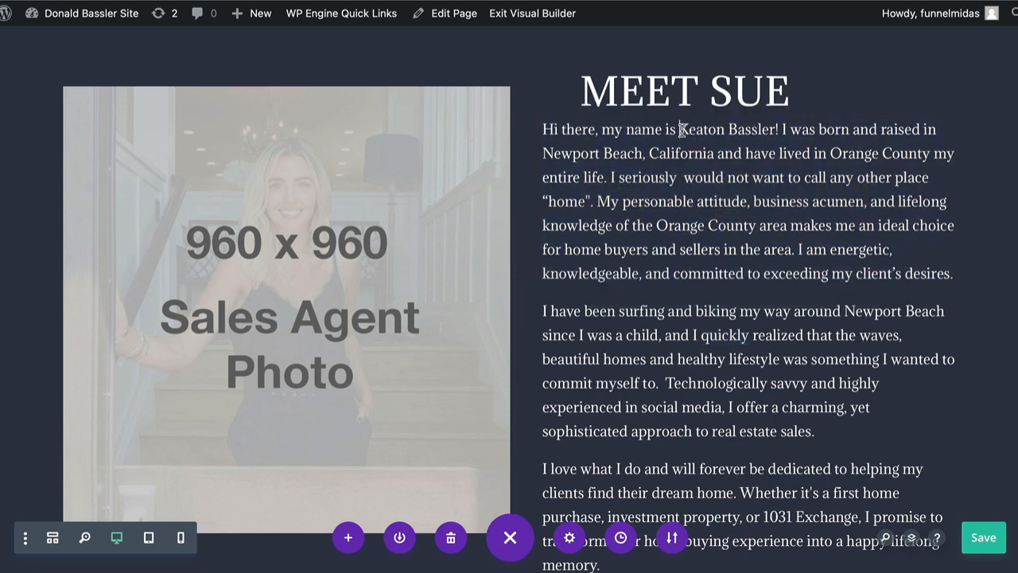
# Make the agent's full name in the biography's opening sentence bold, italic and underlined, and open and close its link entry
pyautogui.moveTo(678, 129); pyautogui.dragTo(776, 130)
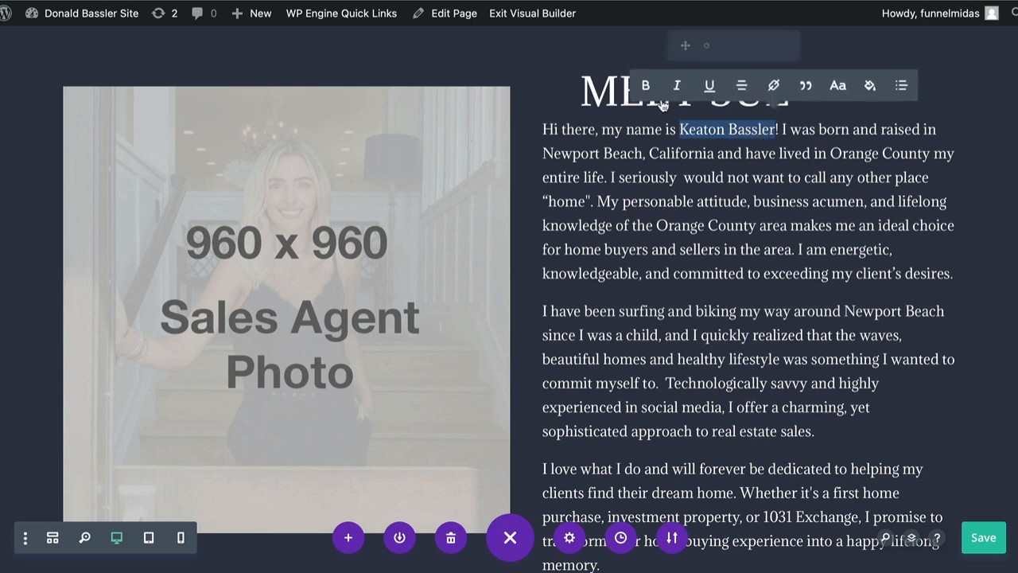
pyautogui.click(645, 86)
pyautogui.click(677, 86)
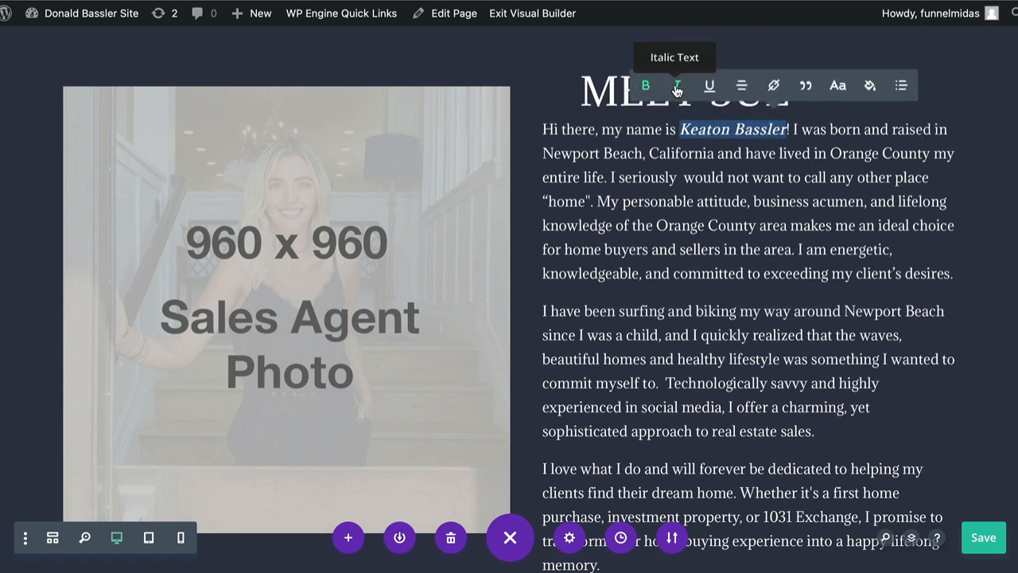
pyautogui.click(710, 86)
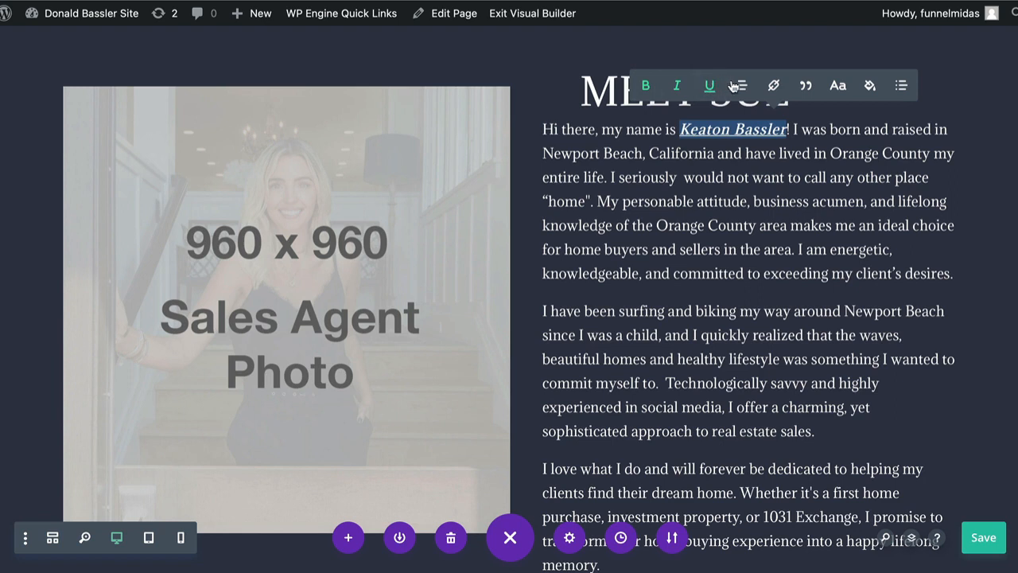
pyautogui.click(775, 86)
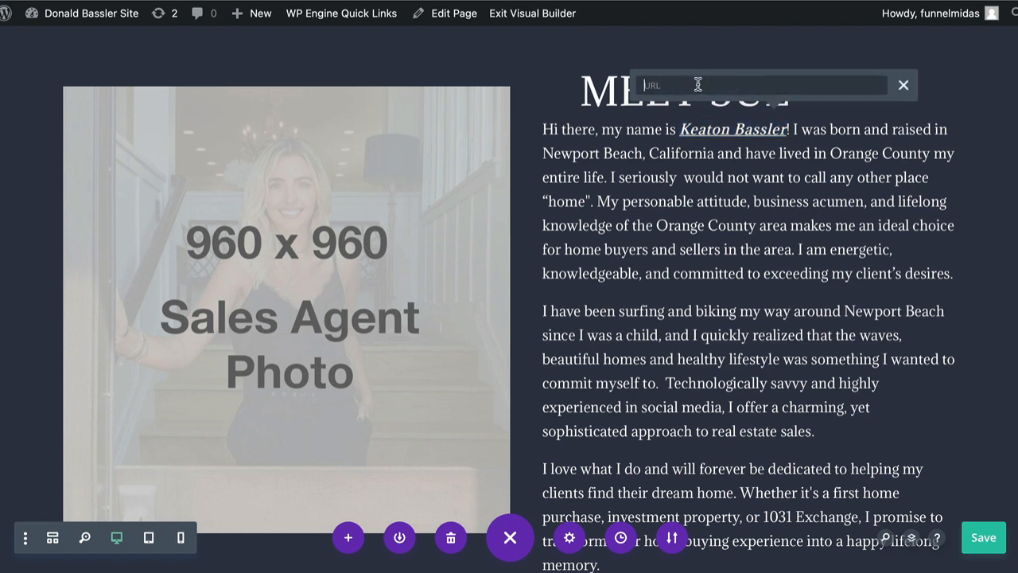
pyautogui.click(904, 86)
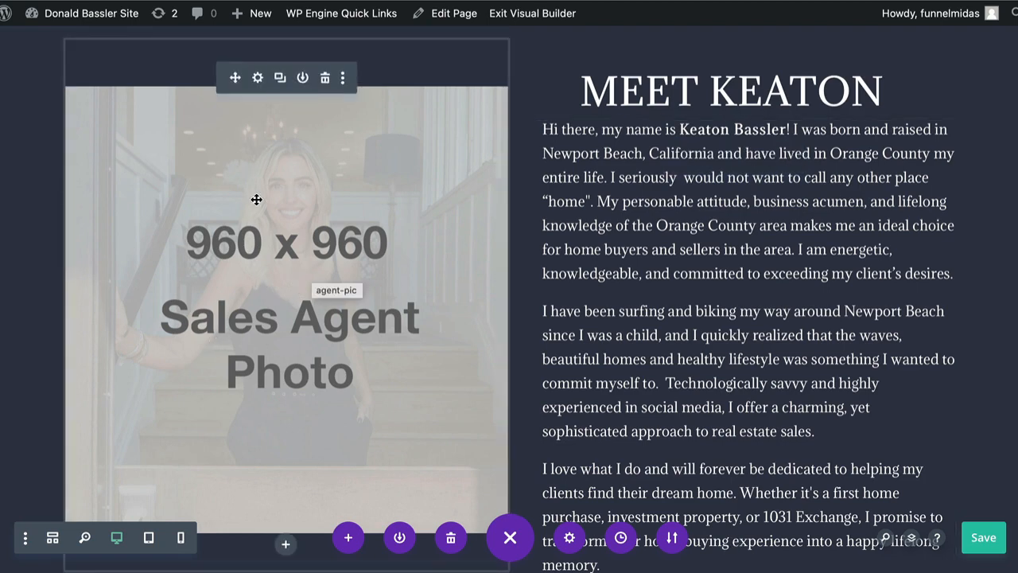
# Upload the agent's "-pic" JPEG from the Website Images folder as the replacement for the 960 x 960 Sales Agent Photo
pyautogui.click(258, 77)
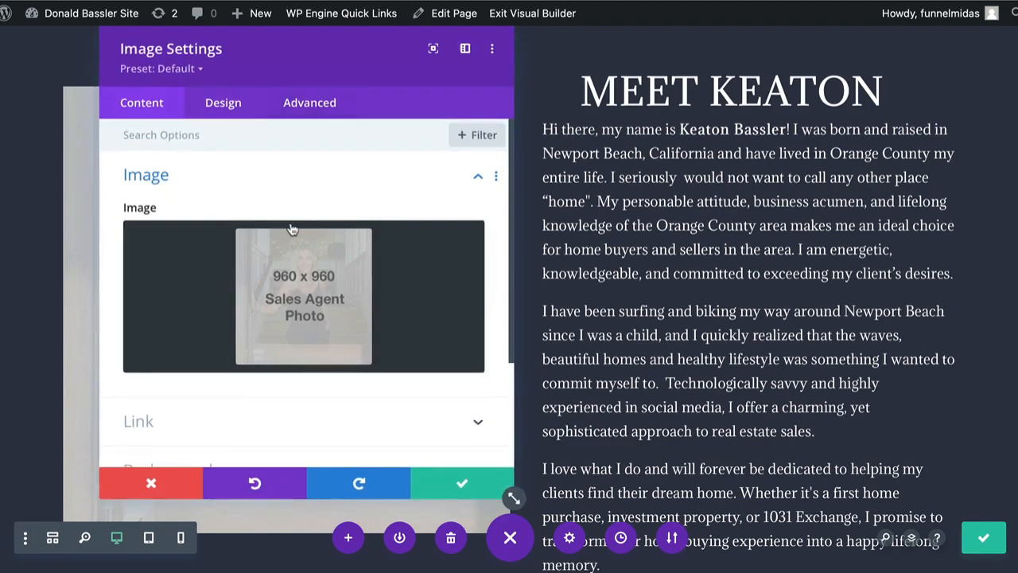
pyautogui.click(306, 288)
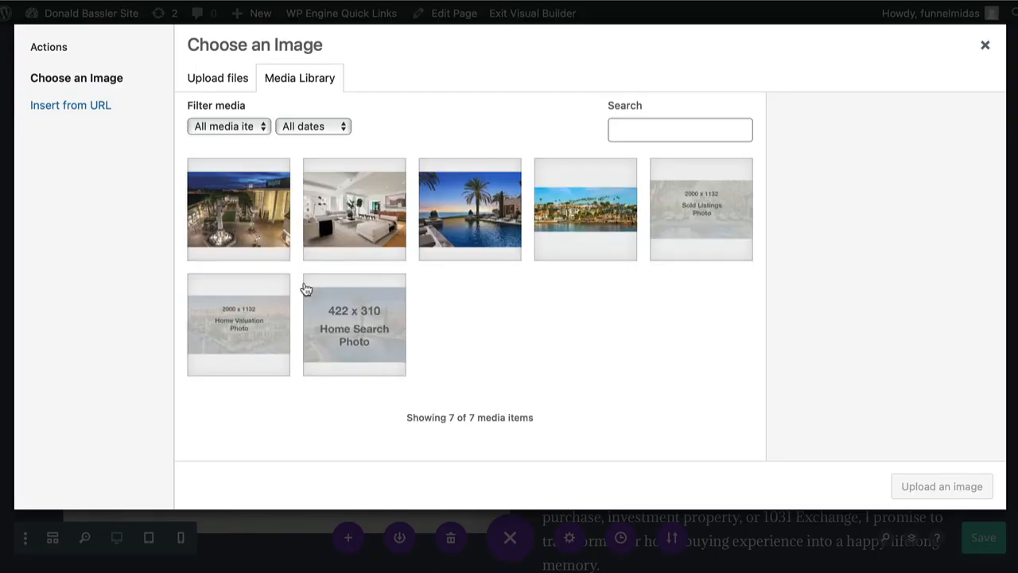
pyautogui.click(218, 77)
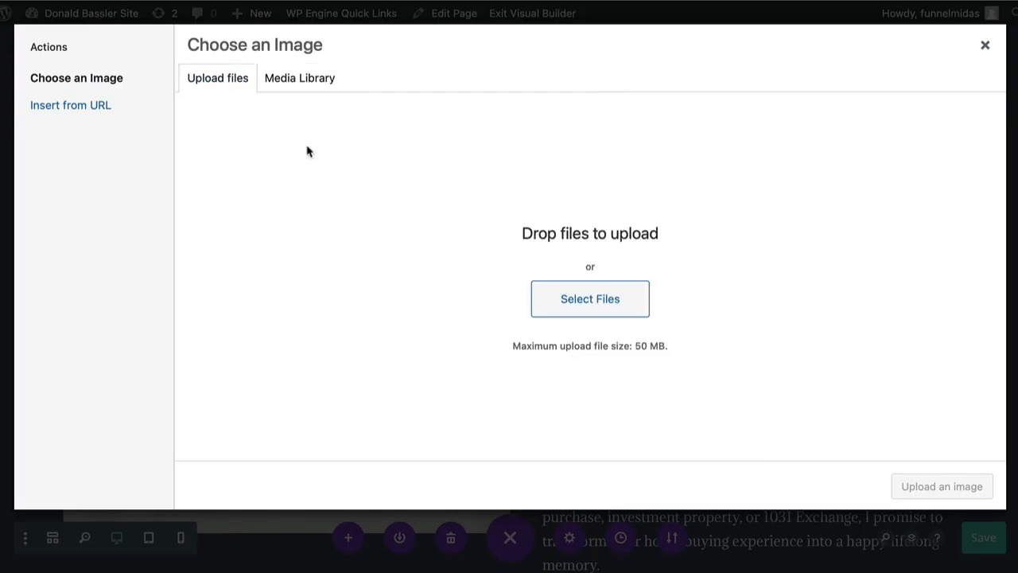
pyautogui.click(583, 304)
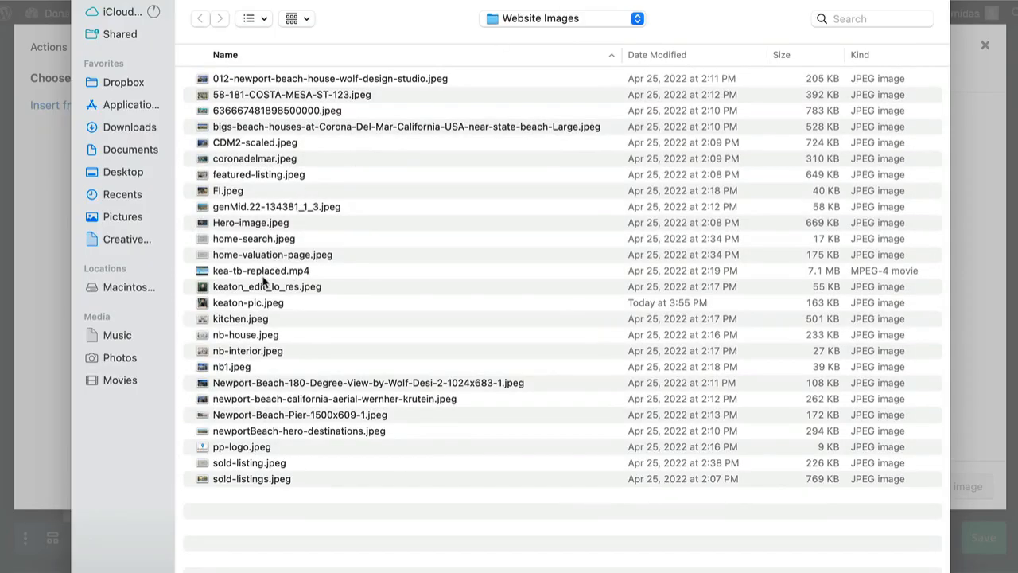
pyautogui.doubleClick(251, 305)
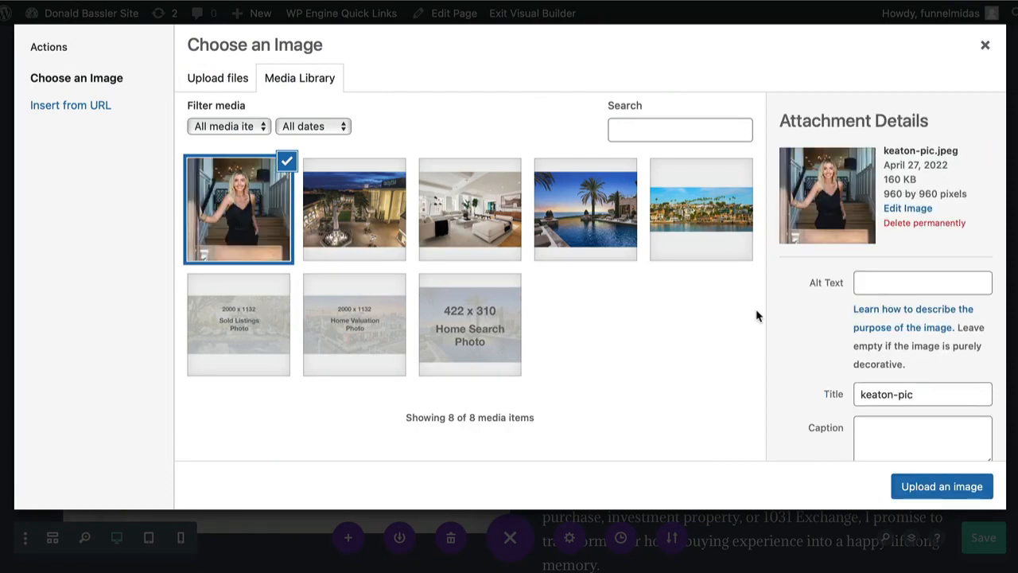
# Give the uploaded photo a lowercase alt text of the agent's name plus "img", apply it, and save the image settings
pyautogui.click(886, 281)
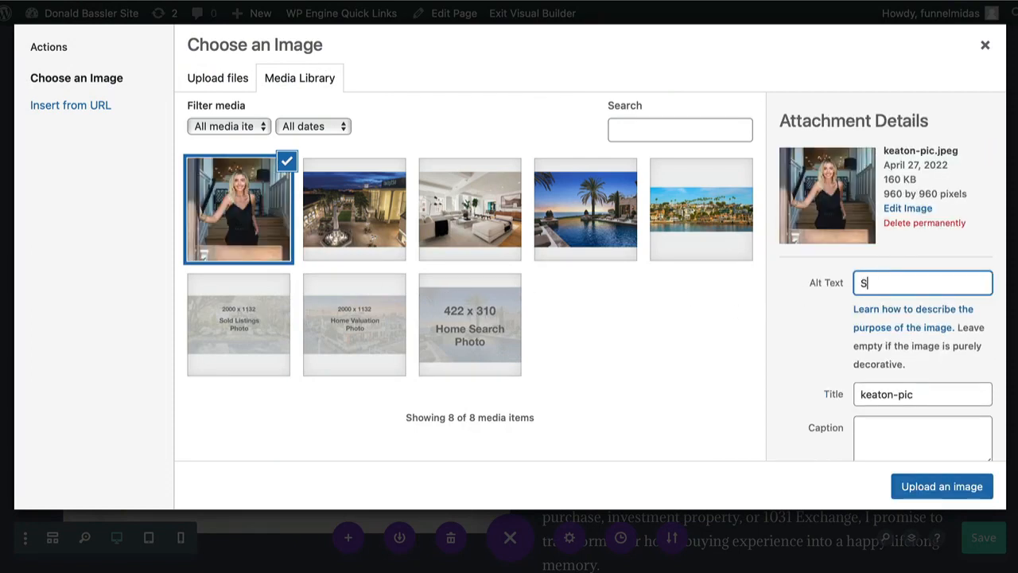
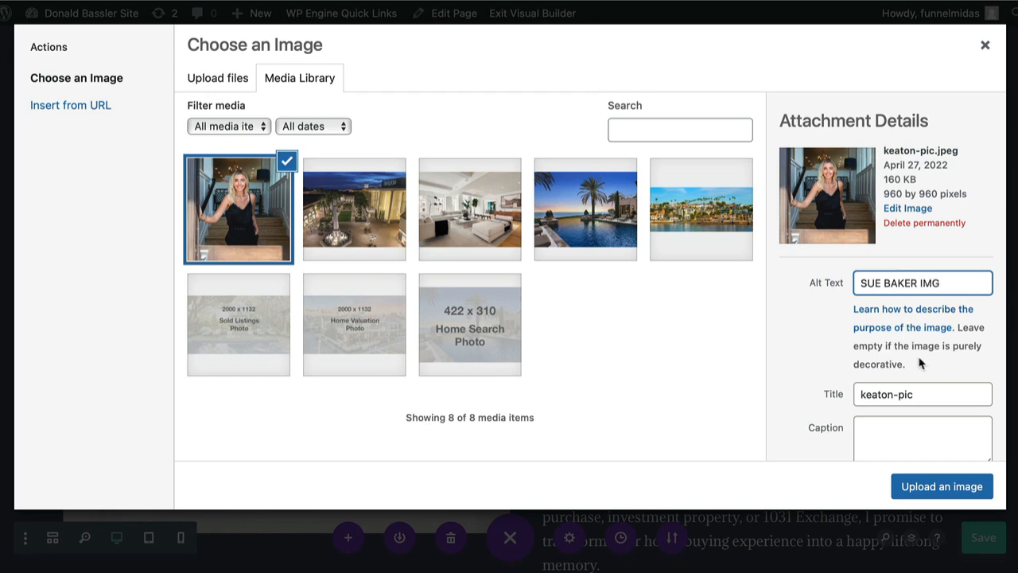
pyautogui.moveTo(946, 285); pyautogui.dragTo(834, 276)
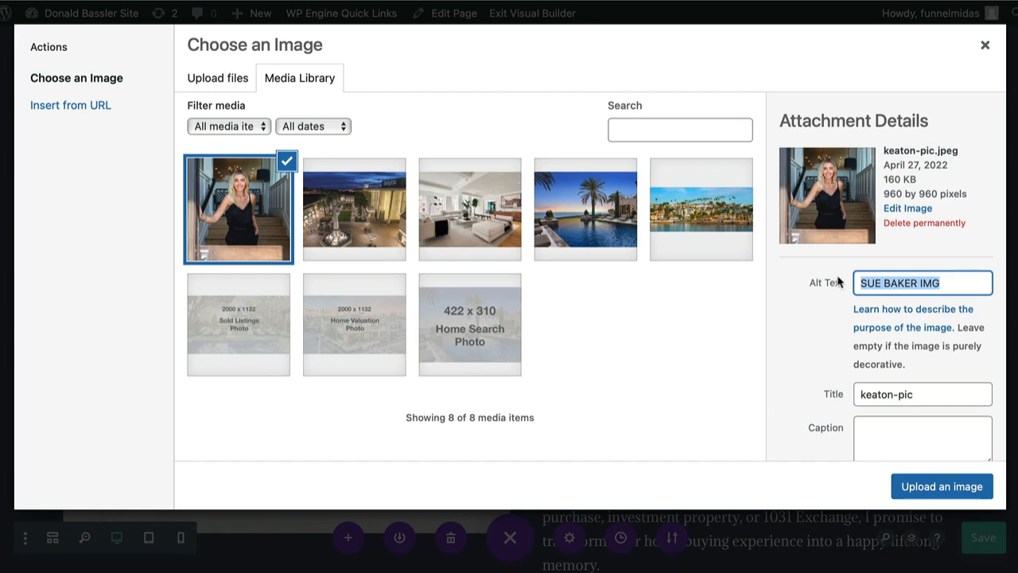
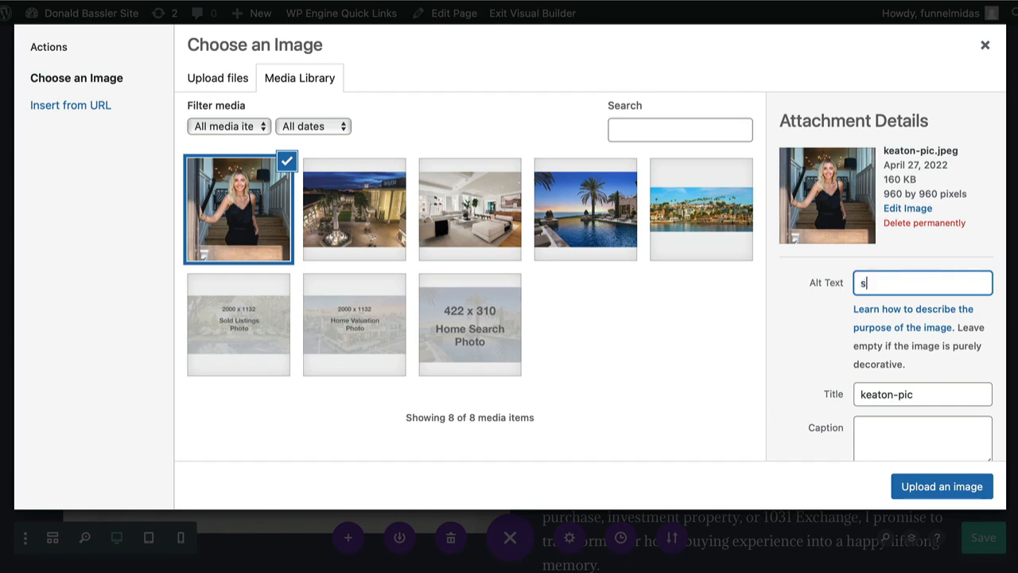
pyautogui.click(912, 486)
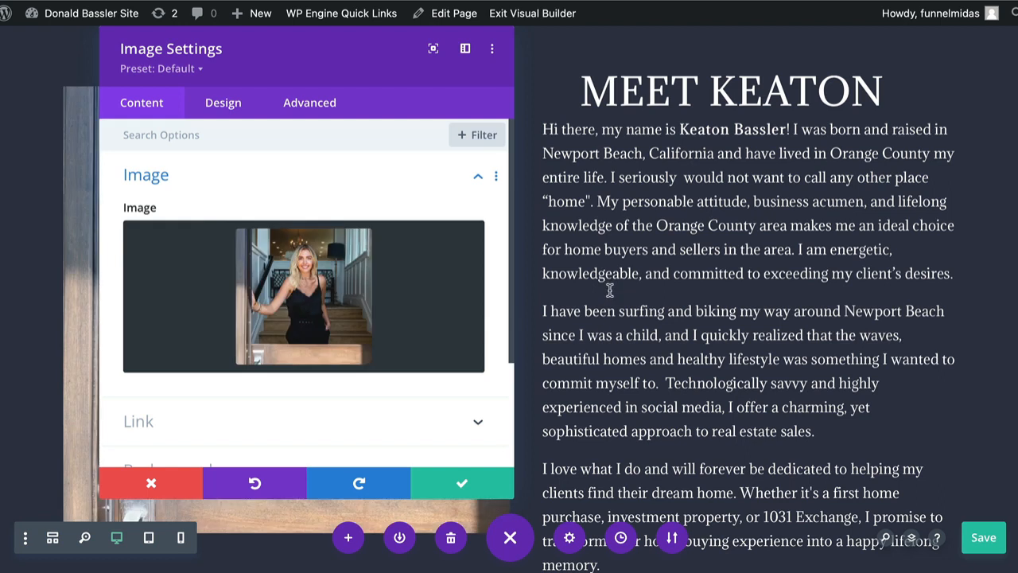
pyautogui.click(462, 486)
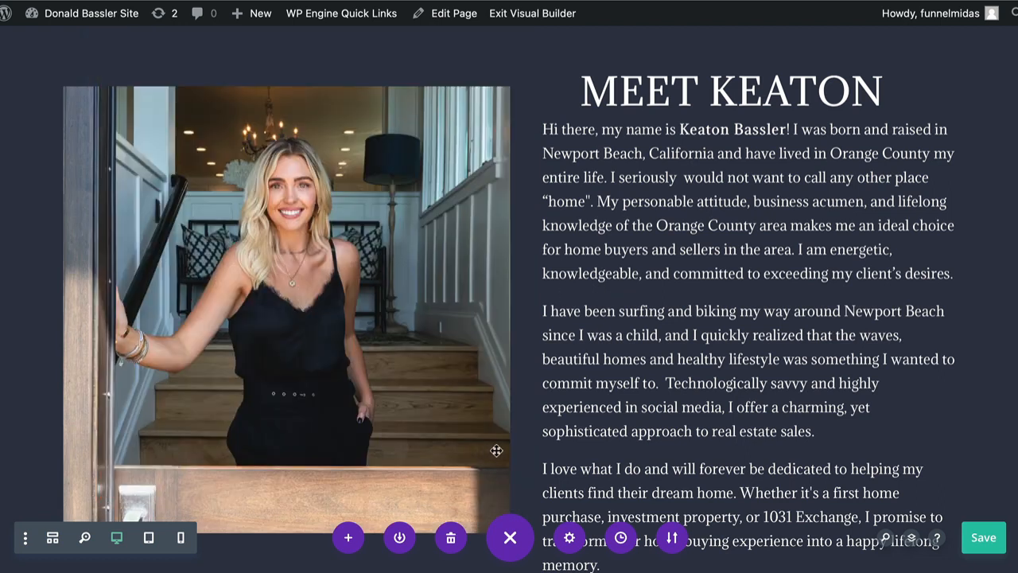
# Examine the testimonials, sales statistics and Featured Neighborhoods sections down to the Corona Del Mar row
pyautogui.scroll(-5, 541, 357)
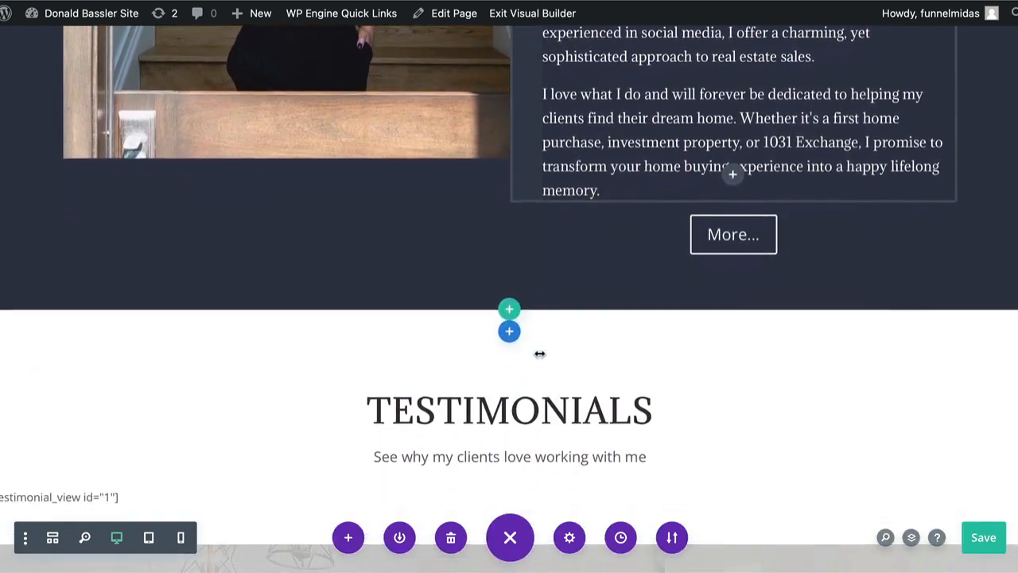
pyautogui.scroll(-4, 540, 353)
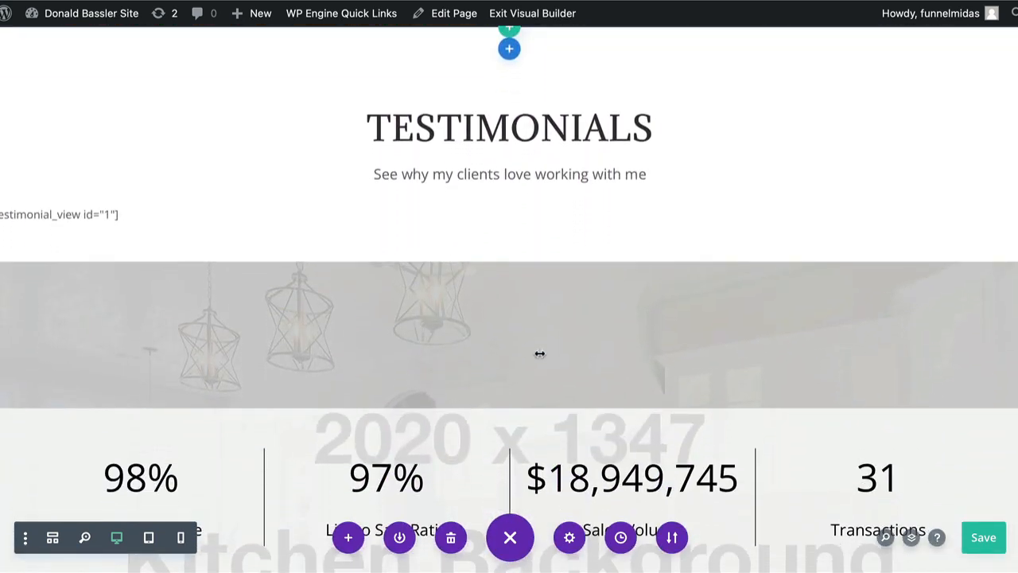
pyautogui.scroll(-5, 557, 178)
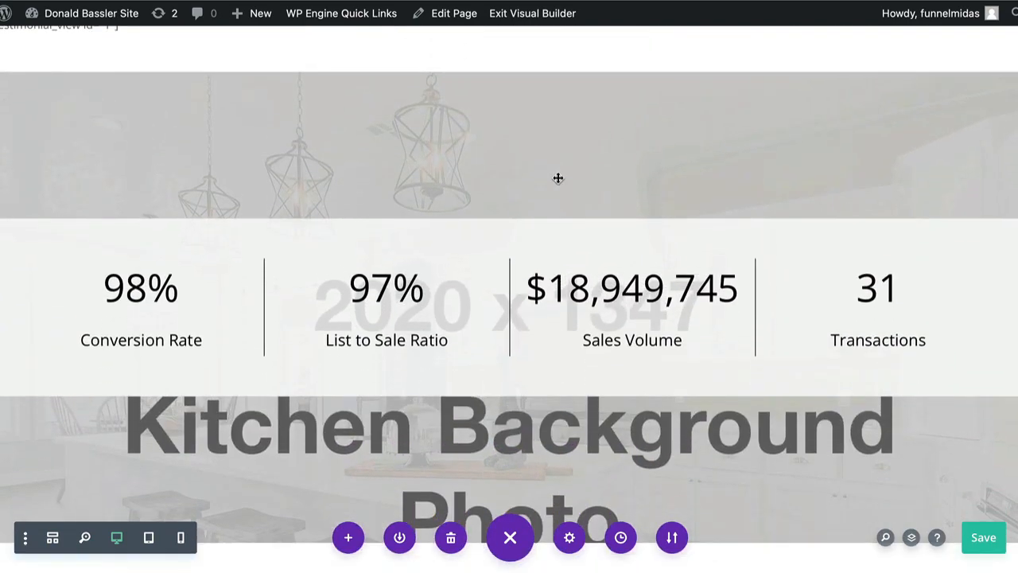
pyautogui.scroll(-7, 558, 178)
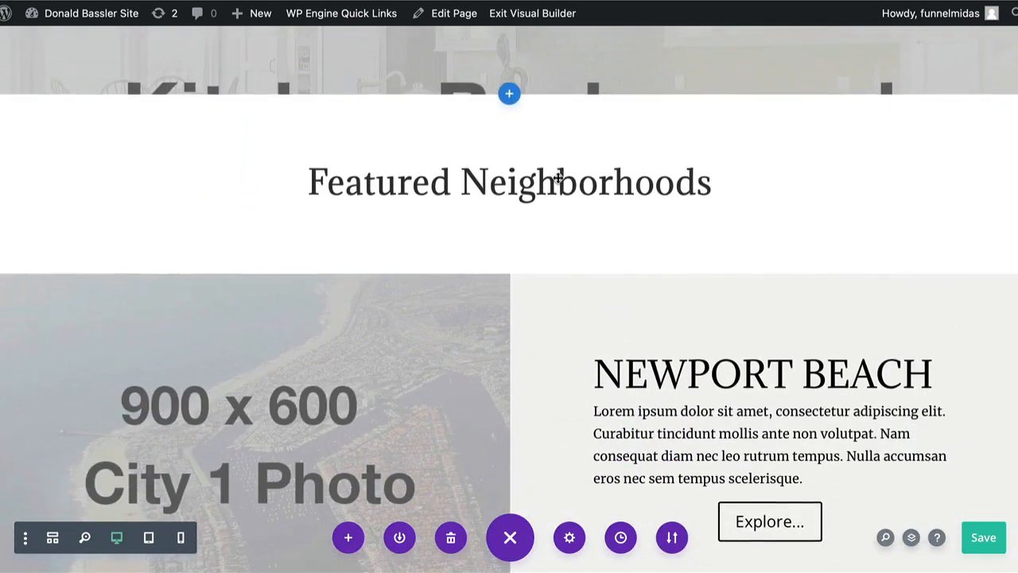
pyautogui.scroll(-1, 558, 179)
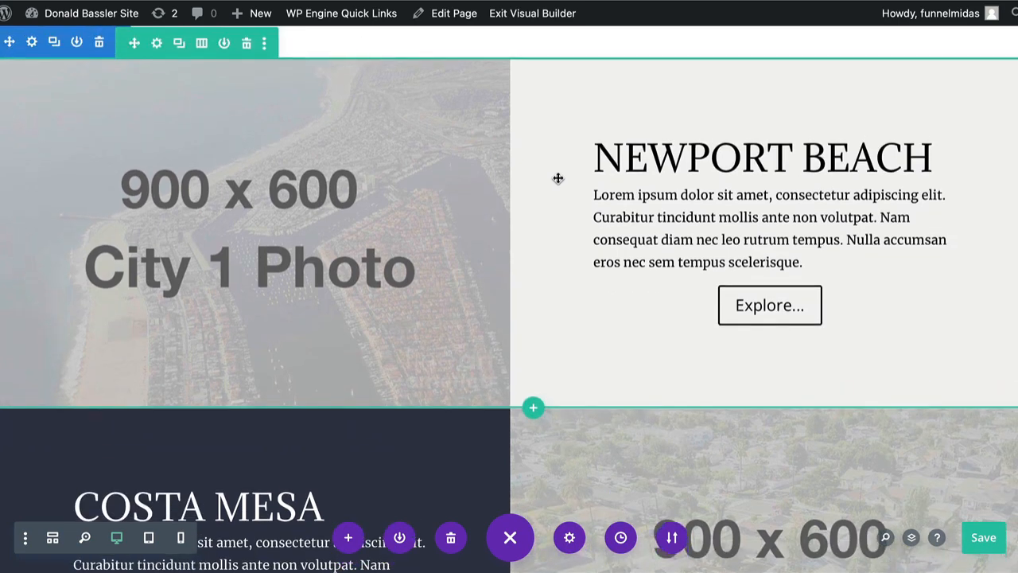
pyautogui.scroll(-1, 557, 178)
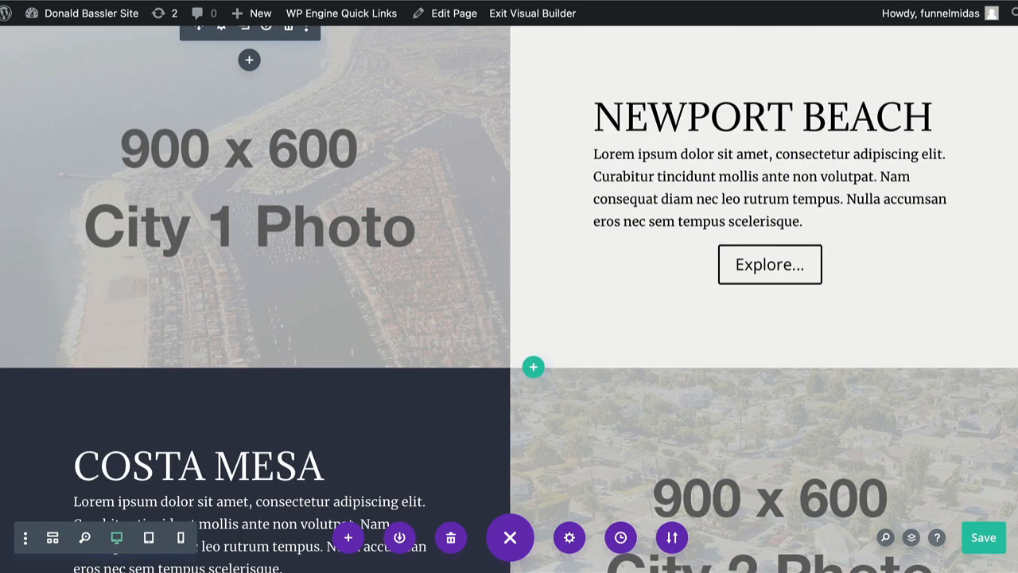
pyautogui.scroll(-10, 766, 71)
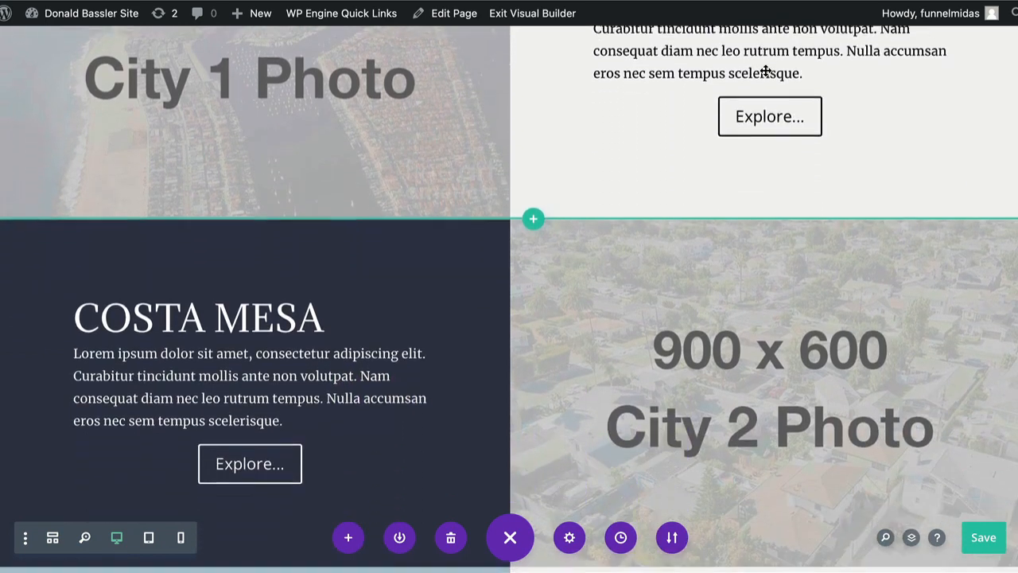
pyautogui.scroll(-6, 766, 71)
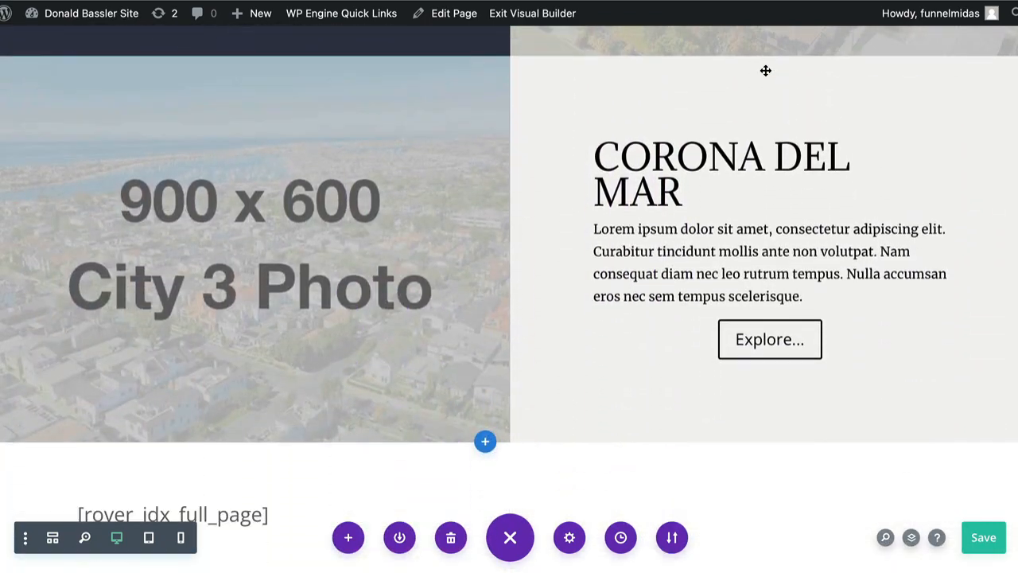
# Delete the Newport Beach row from the Featured Neighborhoods section
pyautogui.scroll(4, 766, 71)
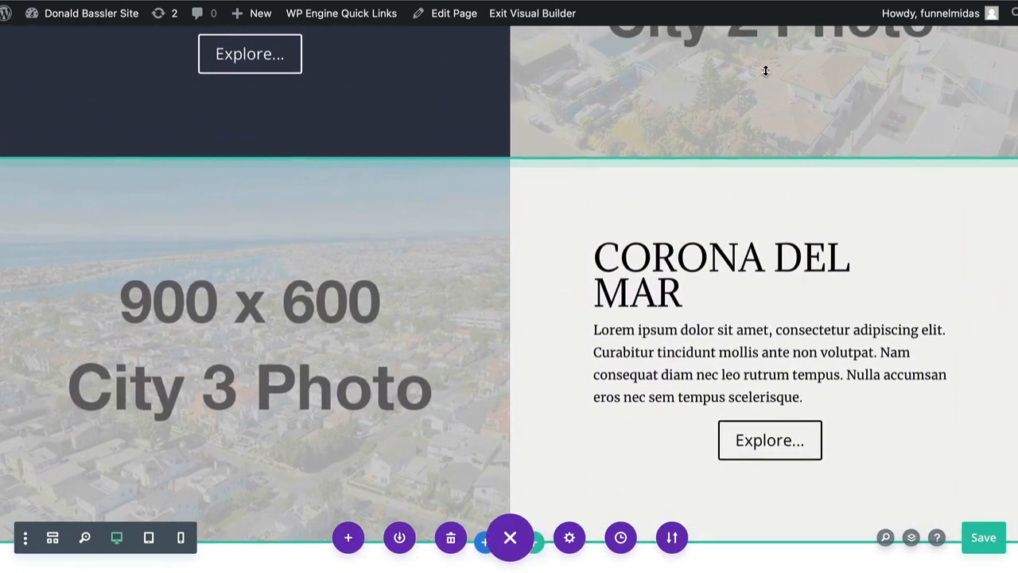
pyautogui.scroll(5, 766, 71)
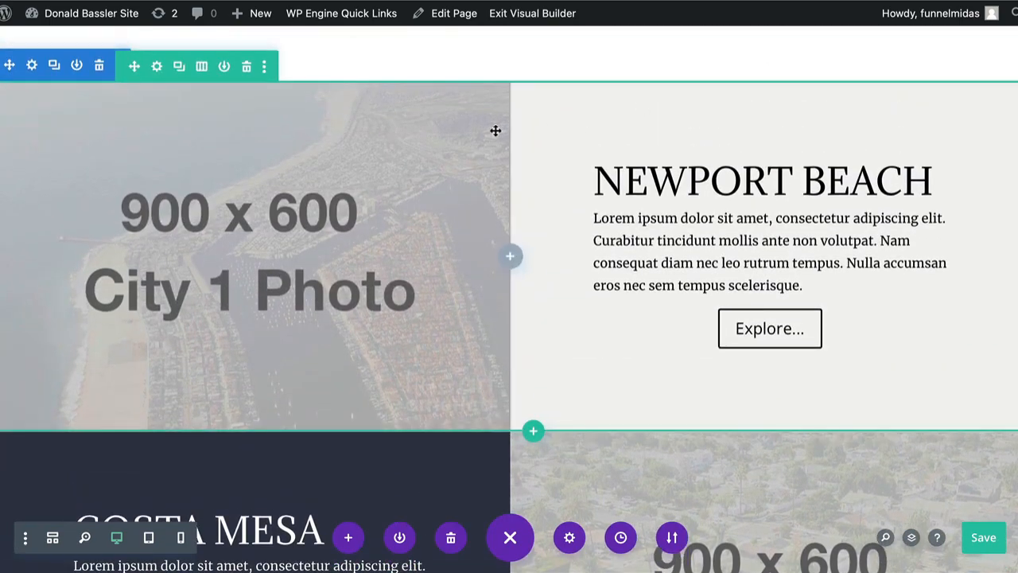
pyautogui.click(247, 67)
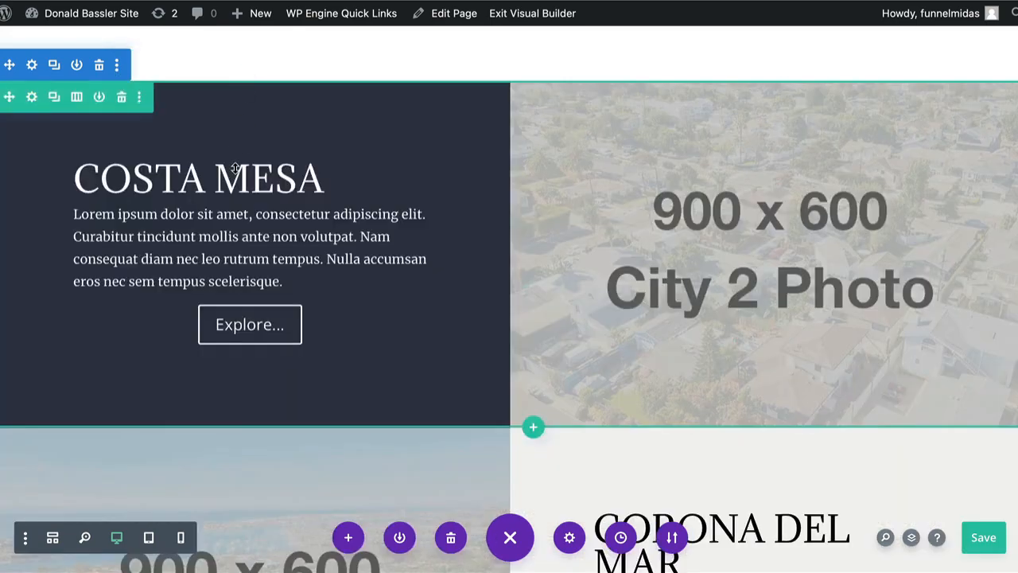
# Delete the Costa Mesa row from the Featured Neighborhoods section and check the remaining Corona Del Mar row
pyautogui.scroll(-3, 236, 167)
pyautogui.scroll(-2, 235, 167)
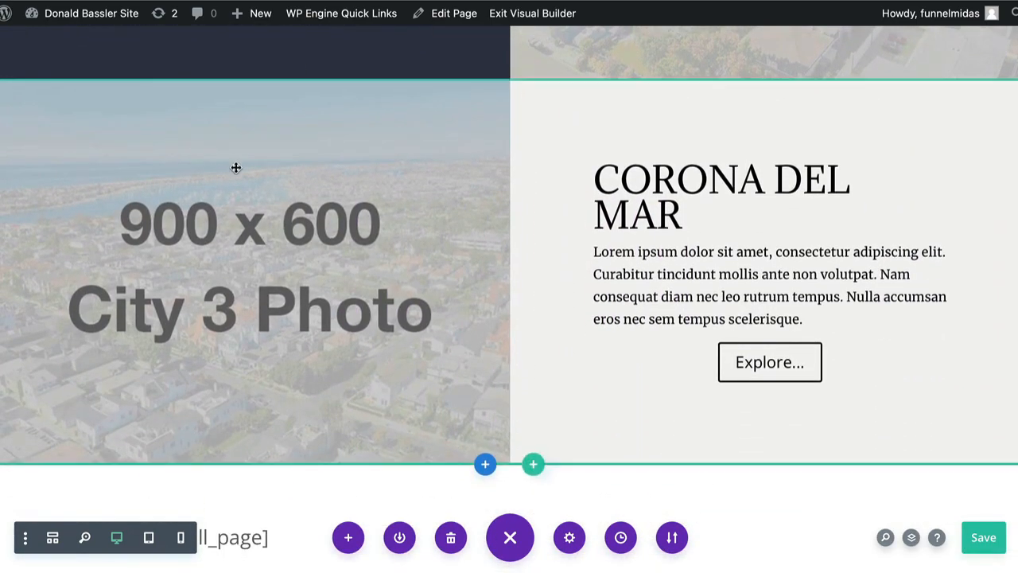
pyautogui.scroll(1, 236, 167)
pyautogui.scroll(5, 236, 167)
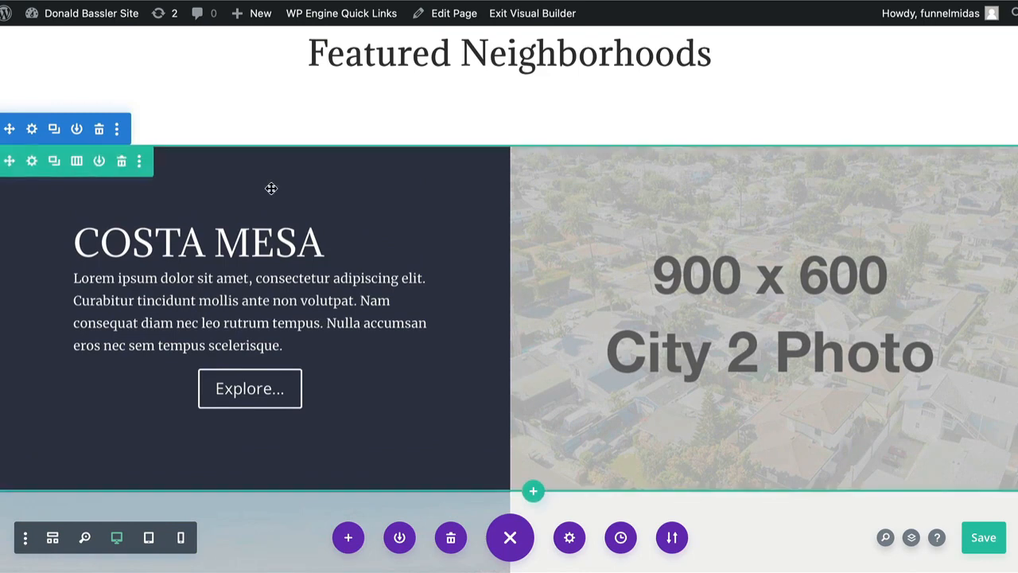
pyautogui.click(123, 162)
pyautogui.scroll(-3, 247, 204)
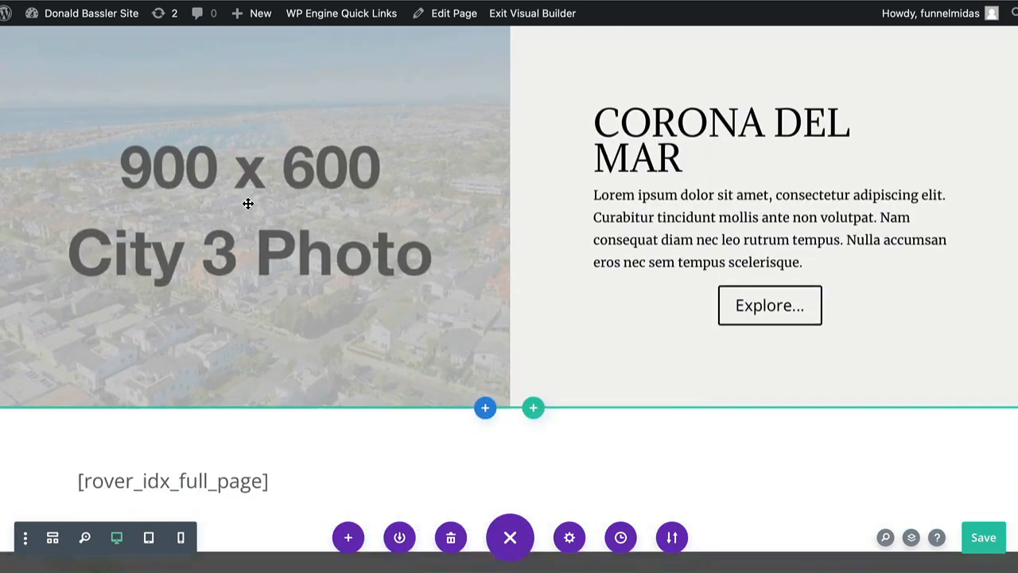
# Undo the deletion of the Newport Beach and Costa Mesa rows and check the Featured Neighborhoods section
pyautogui.scroll(3, 248, 204)
pyautogui.scroll(-1, 248, 204)
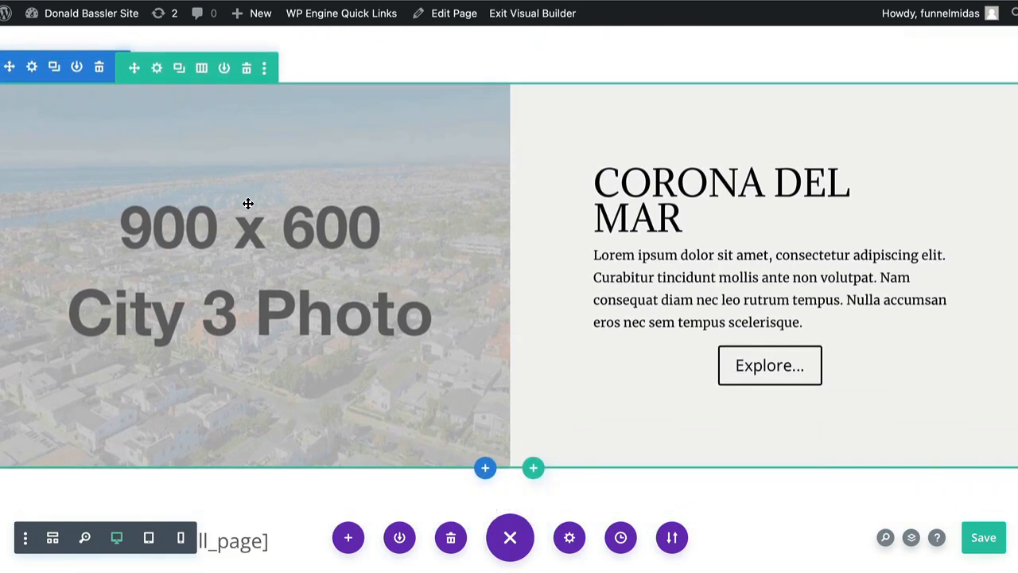
pyautogui.scroll(1, 248, 204)
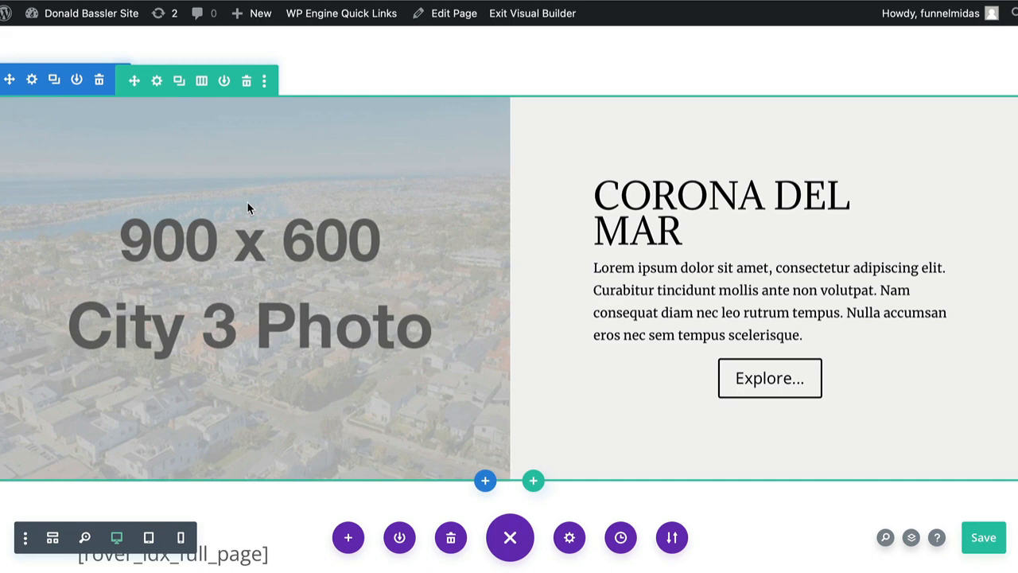
pyautogui.scroll(1, 944, 190)
pyautogui.scroll(-1, 944, 189)
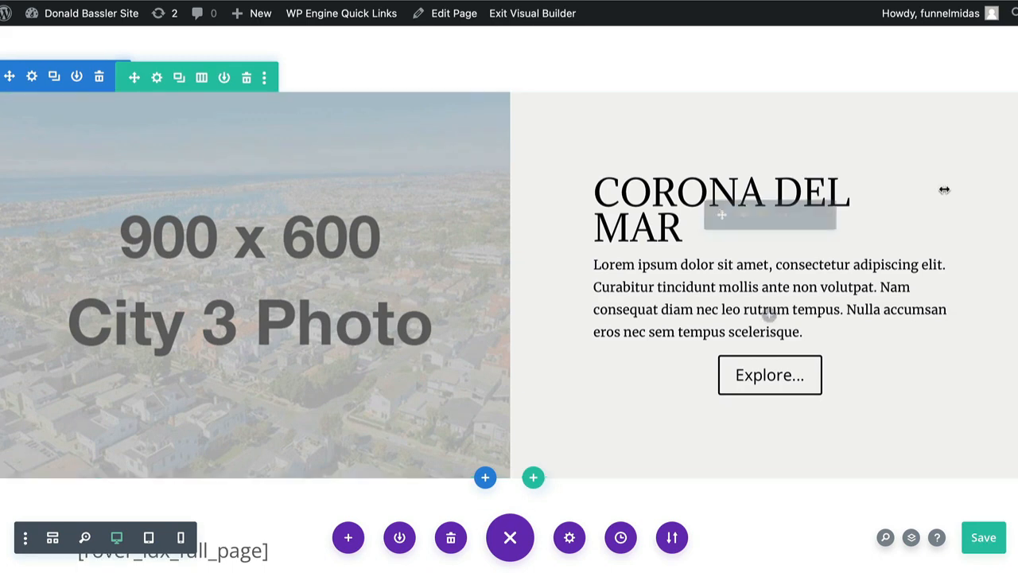
pyautogui.keyDown('super'); pyautogui.click(944, 191); pyautogui.keyUp('super')
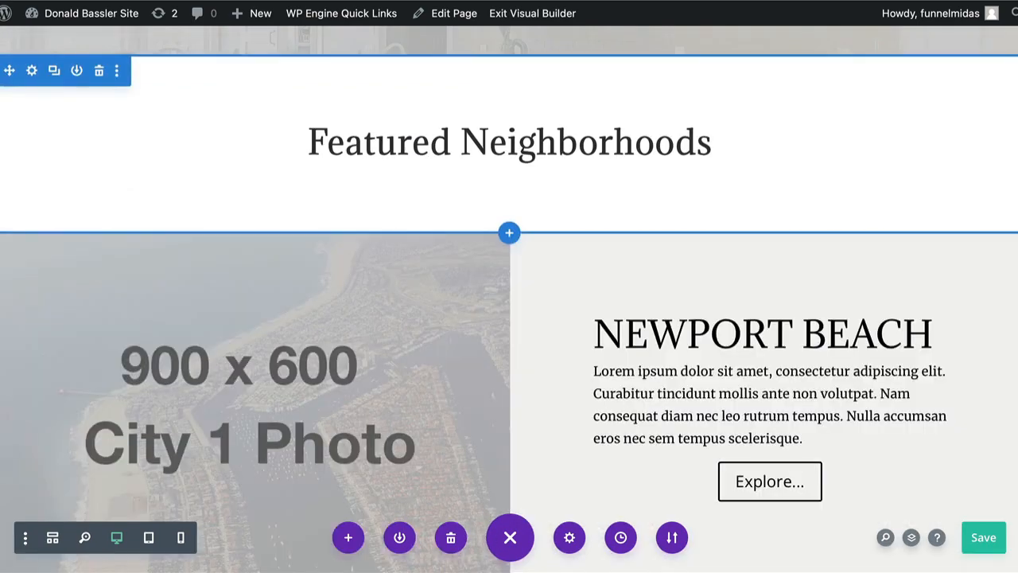
pyautogui.scroll(-5, 509, 302)
pyautogui.scroll(-5, 509, 302)
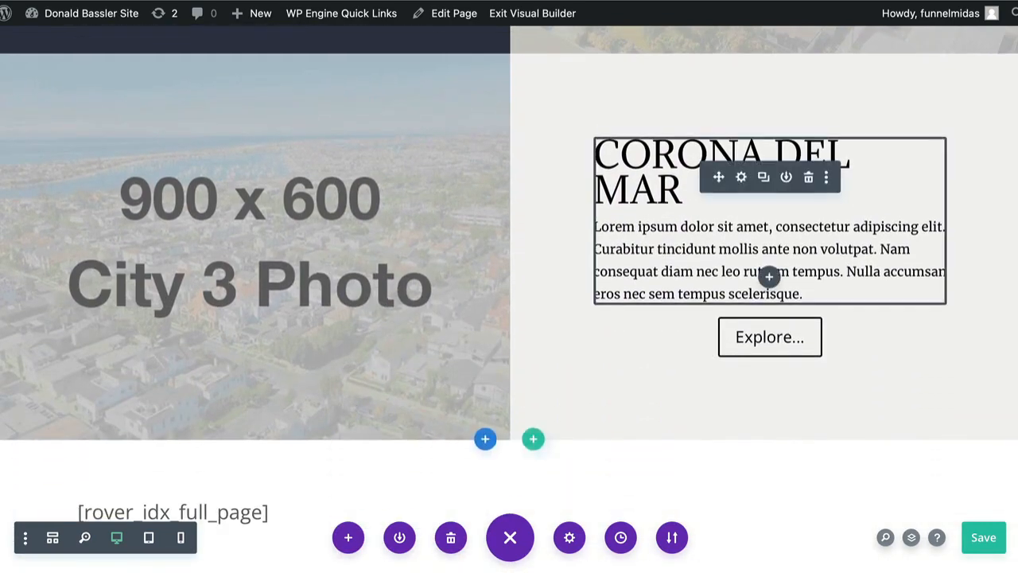
pyautogui.scroll(3, 768, 276)
pyautogui.scroll(6, 509, 299)
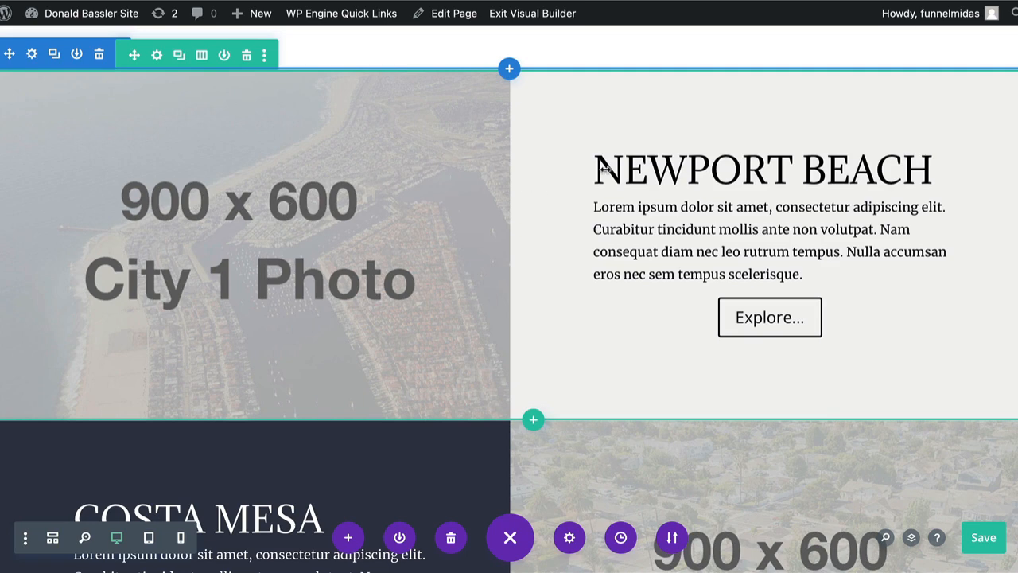
# Open the background image settings of the photo column in the Newport Beach row
pyautogui.click(303, 242)
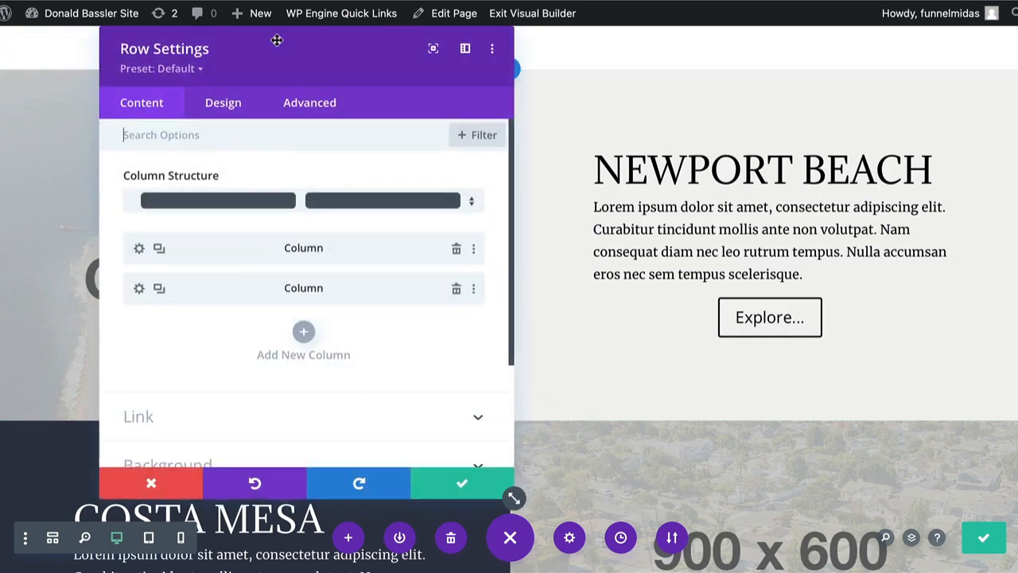
pyautogui.moveTo(277, 39); pyautogui.dragTo(655, 32)
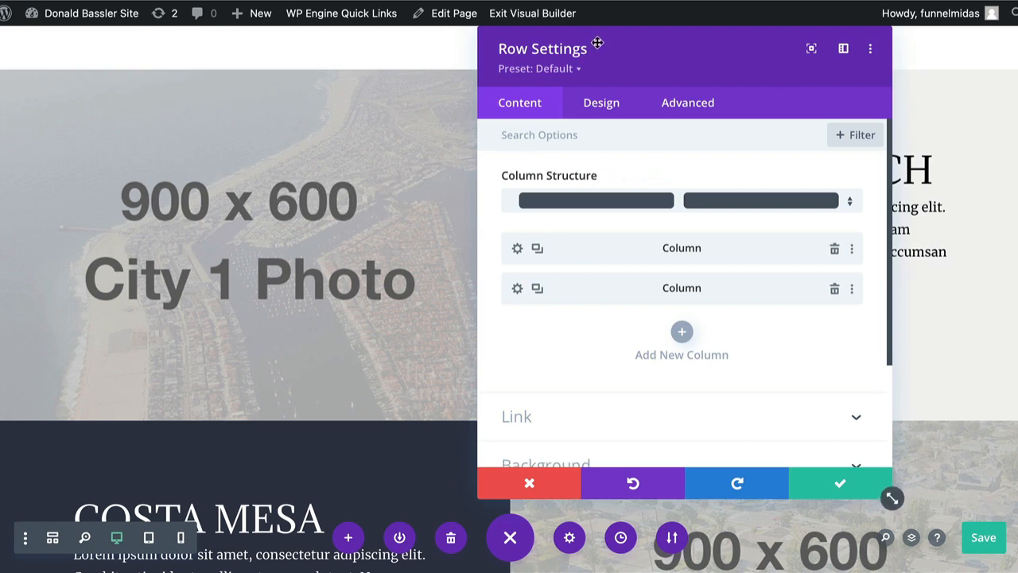
pyautogui.moveTo(593, 44); pyautogui.dragTo(176, 46)
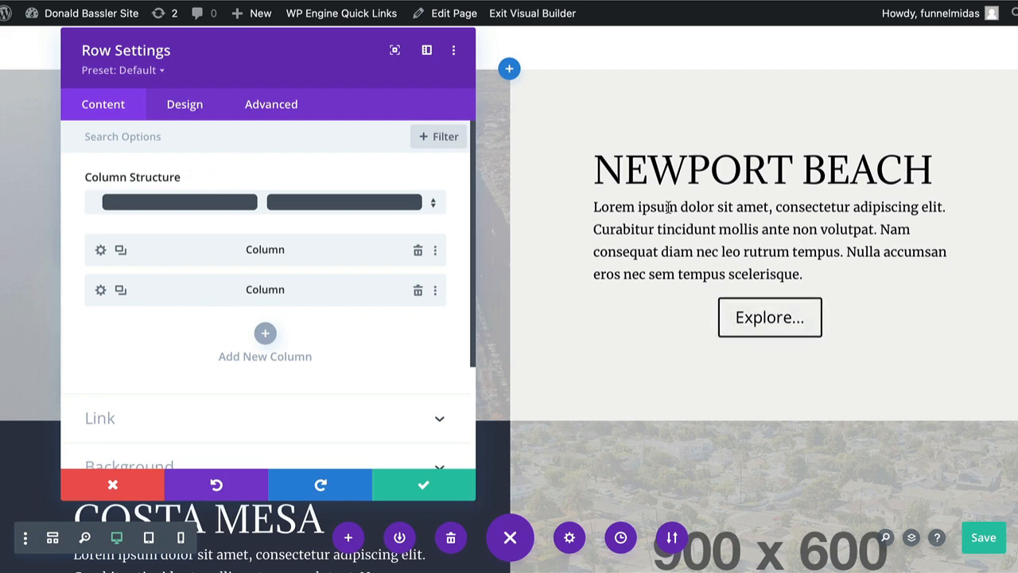
pyautogui.moveTo(268, 41); pyautogui.dragTo(771, 46)
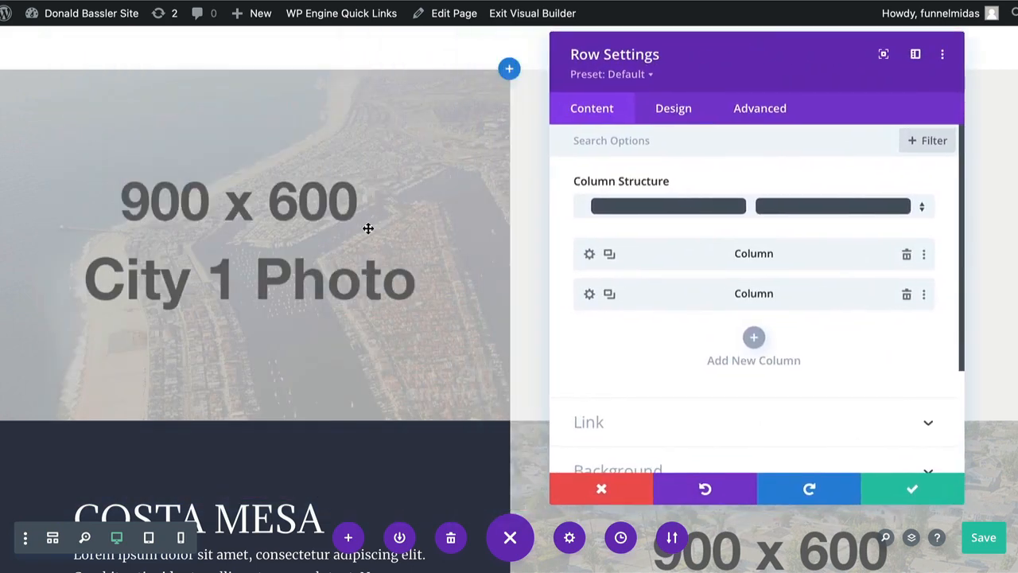
pyautogui.click(589, 254)
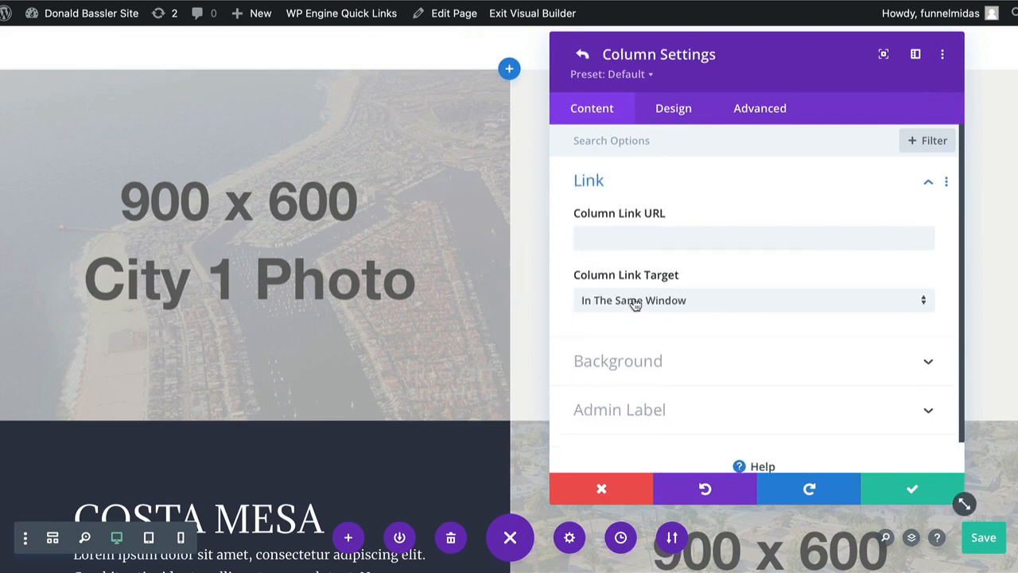
pyautogui.scroll(-1, 635, 301)
pyautogui.click(644, 335)
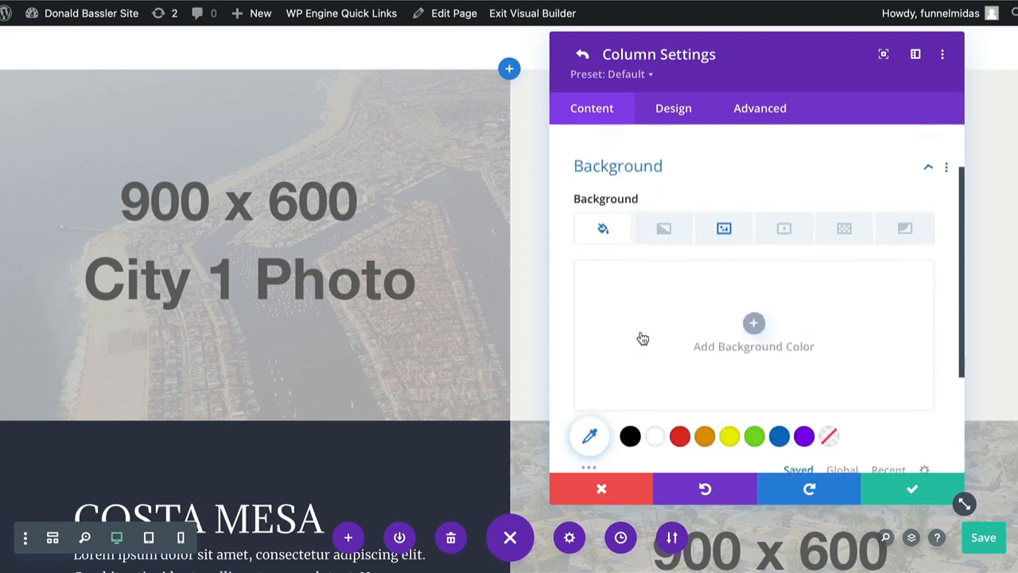
pyautogui.click(725, 210)
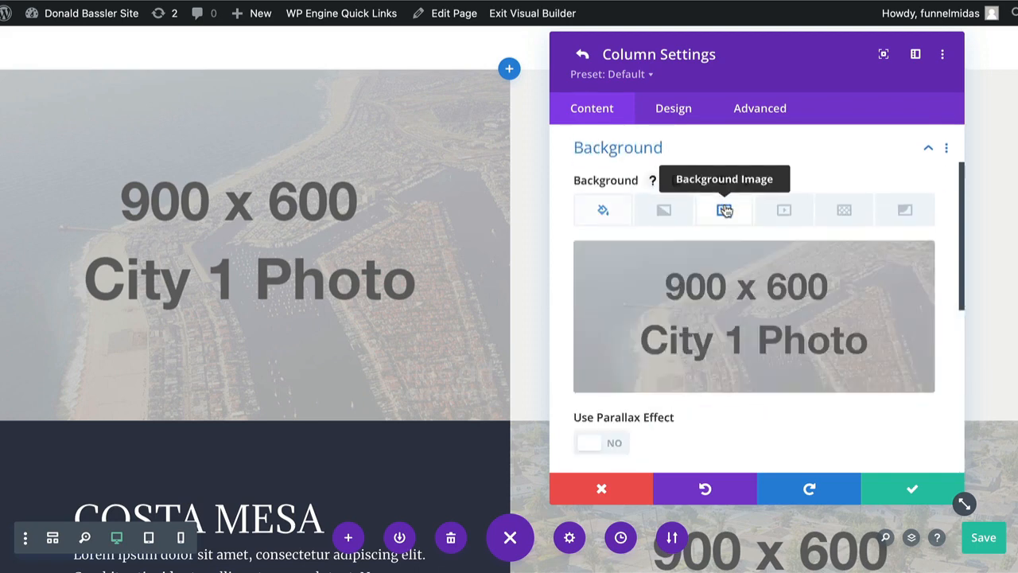
# Upload newport-beach-aerial.jpeg from the Website Images folder as the replacement for the City 1 placeholder background
pyautogui.click(758, 330)
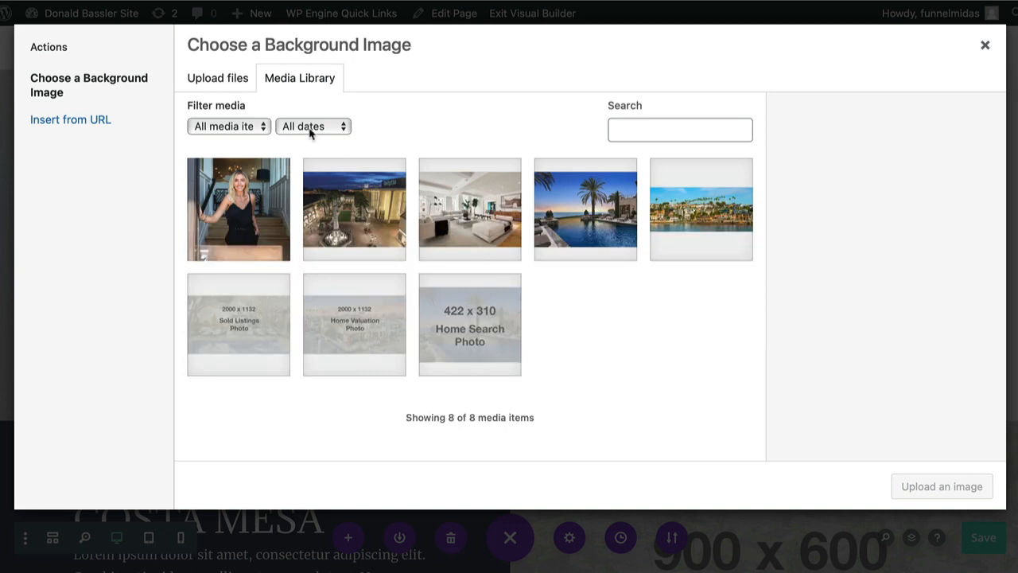
pyautogui.click(236, 85)
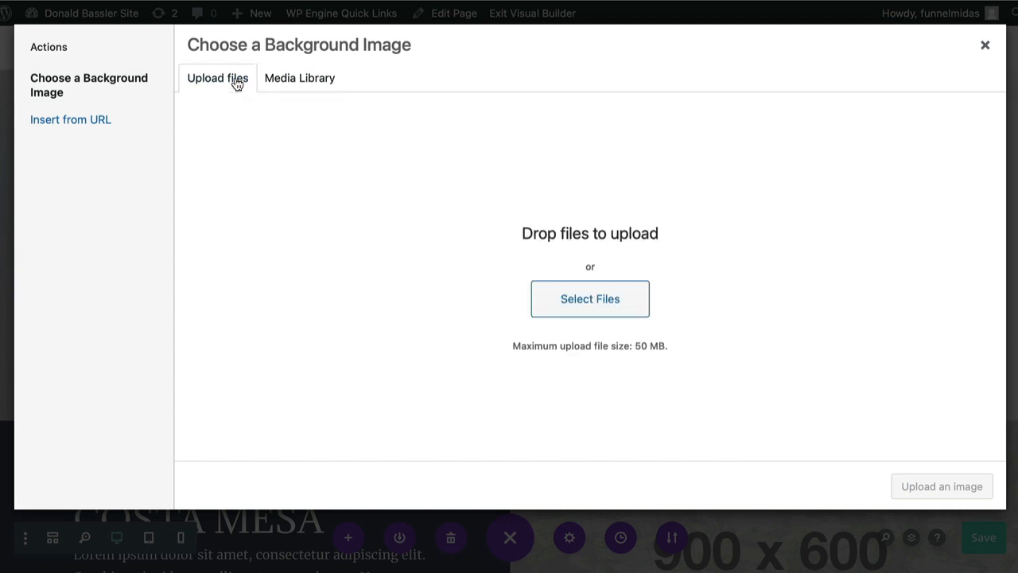
pyautogui.click(559, 301)
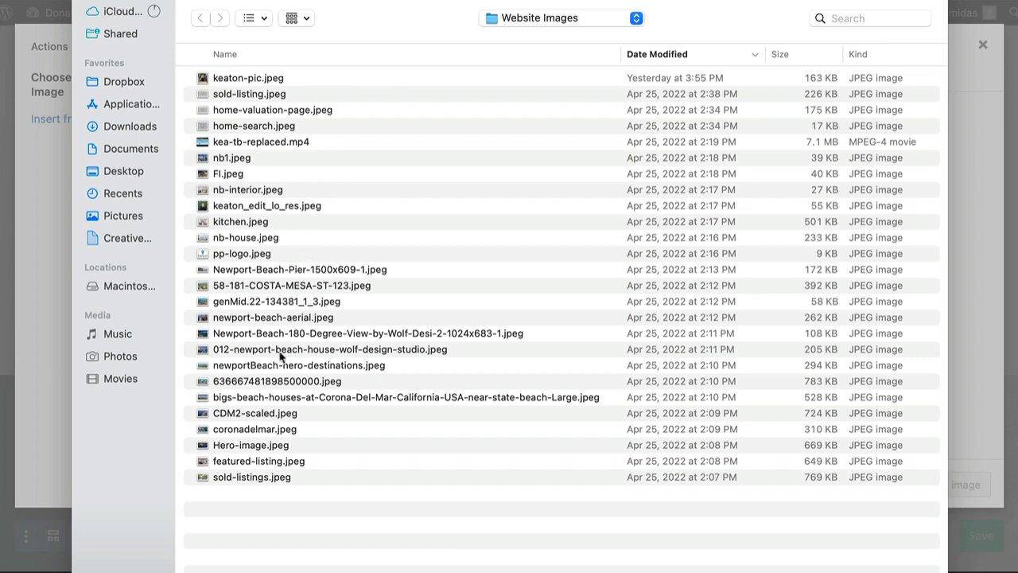
pyautogui.doubleClick(261, 317)
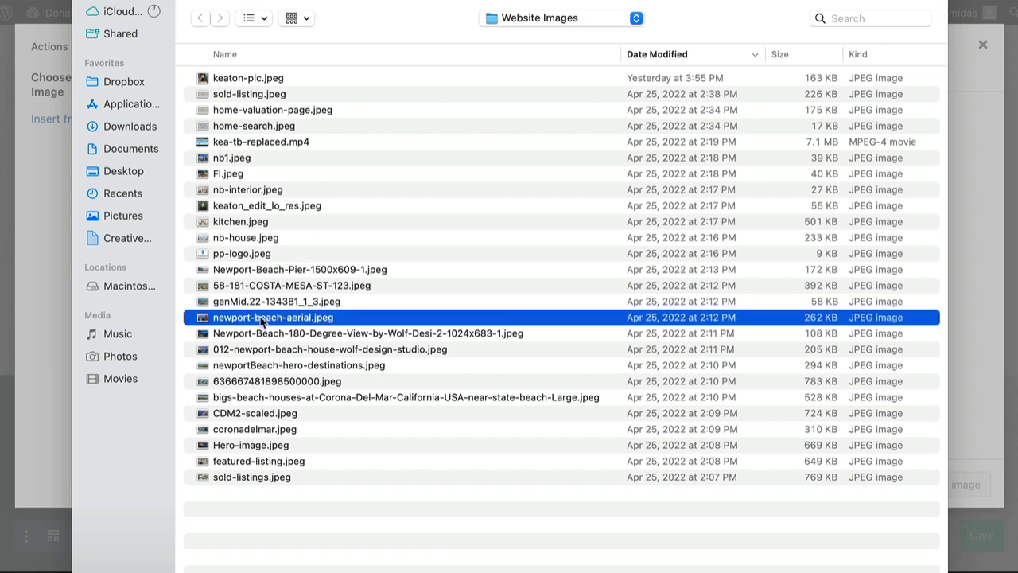
# Give the uploaded aerial photo the alt text "Newport beach img" and apply it as the column background
pyautogui.click(867, 336)
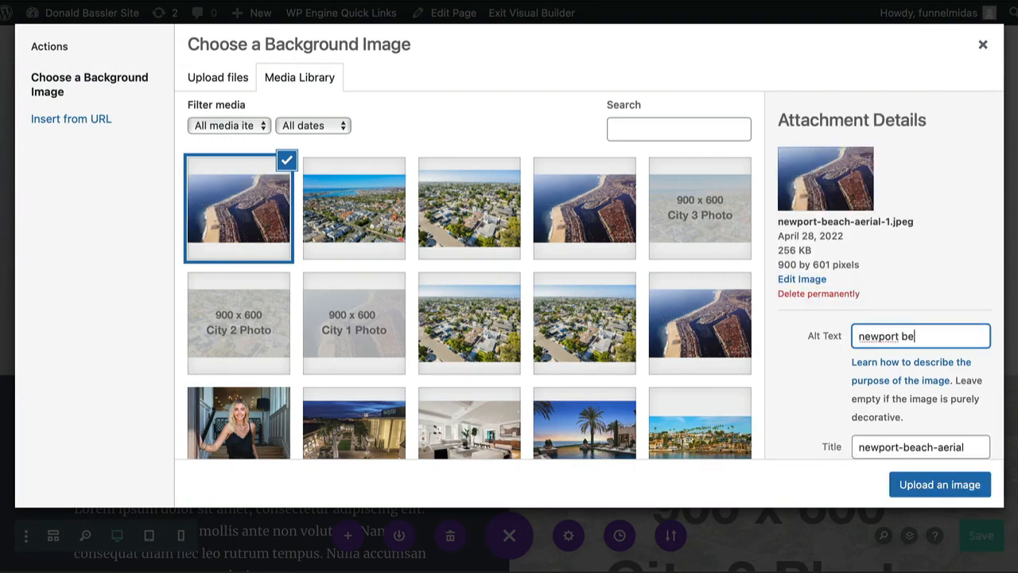
pyautogui.write('newport beach')
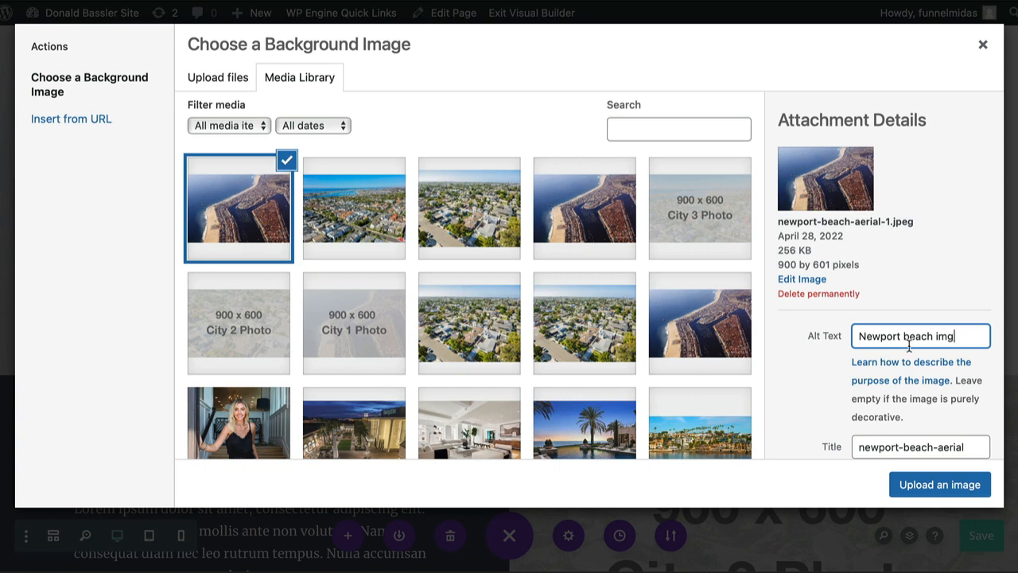
pyautogui.click(937, 484)
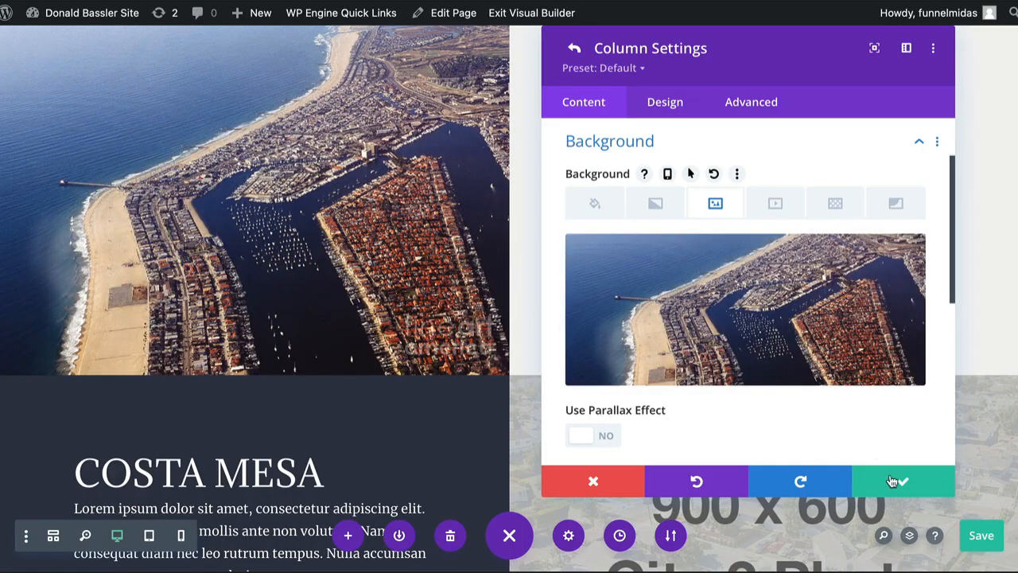
# Save the Newport Beach column and row settings, and save the page
pyautogui.click(904, 484)
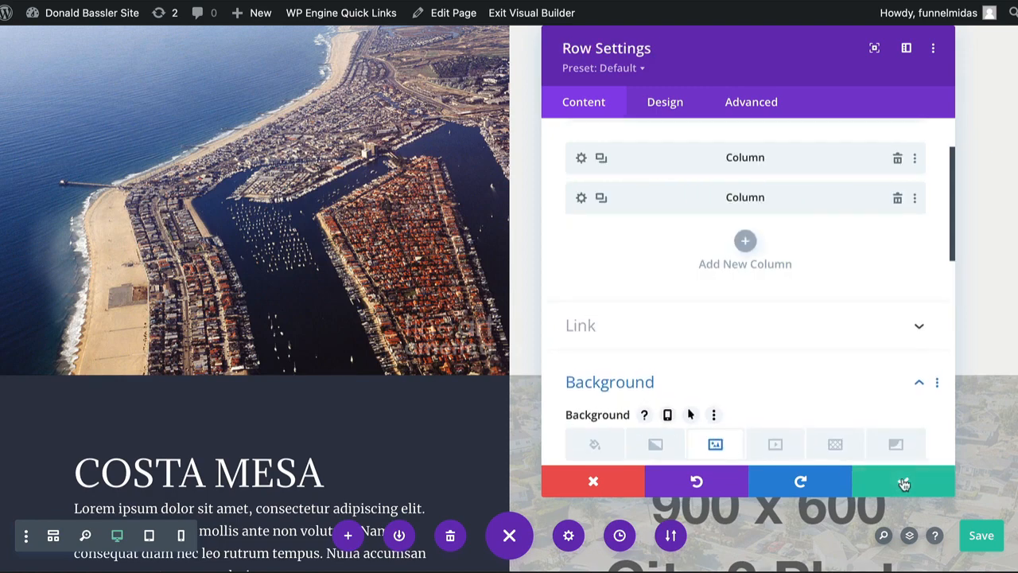
pyautogui.click(904, 484)
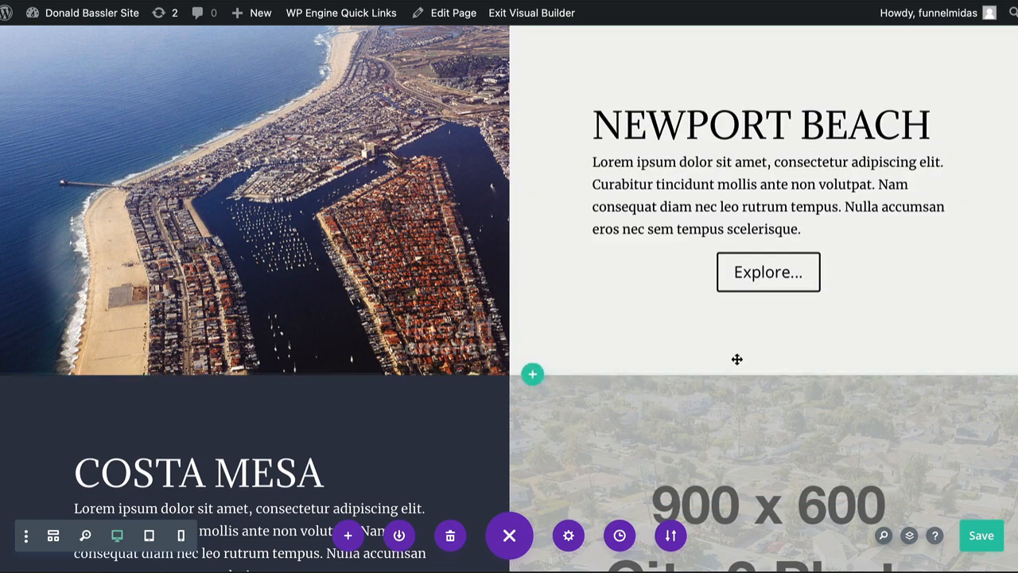
pyautogui.click(981, 538)
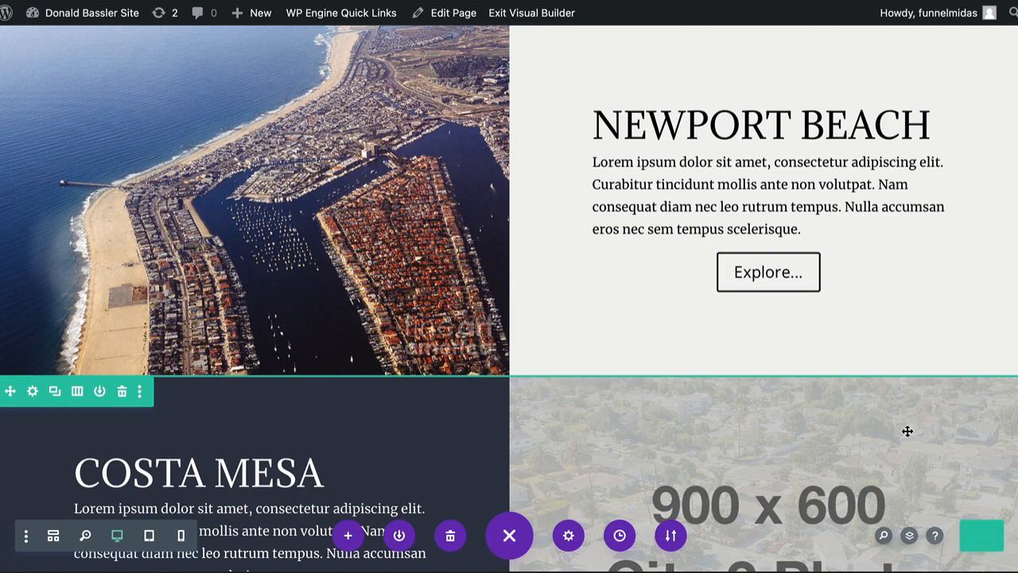
# Open the background image settings of the second column in the Costa Mesa row, which holds the City 2 placeholder
pyautogui.scroll(-5, 793, 383)
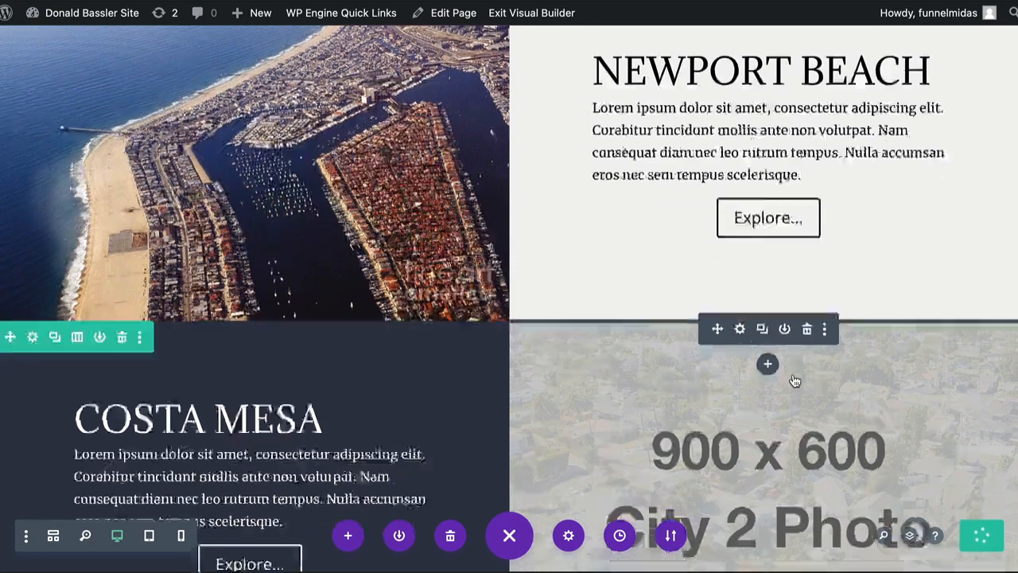
pyautogui.scroll(-2, 793, 380)
pyautogui.scroll(2, 793, 375)
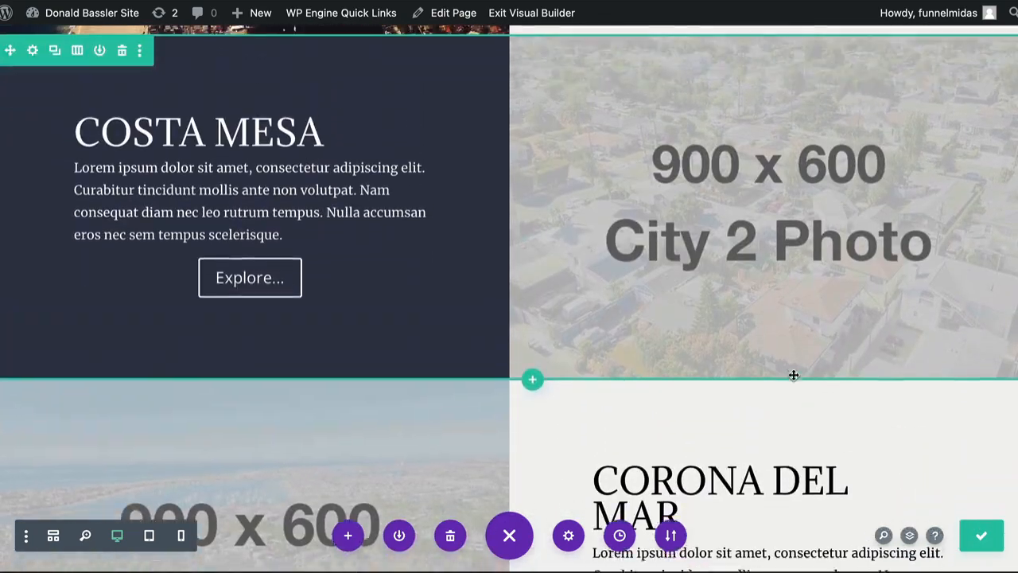
pyautogui.click(751, 236)
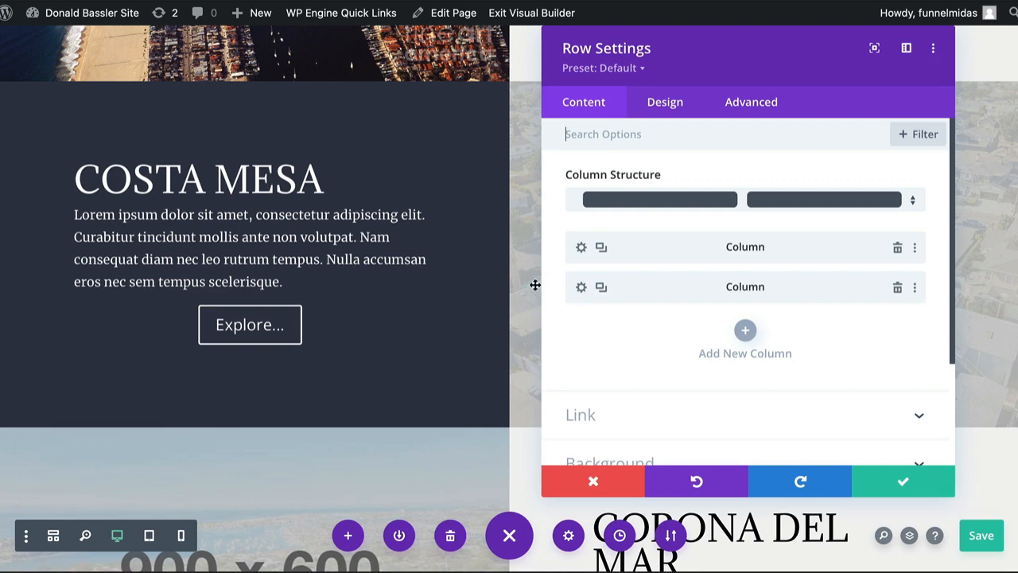
pyautogui.click(582, 288)
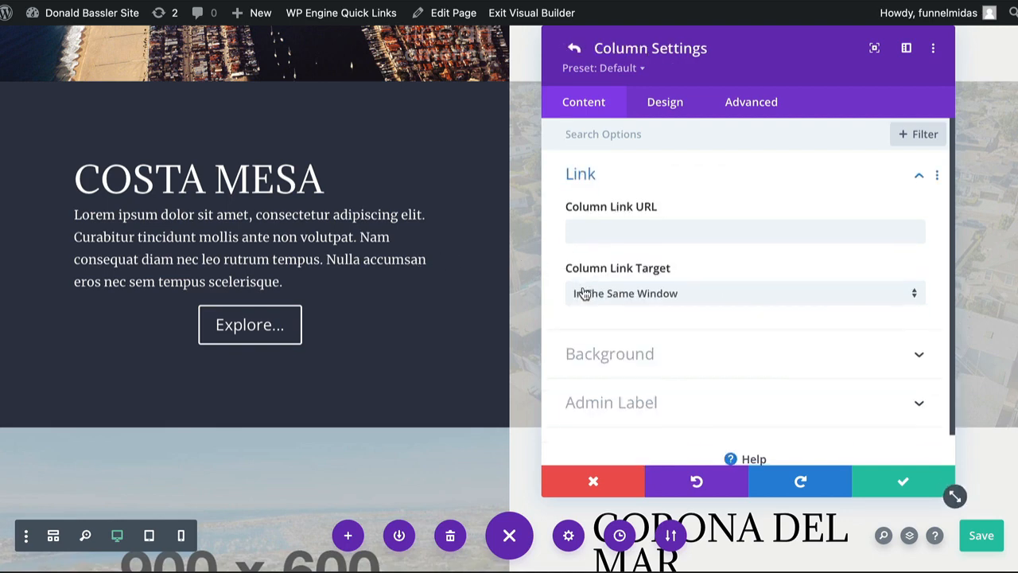
pyautogui.click(586, 355)
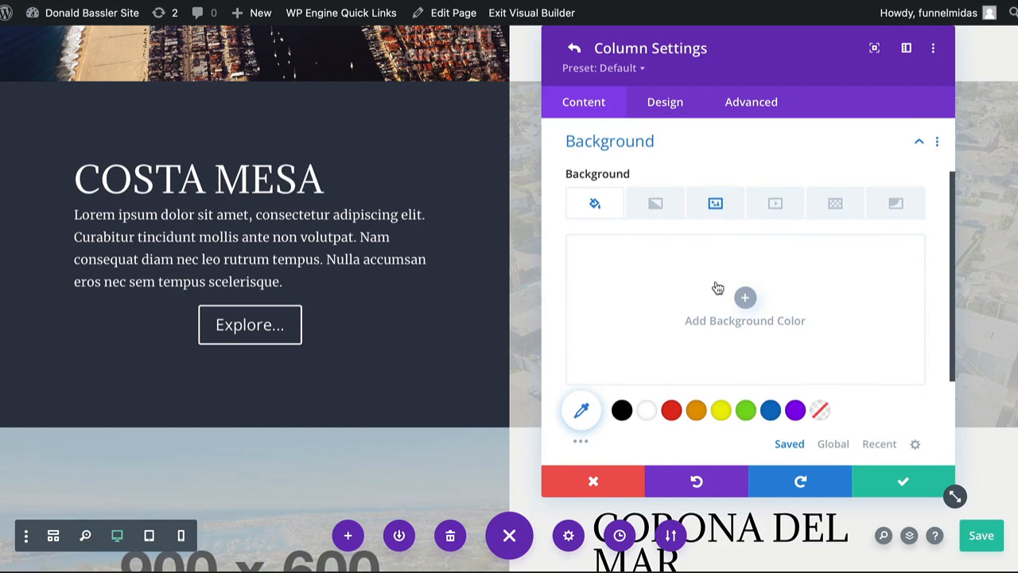
pyautogui.click(716, 203)
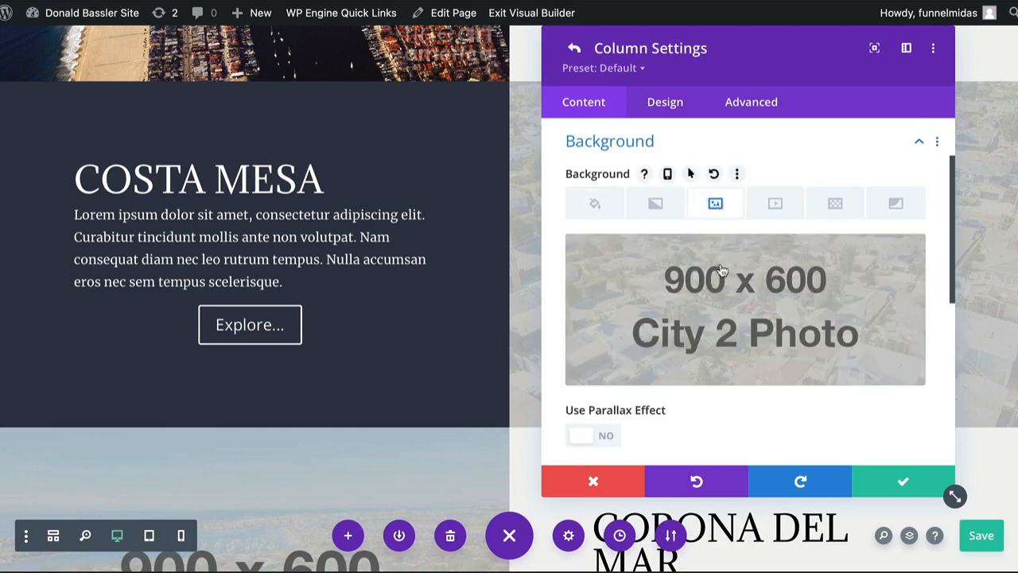
pyautogui.click(738, 321)
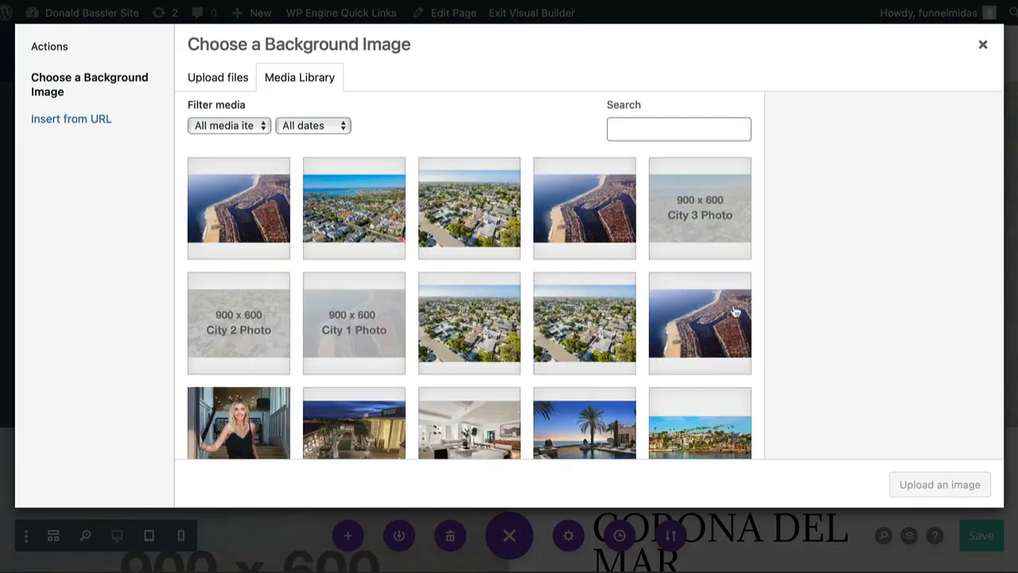
pyautogui.click(215, 77)
pyautogui.click(577, 302)
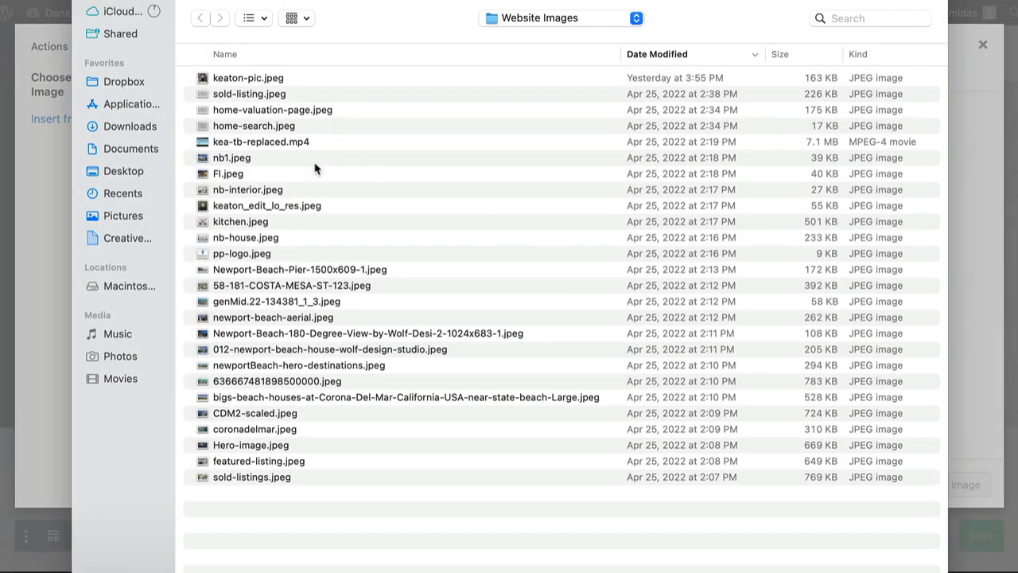
pyautogui.doubleClick(277, 291)
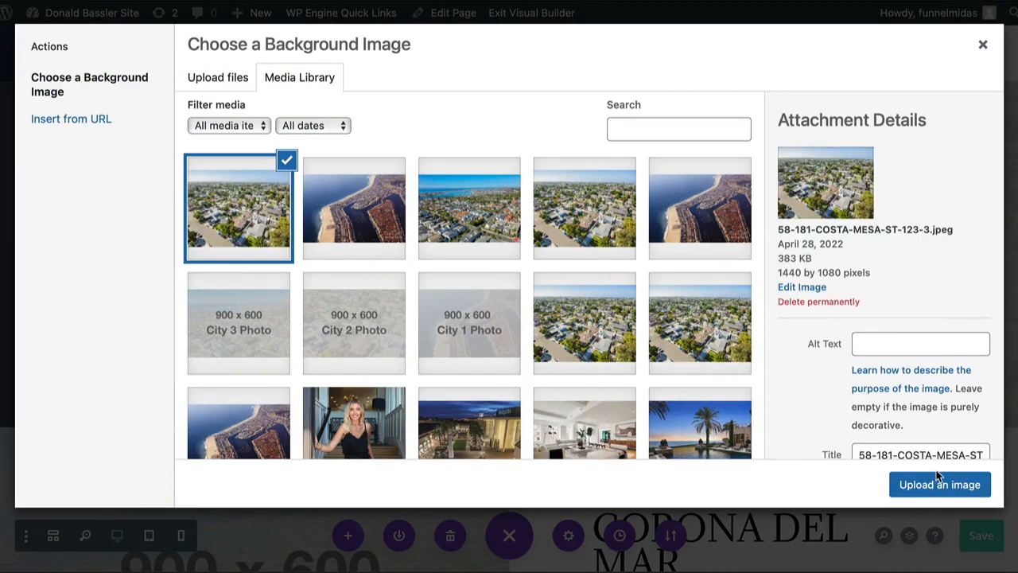
pyautogui.click(935, 486)
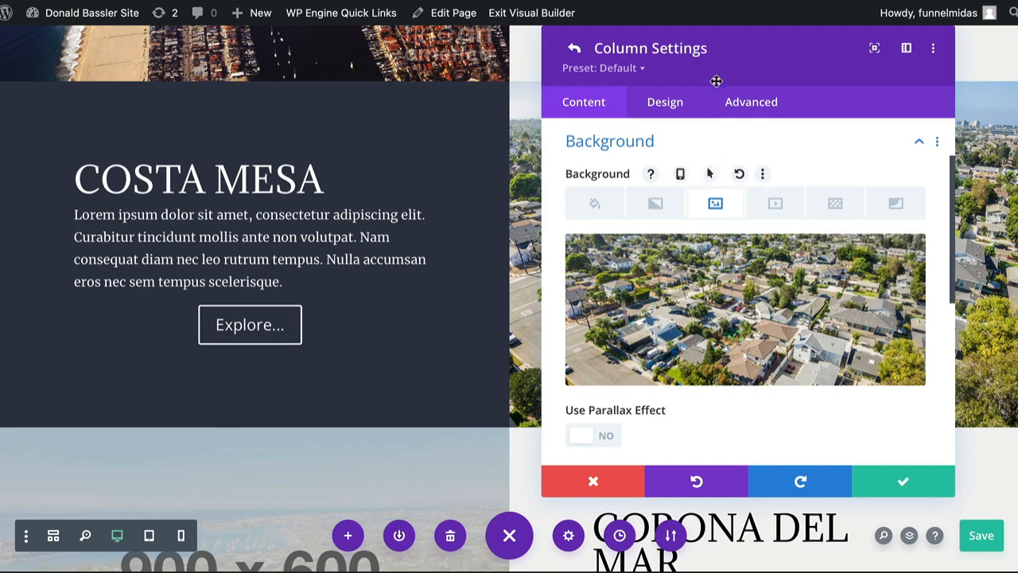
# Move the column settings window clear of the Costa Mesa photo and turn on its parallax effect
pyautogui.moveTo(704, 56); pyautogui.dragTo(196, 22)
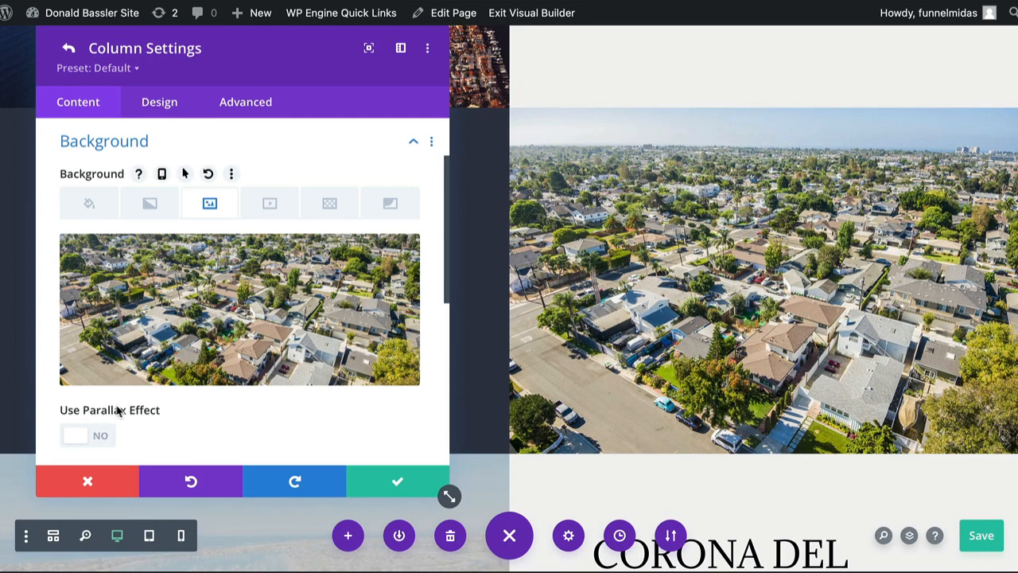
pyautogui.click(102, 436)
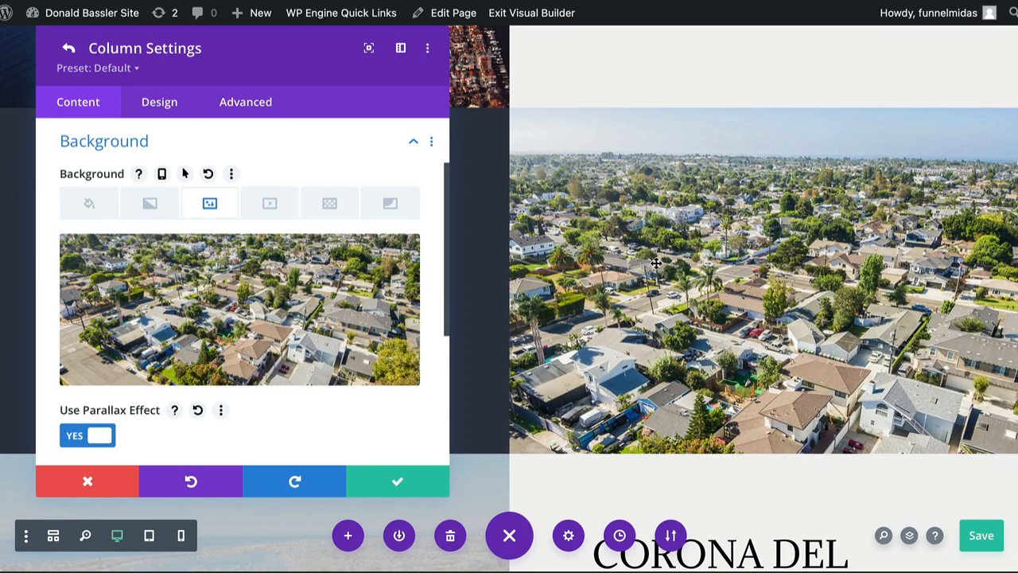
# Check how the Costa Mesa photo moves with the parallax effect, and compare it with the effect off and on
pyautogui.scroll(-1, 655, 262)
pyautogui.scroll(3, 656, 262)
pyautogui.scroll(-3, 656, 263)
pyautogui.scroll(1, 655, 263)
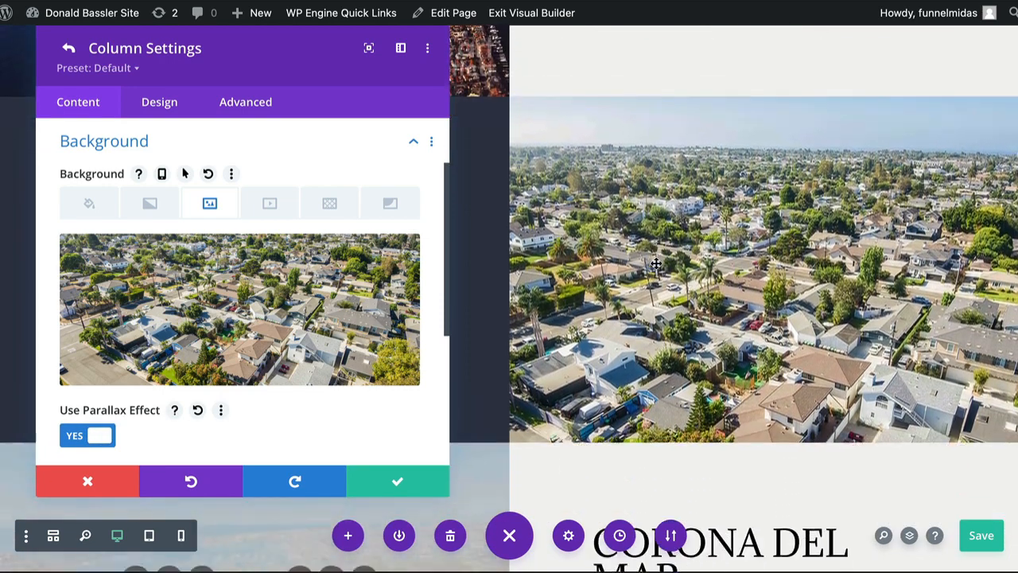
pyautogui.scroll(-2, 655, 262)
pyautogui.scroll(1, 656, 263)
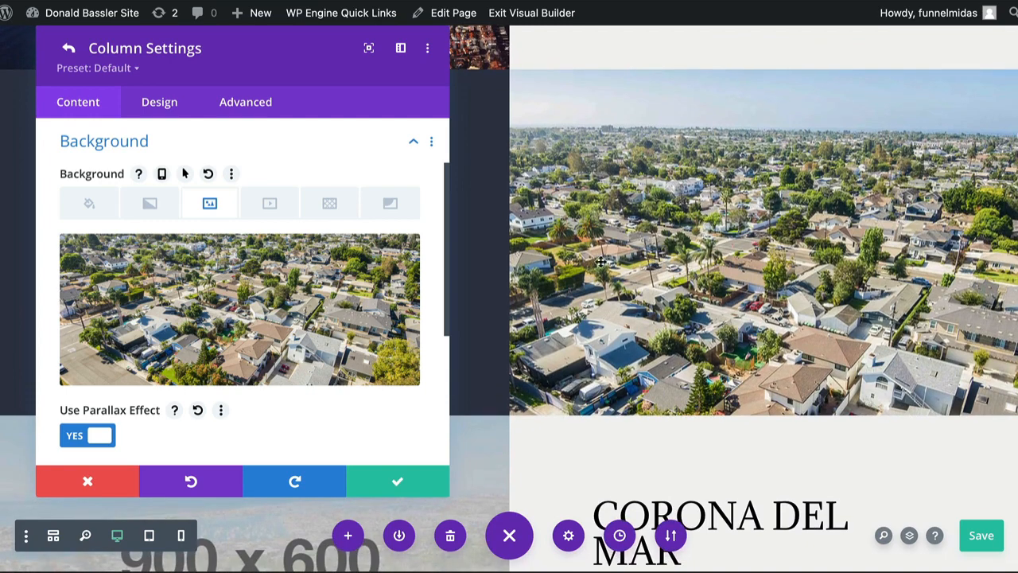
pyautogui.click(86, 434)
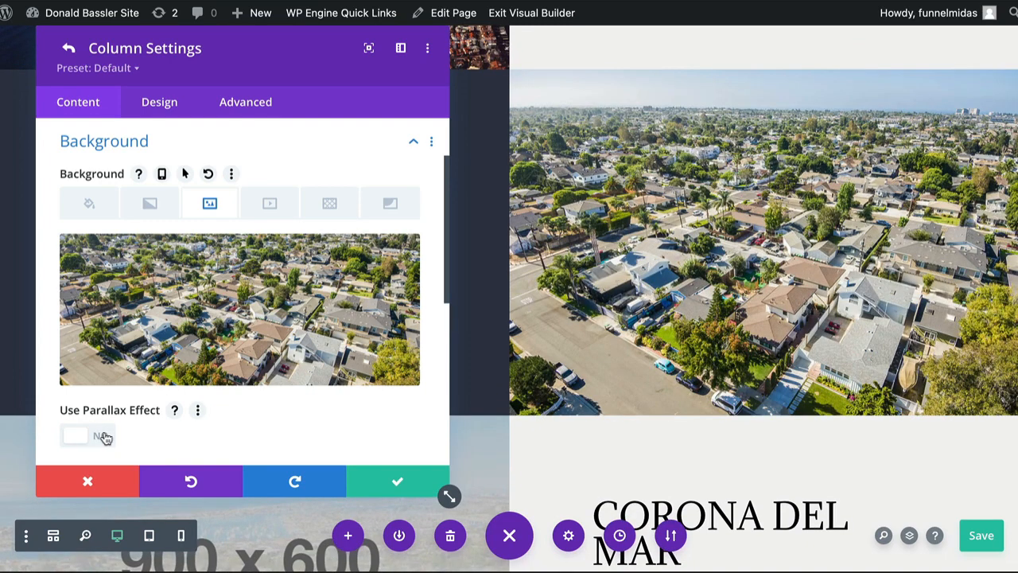
pyautogui.click(104, 437)
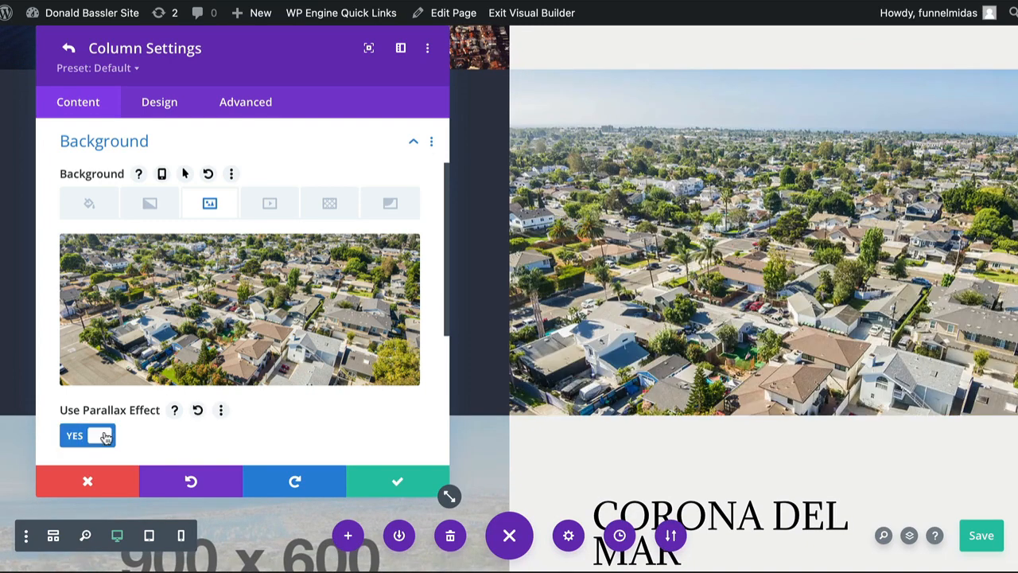
# Save the Costa Mesa column and row settings, and save the page
pyautogui.click(397, 484)
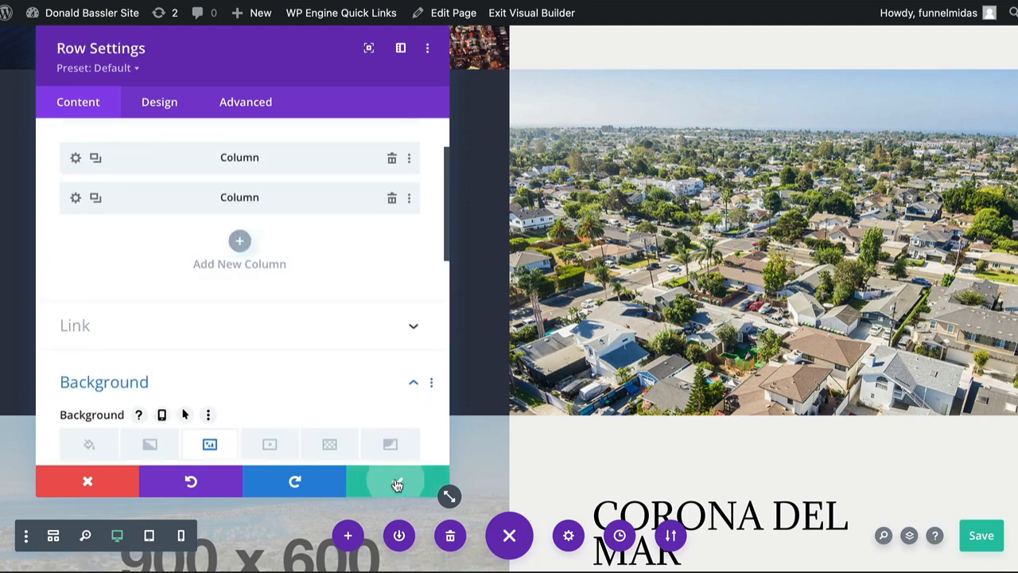
pyautogui.click(397, 482)
pyautogui.click(980, 536)
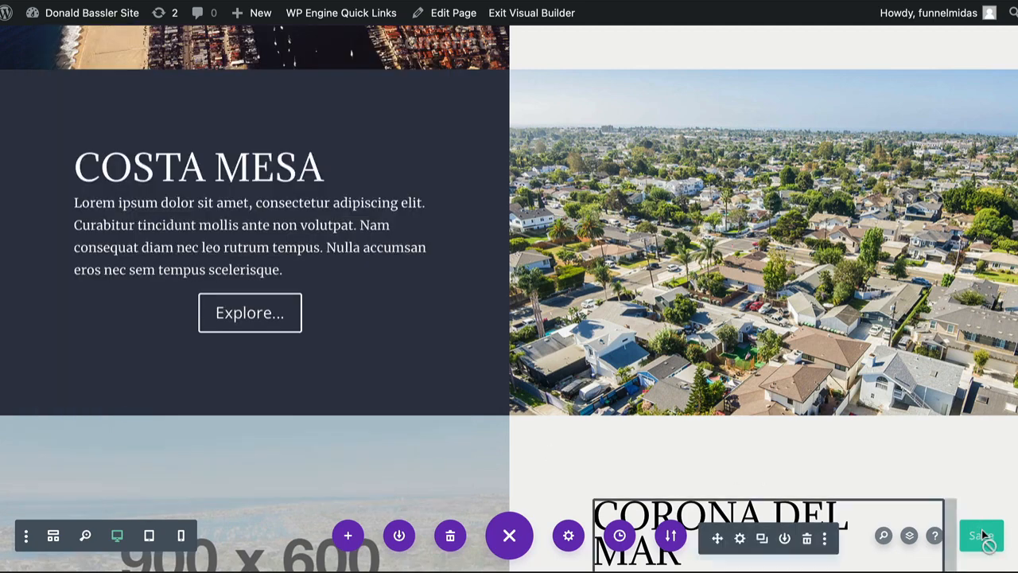
# Open the background image settings of the first column in the Corona Del Mar row, which holds the City 3 placeholder
pyautogui.scroll(-5, 760, 364)
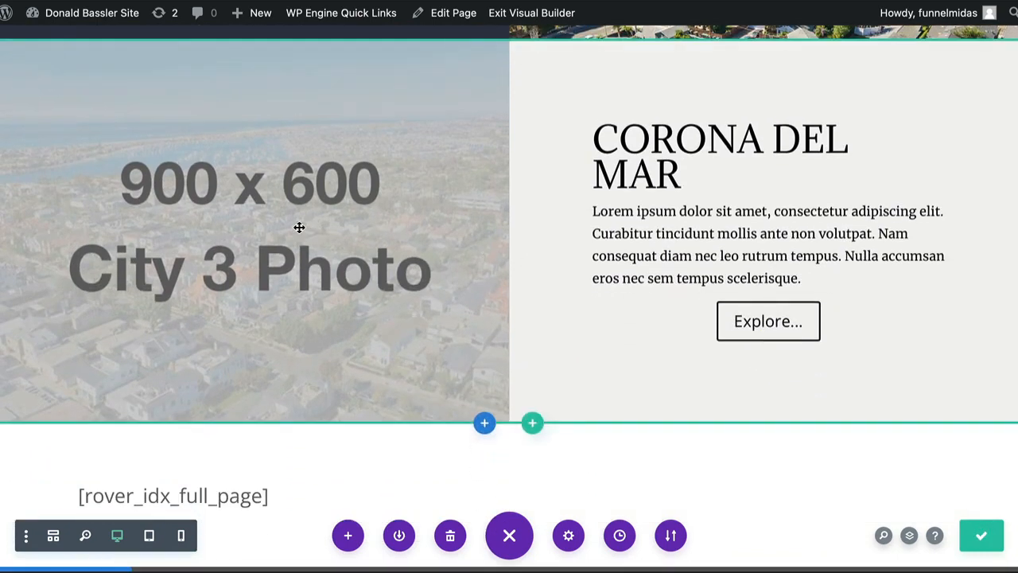
pyautogui.click(299, 227)
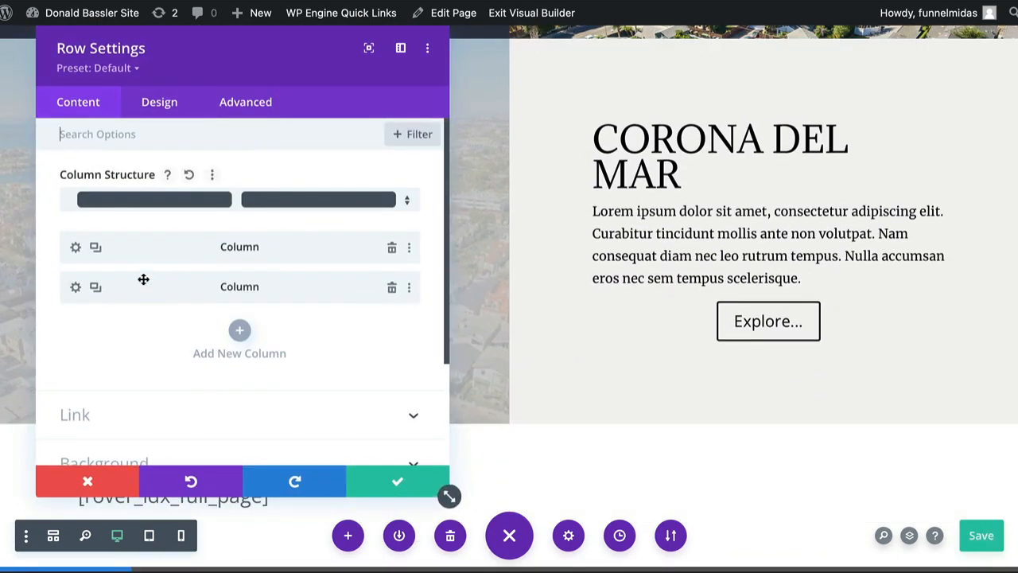
pyautogui.click(76, 249)
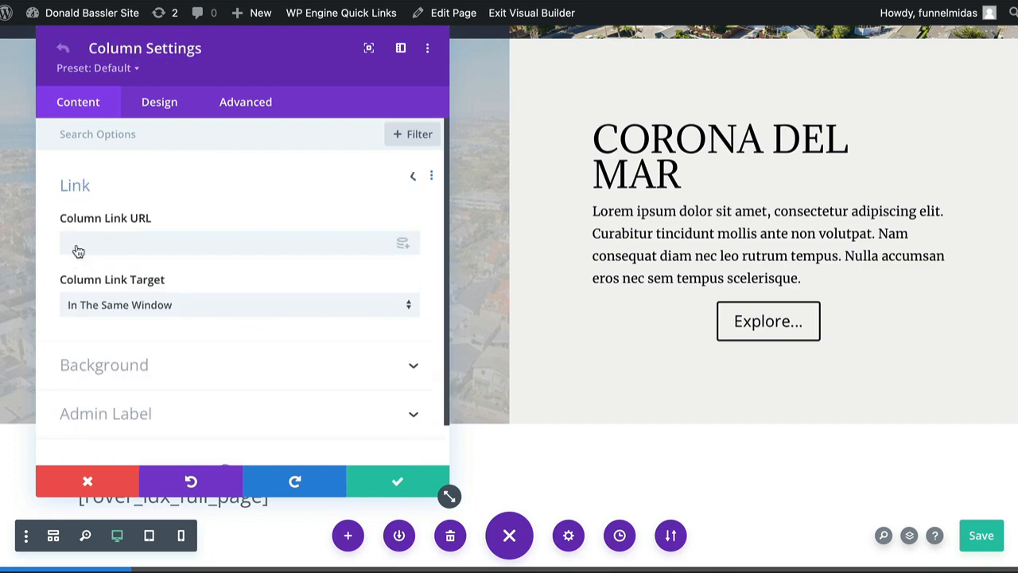
pyautogui.click(109, 357)
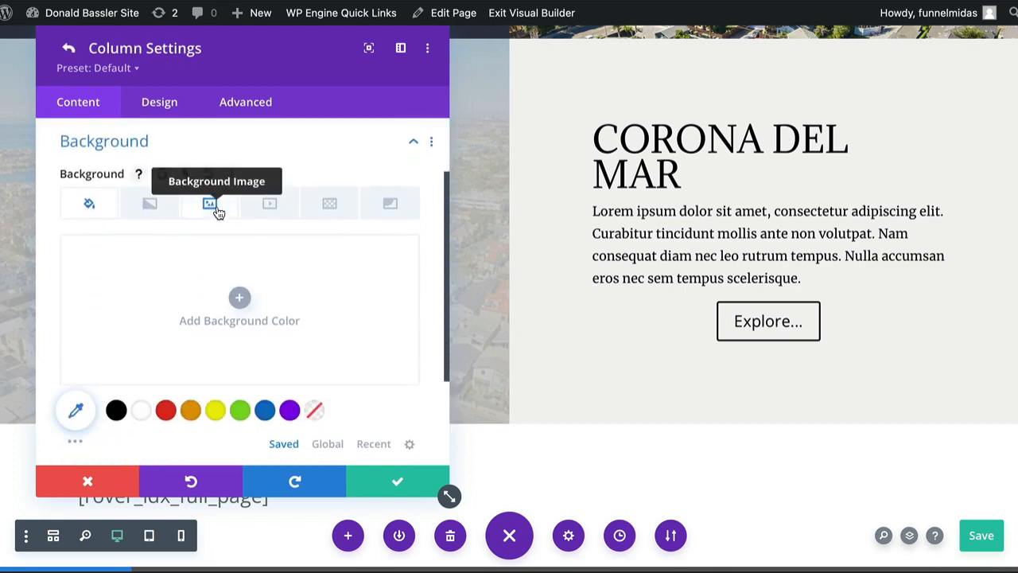
pyautogui.click(215, 208)
# Upload genMid.22-134381_1_3.jpeg as the Corona Del Mar photo column's background image, and save the settings and the page
pyautogui.click(219, 309)
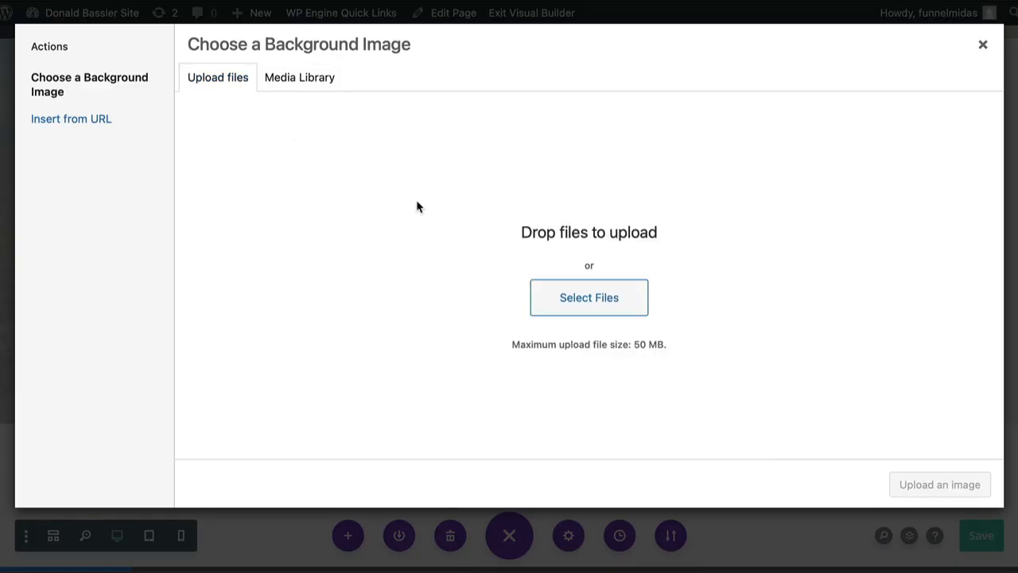
pyautogui.click(579, 293)
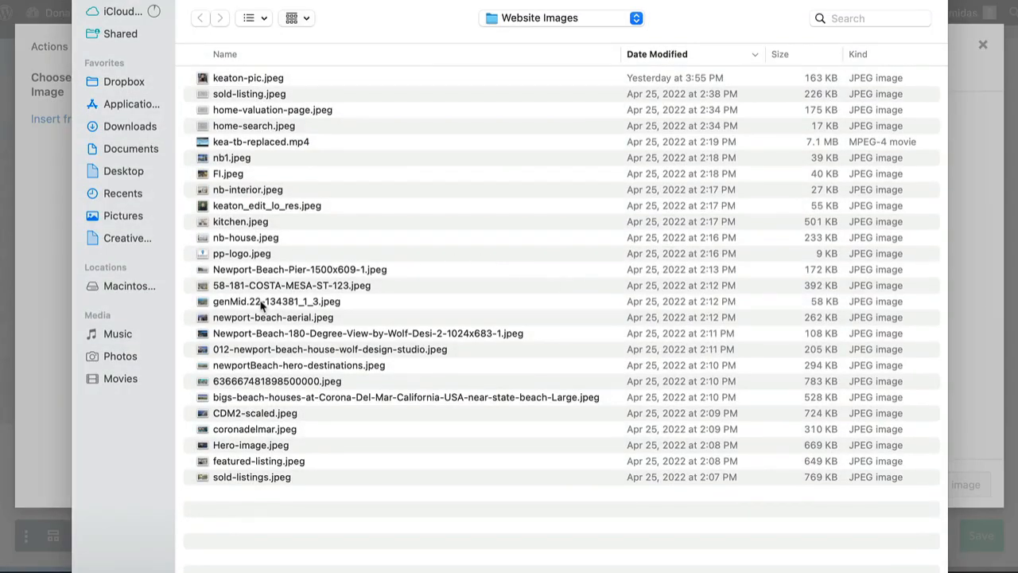
pyautogui.doubleClick(261, 305)
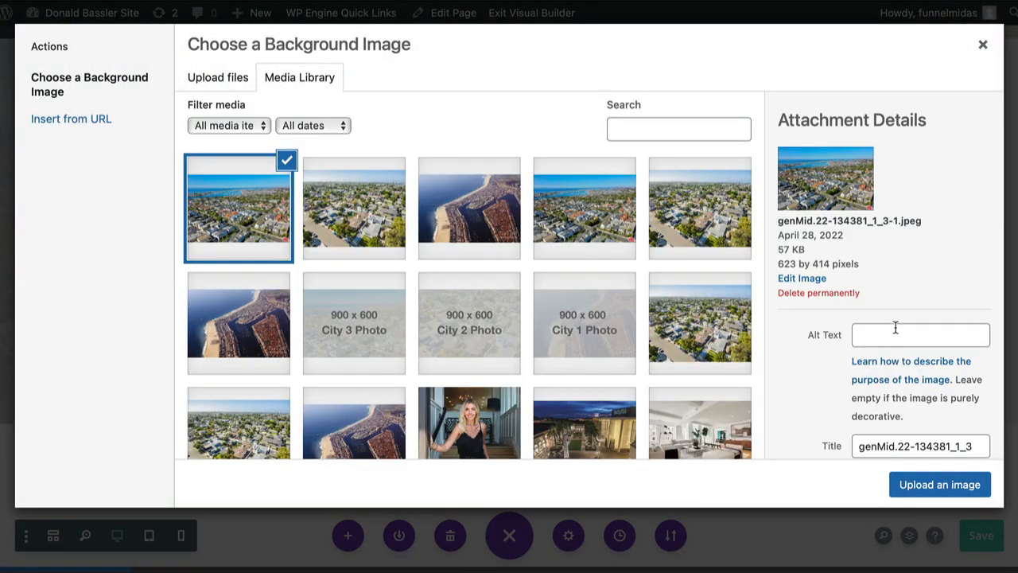
pyautogui.click(927, 486)
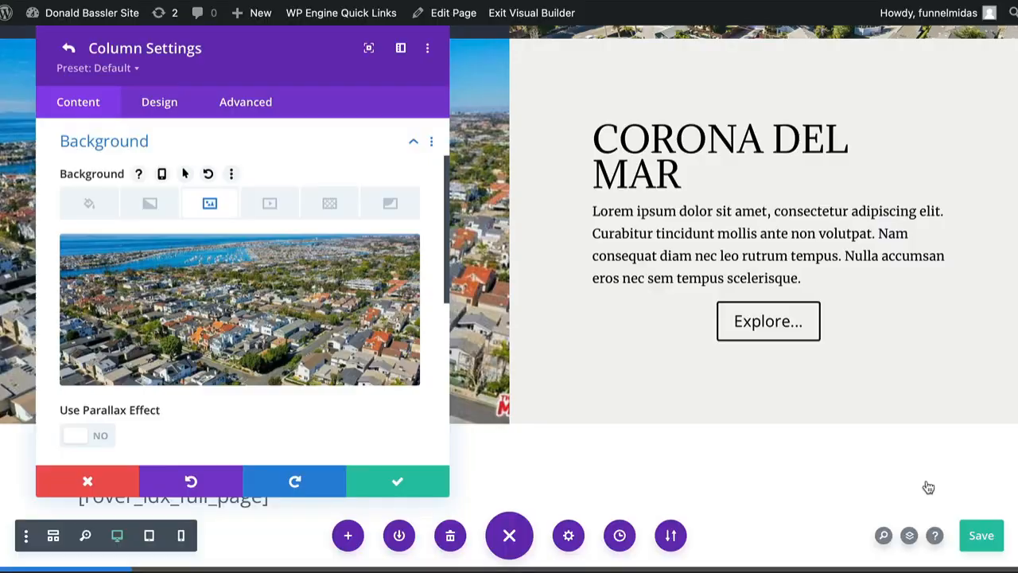
pyautogui.click(401, 486)
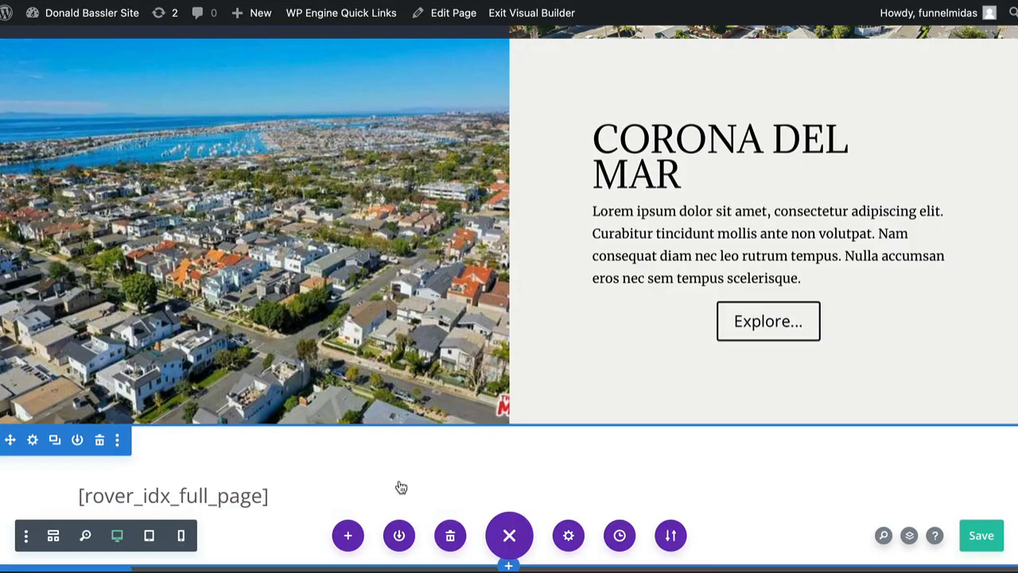
pyautogui.click(984, 540)
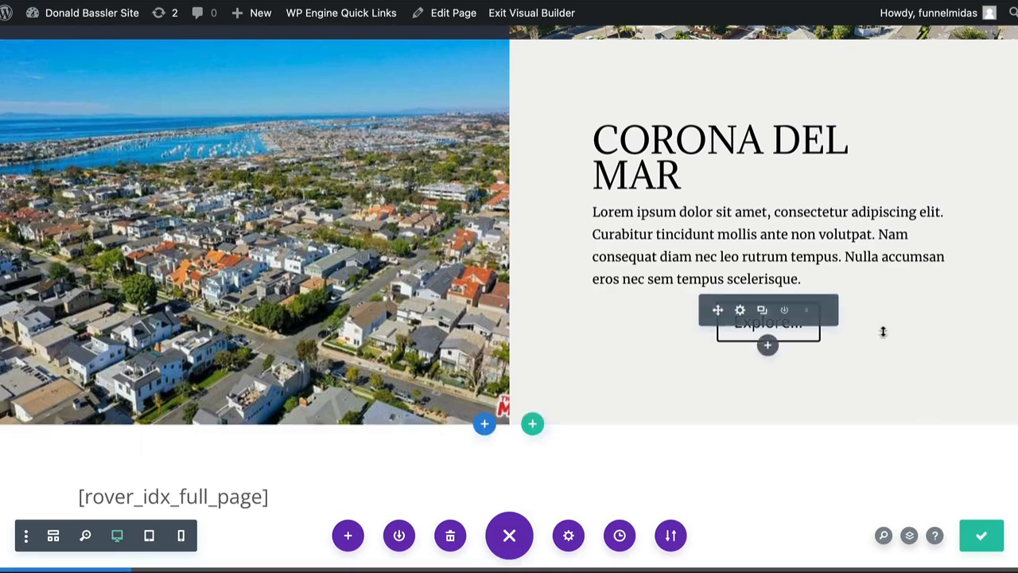
# Examine the heading and description in the Newport Beach text module's settings, and close them without changes
pyautogui.scroll(4, 882, 332)
pyautogui.scroll(5, 882, 332)
pyautogui.scroll(-2, 884, 337)
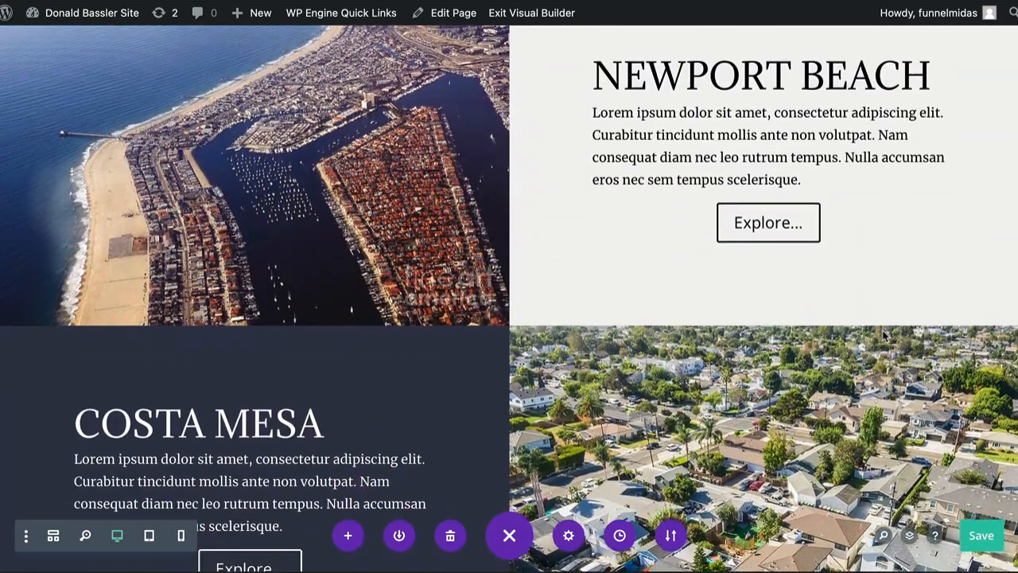
pyautogui.scroll(3, 882, 331)
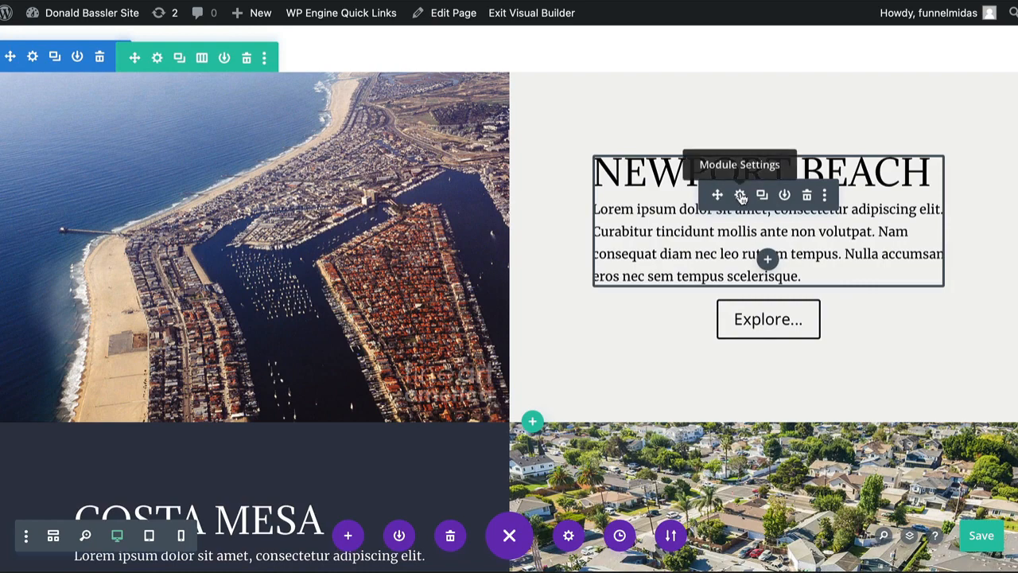
pyautogui.click(740, 196)
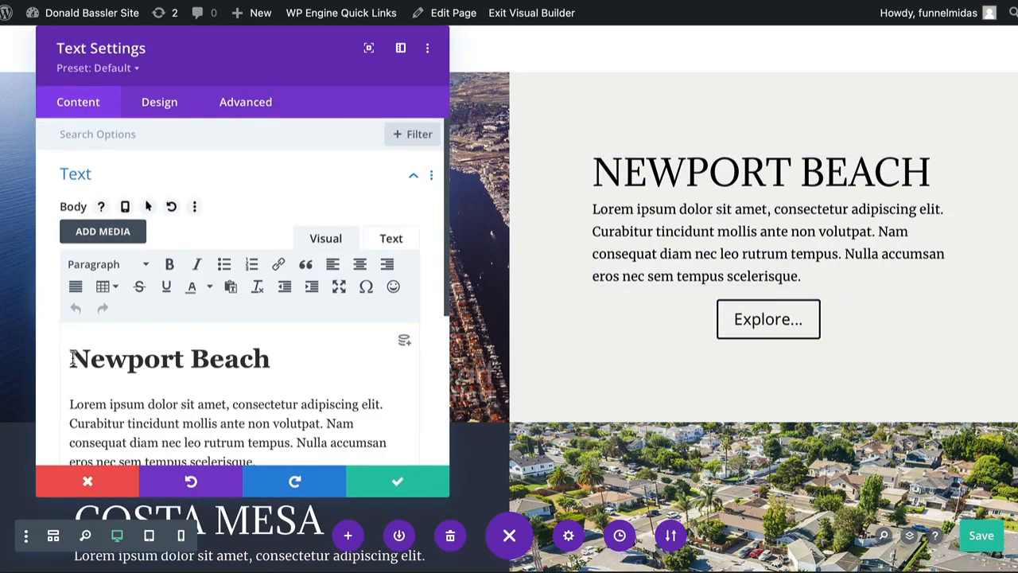
pyautogui.moveTo(72, 359); pyautogui.dragTo(261, 361)
pyautogui.scroll(-2, 267, 361)
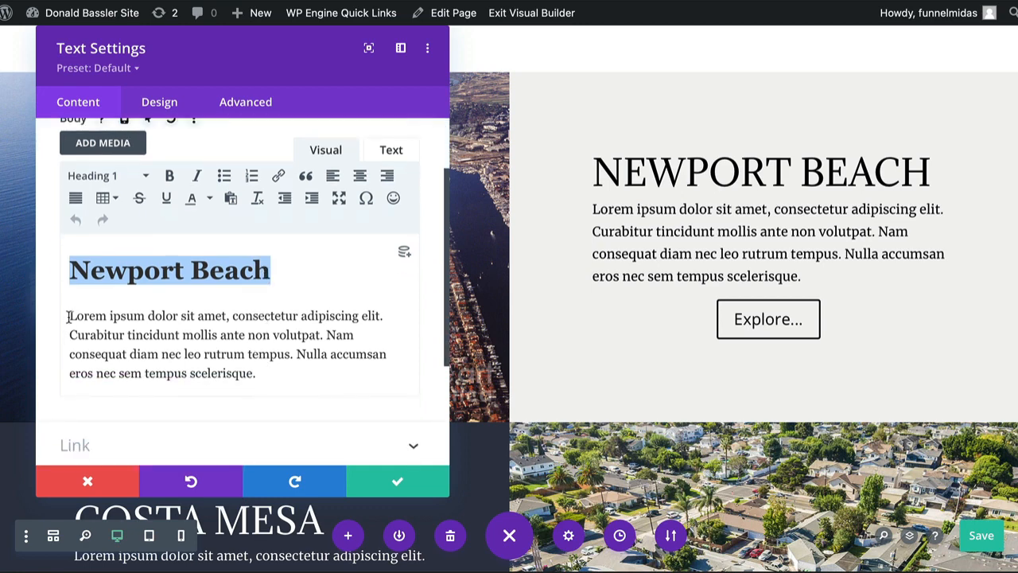
pyautogui.scroll(-1, 584, 367)
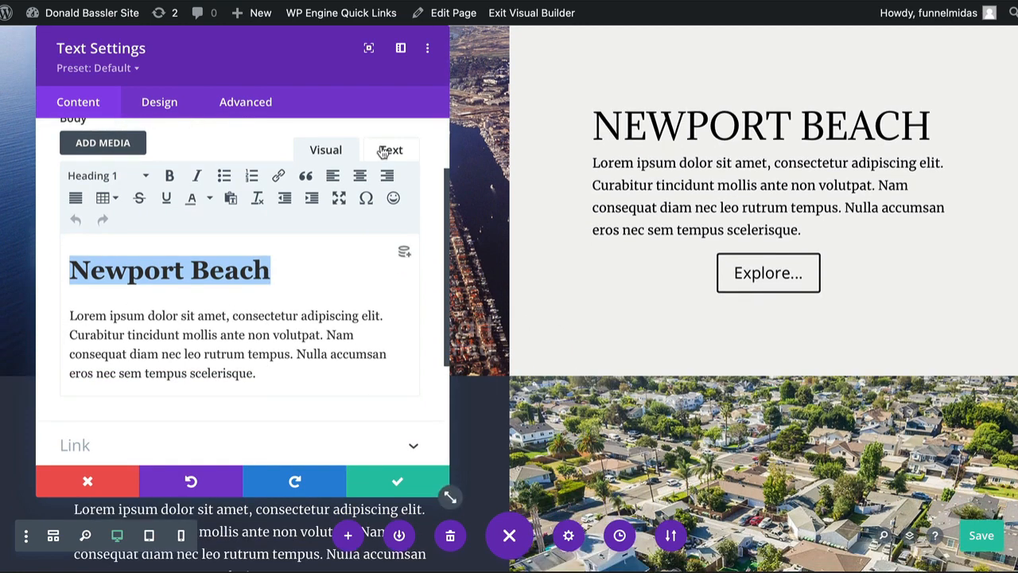
pyautogui.click(90, 475)
# Examine the heading and description in the Costa Mesa text module's settings, and close them without changes
pyautogui.scroll(-5, 568, 336)
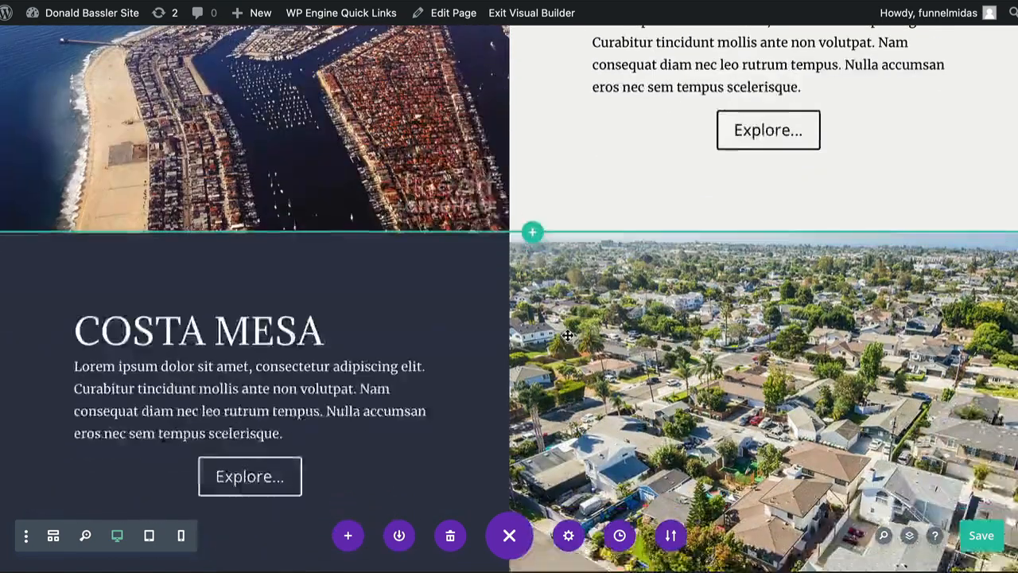
pyautogui.doubleClick(451, 296)
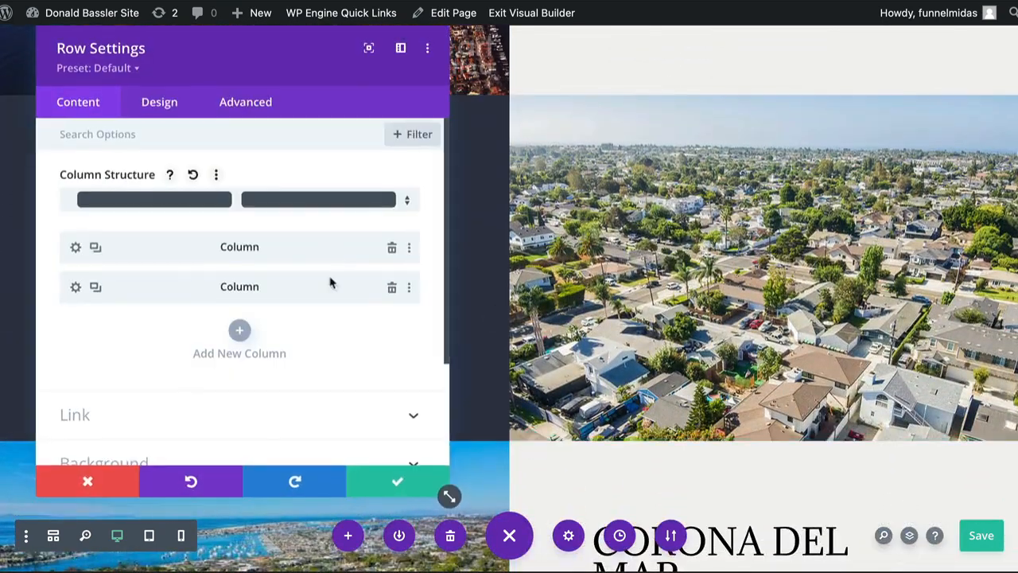
pyautogui.click(88, 482)
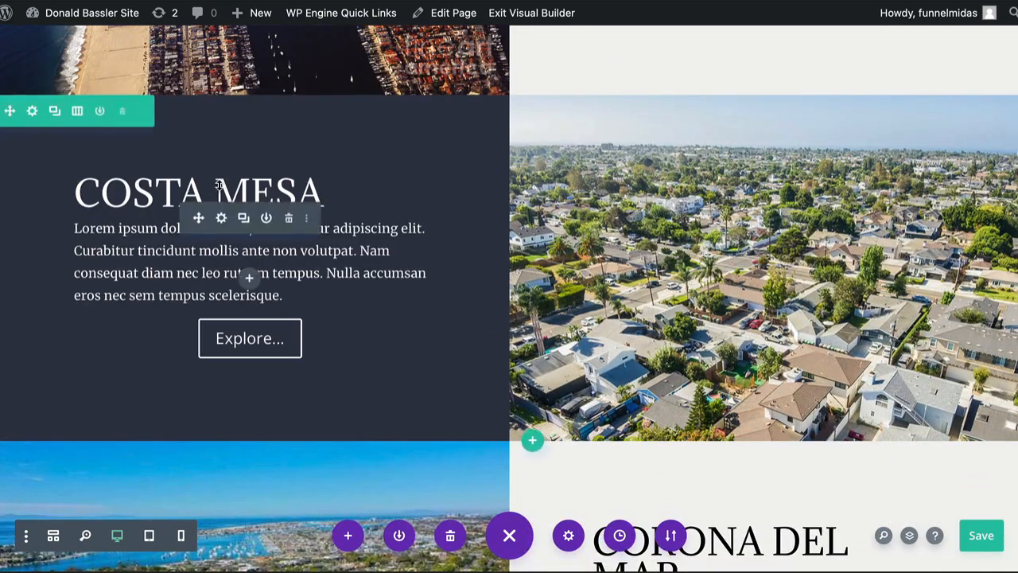
pyautogui.click(222, 220)
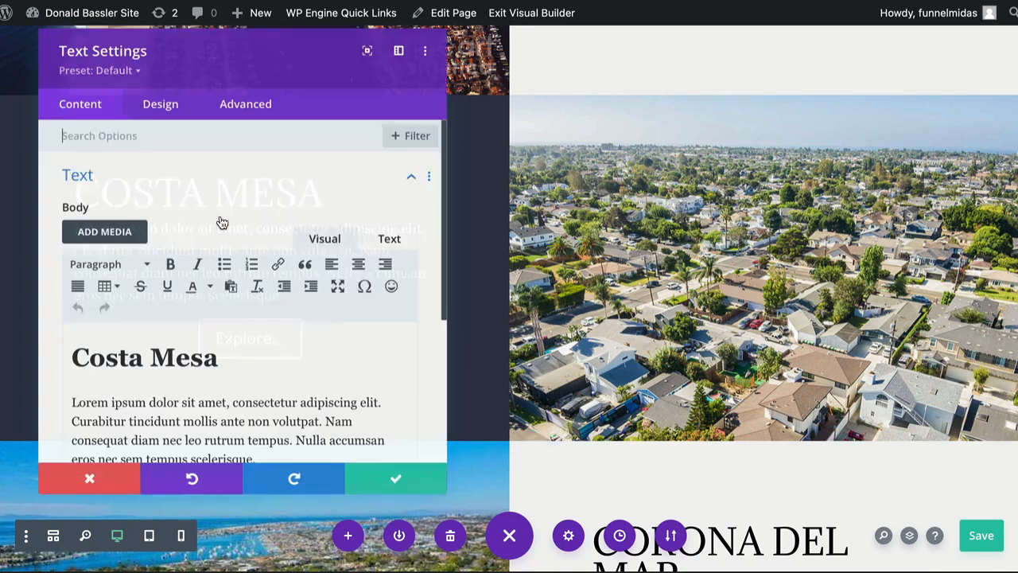
pyautogui.moveTo(77, 358); pyautogui.dragTo(177, 359)
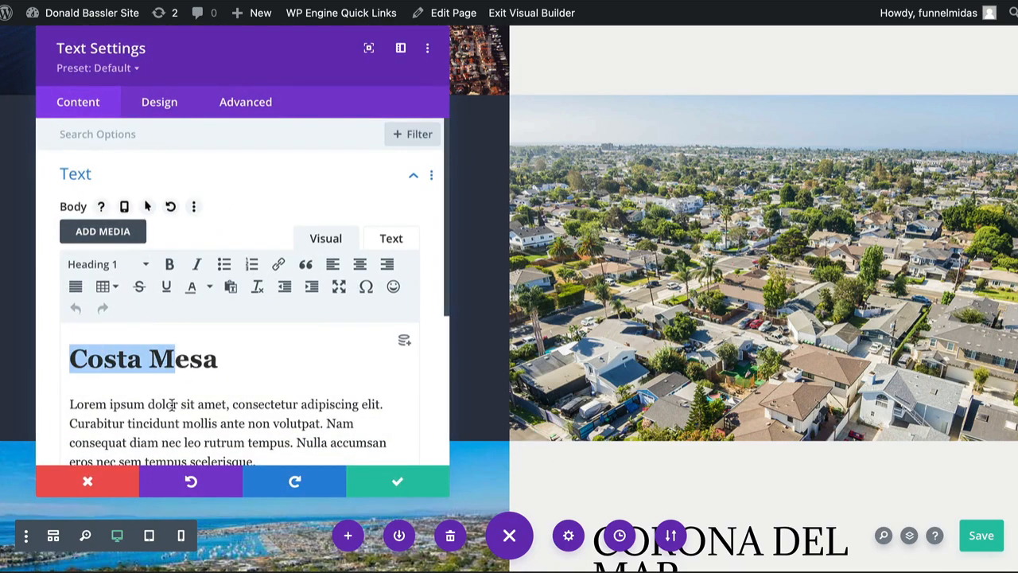
pyautogui.moveTo(168, 423); pyautogui.dragTo(196, 422)
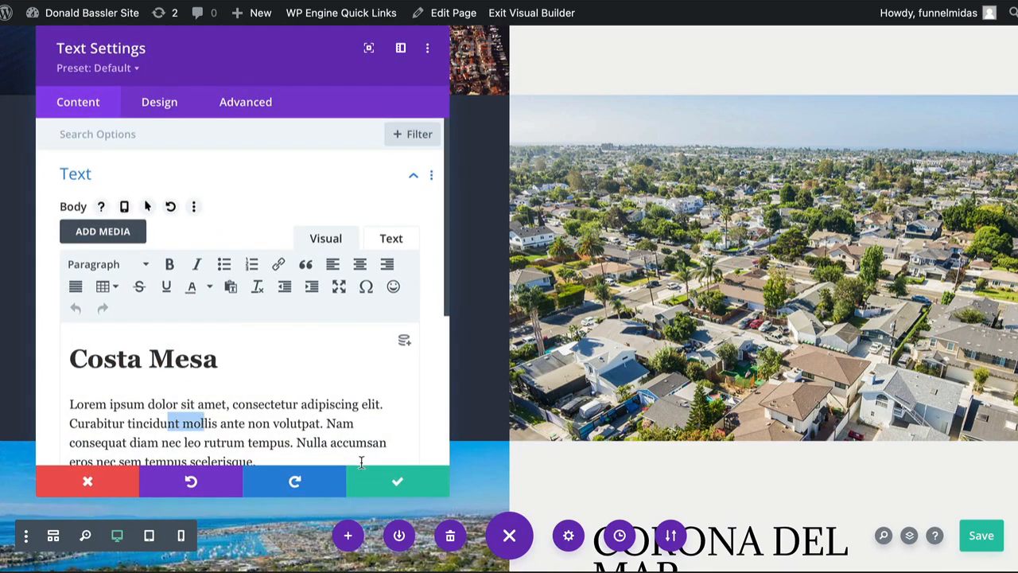
pyautogui.click(109, 481)
# Review the Corona Del Mar text, the kitchen background section, the rover_idx_full_page shortcode, the agent contact section and the footer
pyautogui.scroll(-1, 389, 298)
pyautogui.scroll(-4, 389, 298)
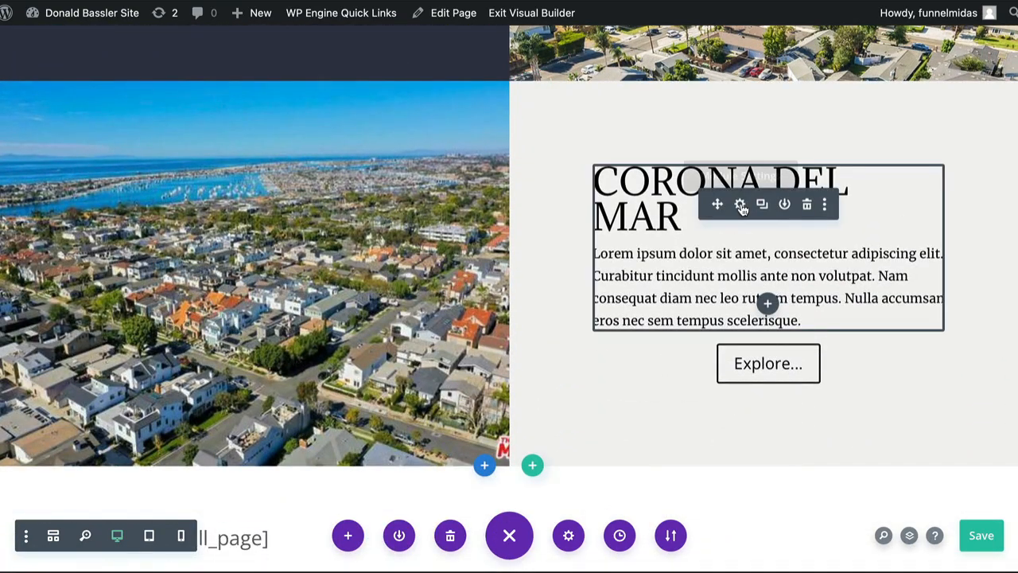
pyautogui.scroll(9, 740, 207)
pyautogui.scroll(5, 738, 256)
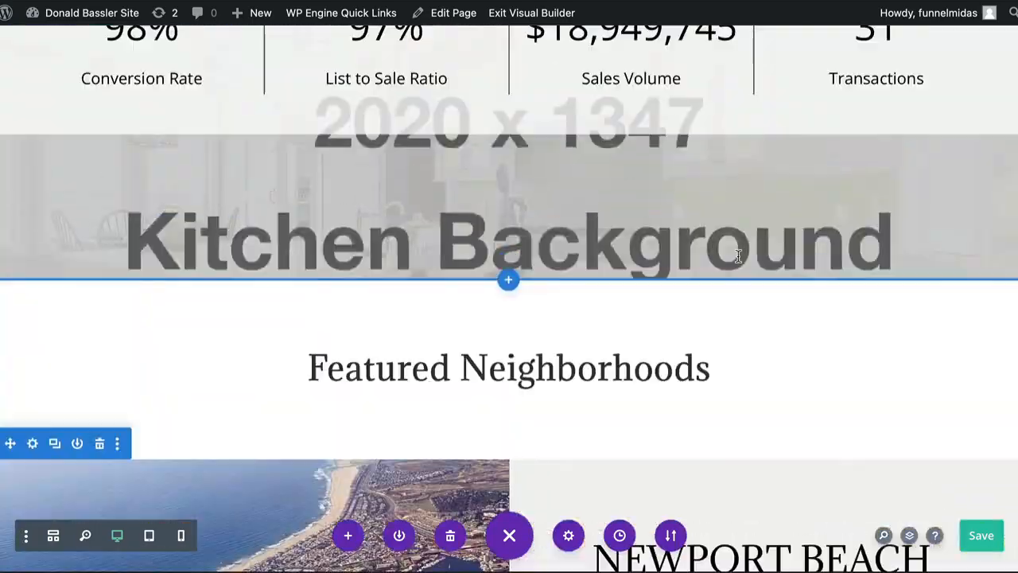
pyautogui.scroll(-13, 738, 256)
pyautogui.scroll(-7, 739, 256)
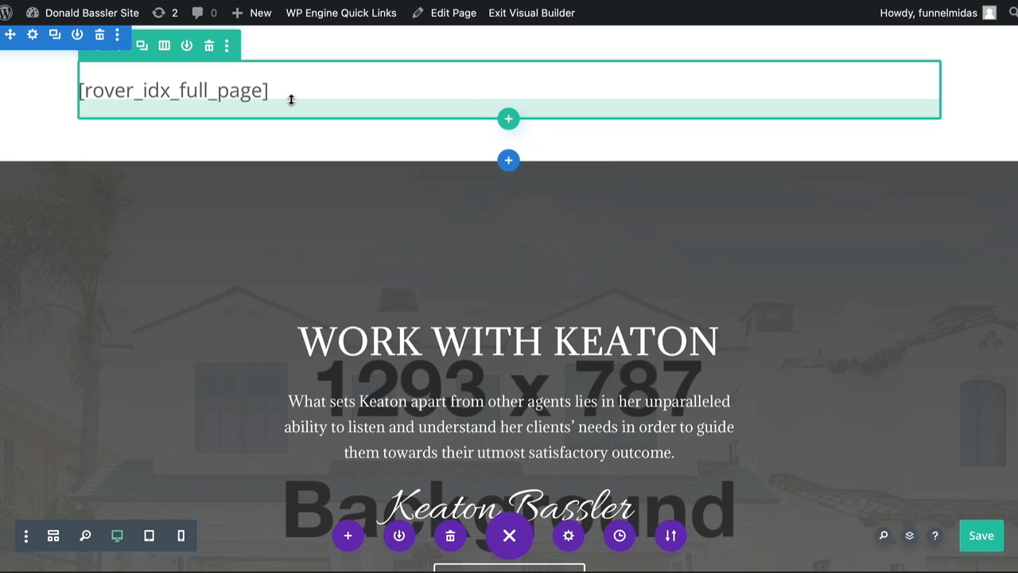
pyautogui.moveTo(291, 100); pyautogui.dragTo(299, 132)
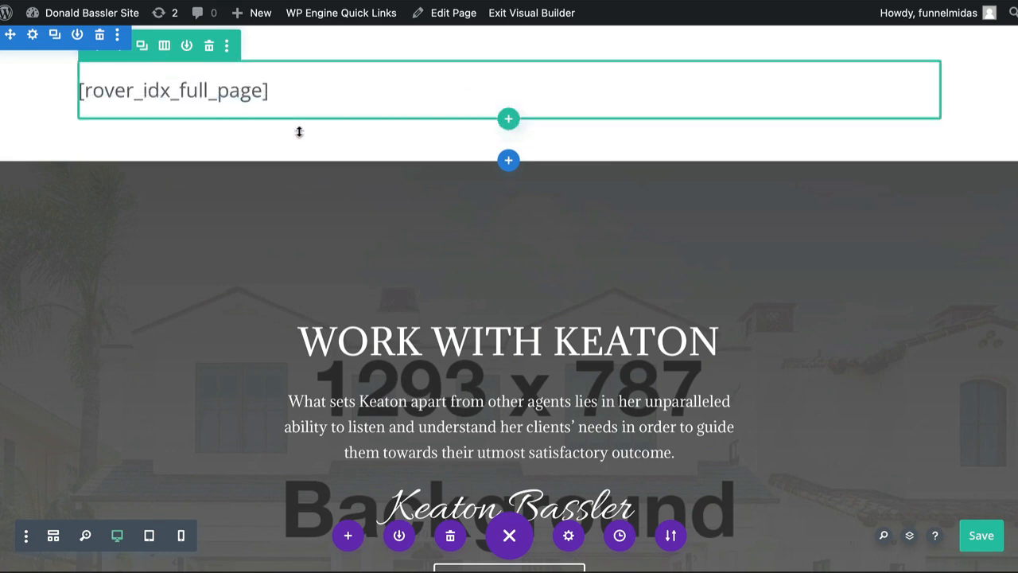
pyautogui.scroll(-3, 299, 132)
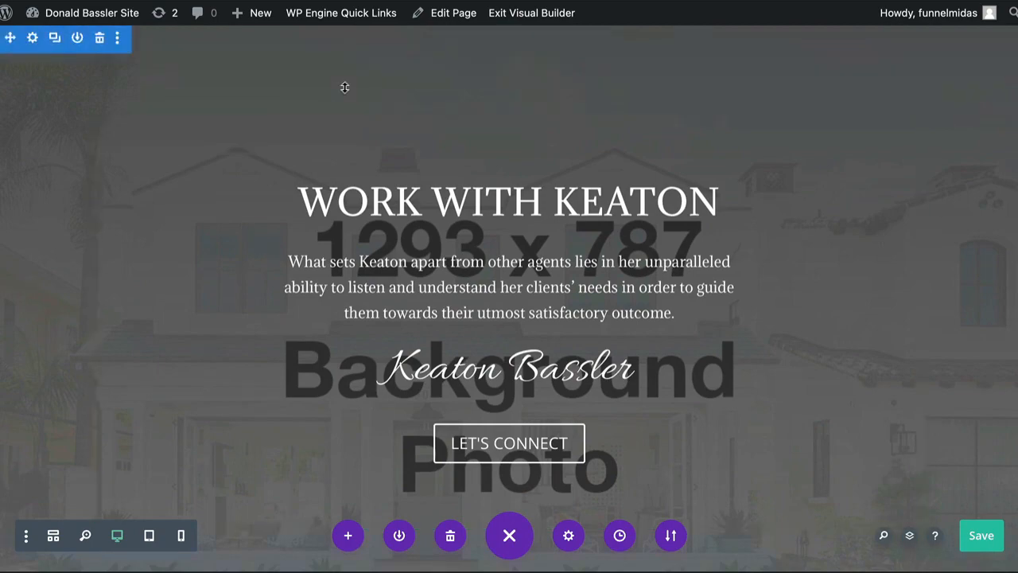
pyautogui.scroll(-5, 344, 87)
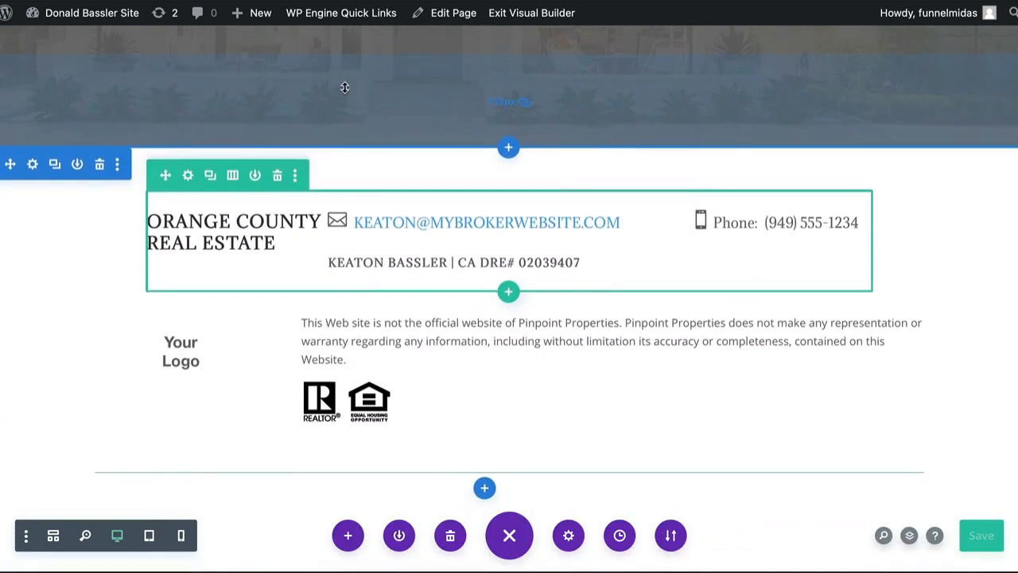
pyautogui.scroll(5, 344, 87)
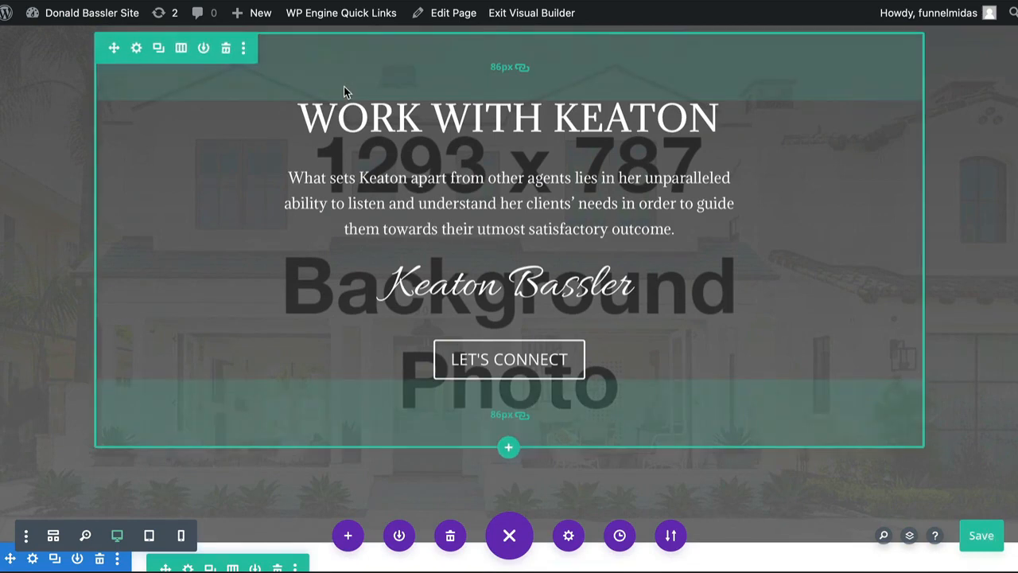
pyautogui.scroll(10, 739, 157)
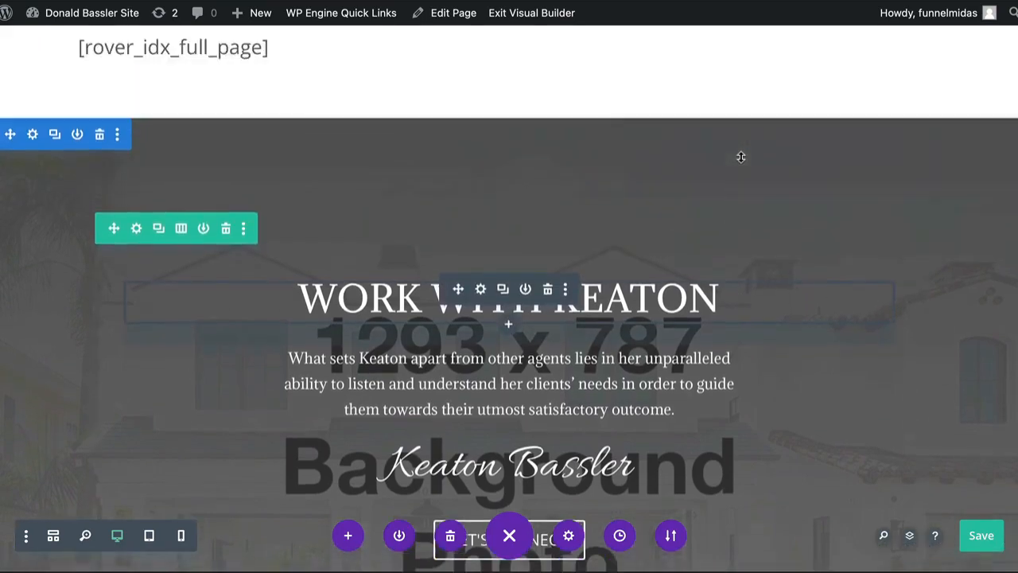
# Review the testimonials, sales statistics and featured neighborhoods sections, continuing down to the footer's contact details and disclaimer
pyautogui.scroll(15, 741, 157)
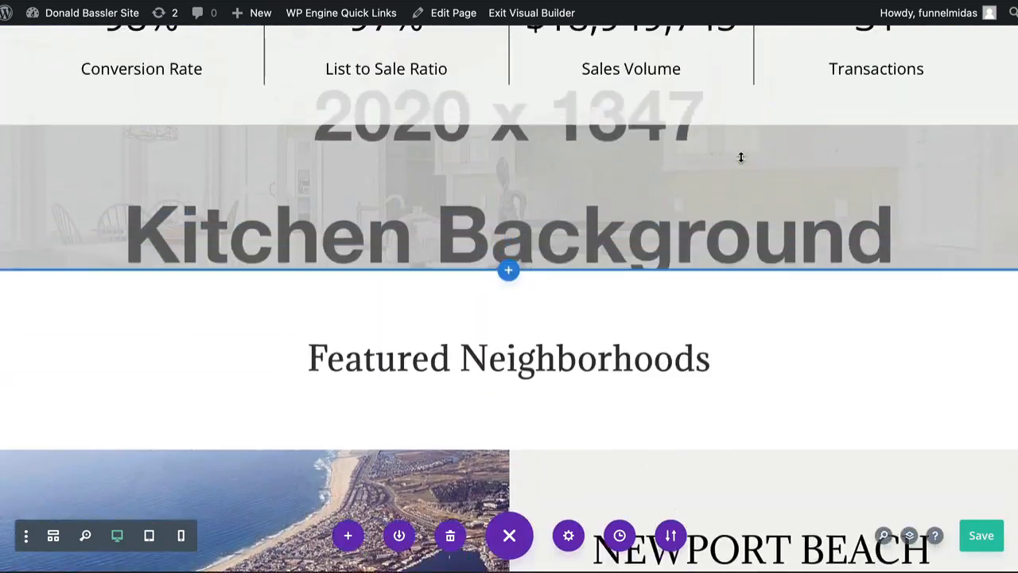
pyautogui.scroll(2, 741, 156)
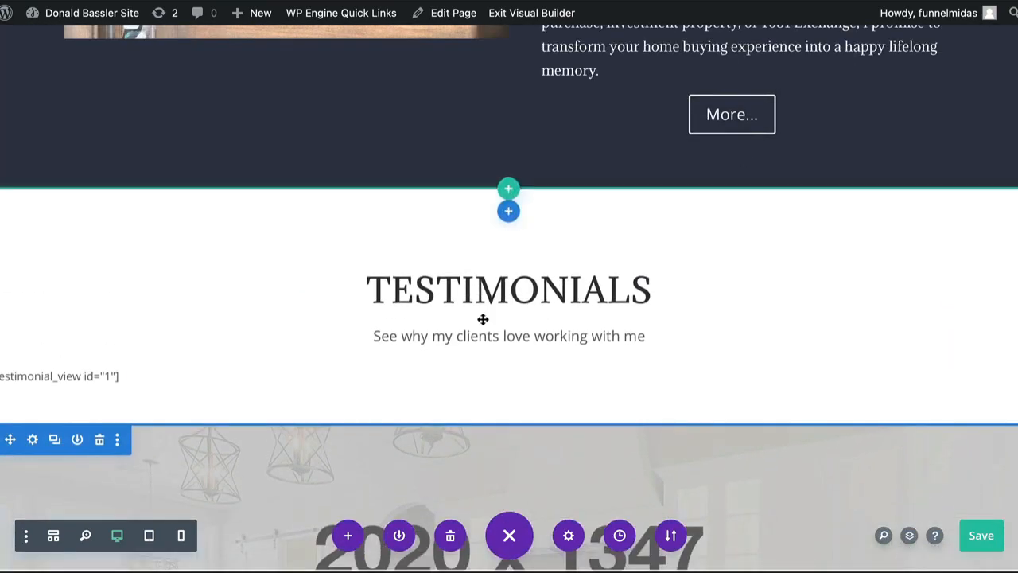
pyautogui.scroll(-6, 527, 316)
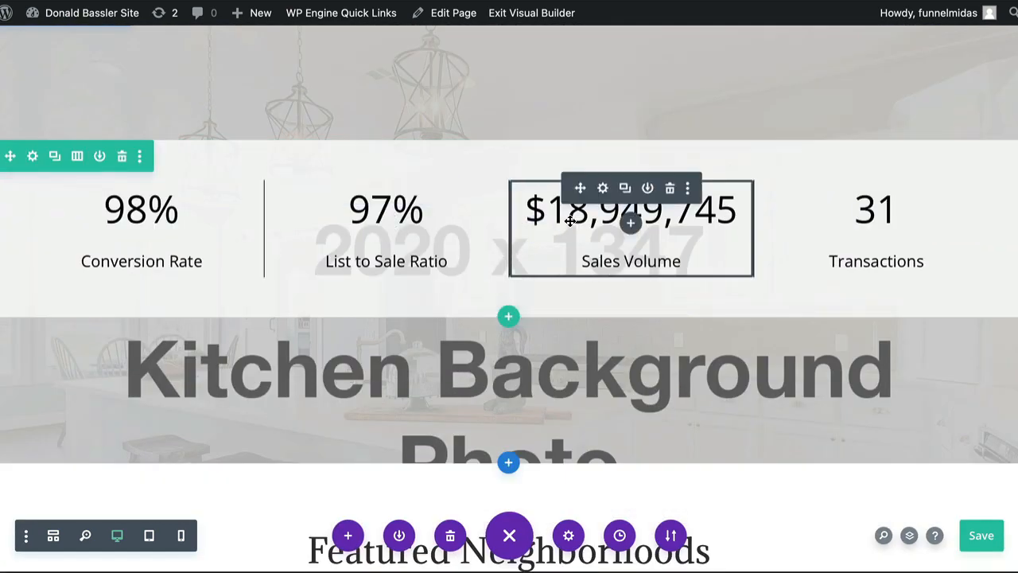
pyautogui.scroll(-4, 416, 399)
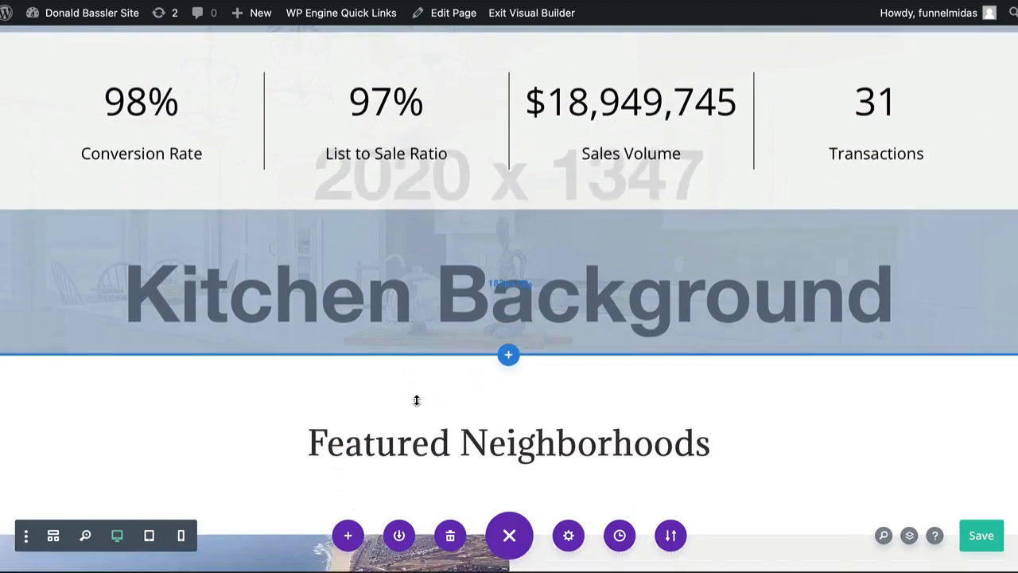
pyautogui.scroll(-15, 416, 399)
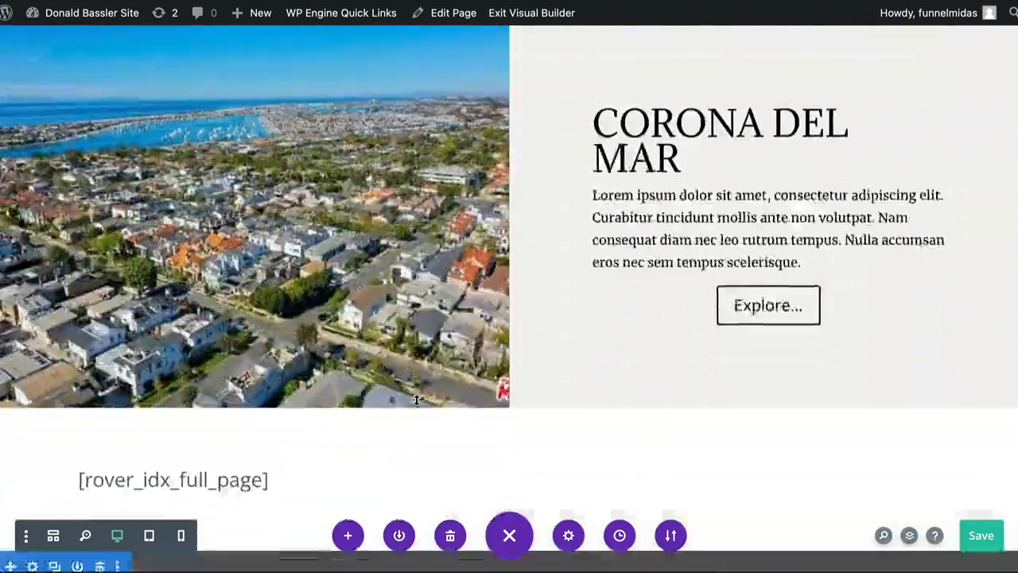
pyautogui.scroll(-2, 416, 400)
pyautogui.scroll(-7, 831, 179)
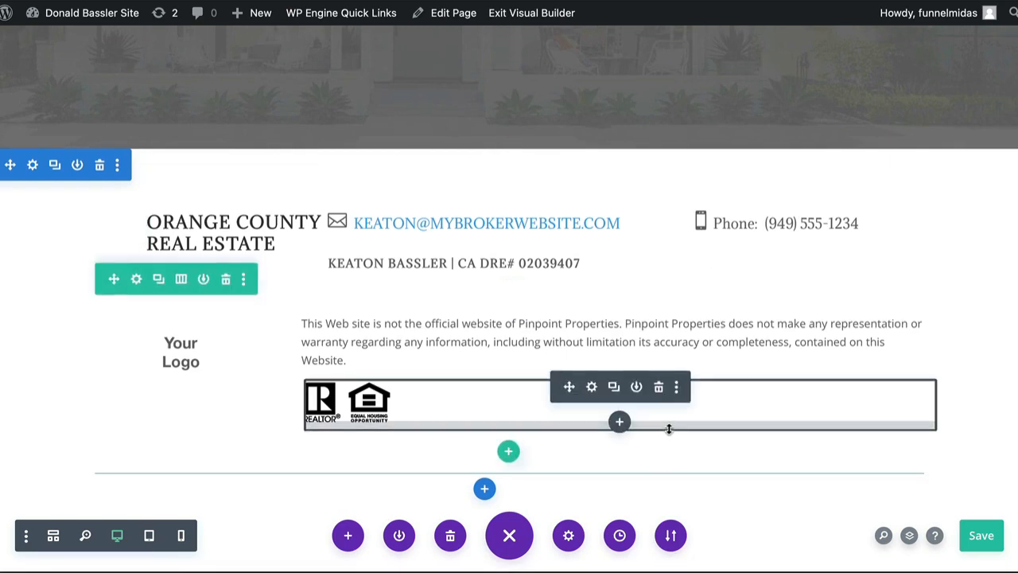
# Examine the placeholder backgrounds of the agent contact section and the kitchen statistics section, and return to the footer
pyautogui.scroll(7, 669, 429)
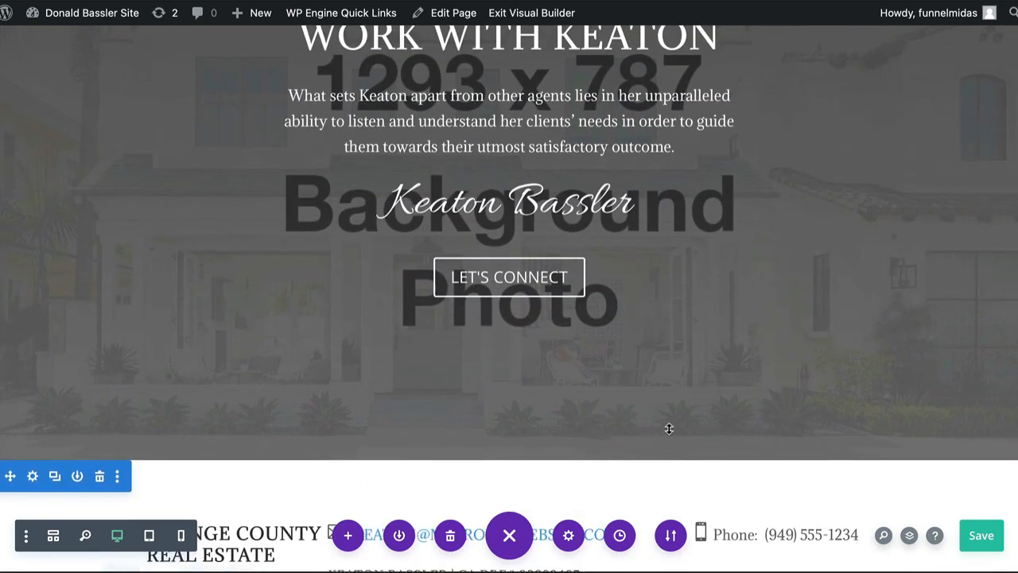
pyautogui.scroll(1, 669, 429)
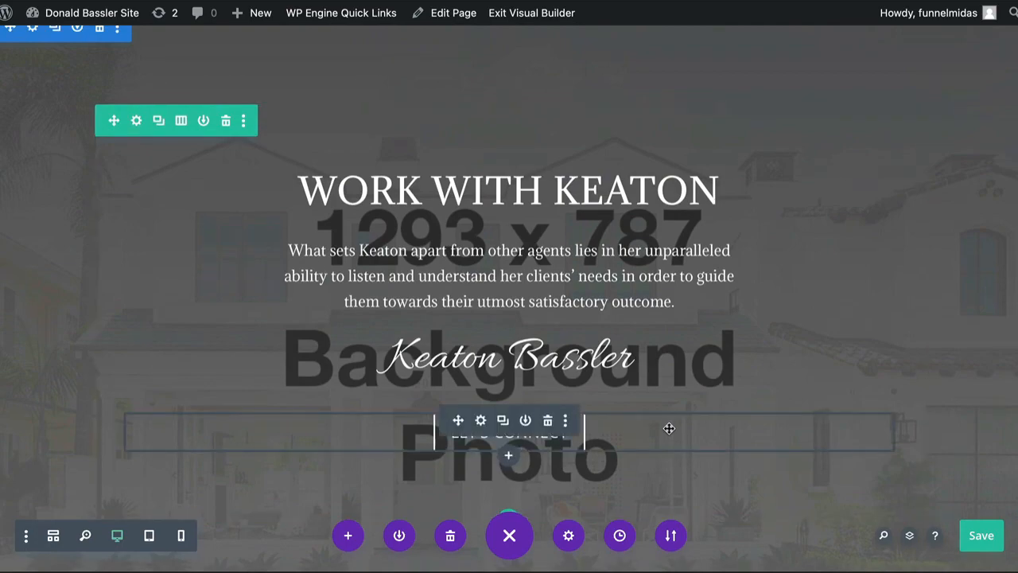
pyautogui.scroll(20, 669, 429)
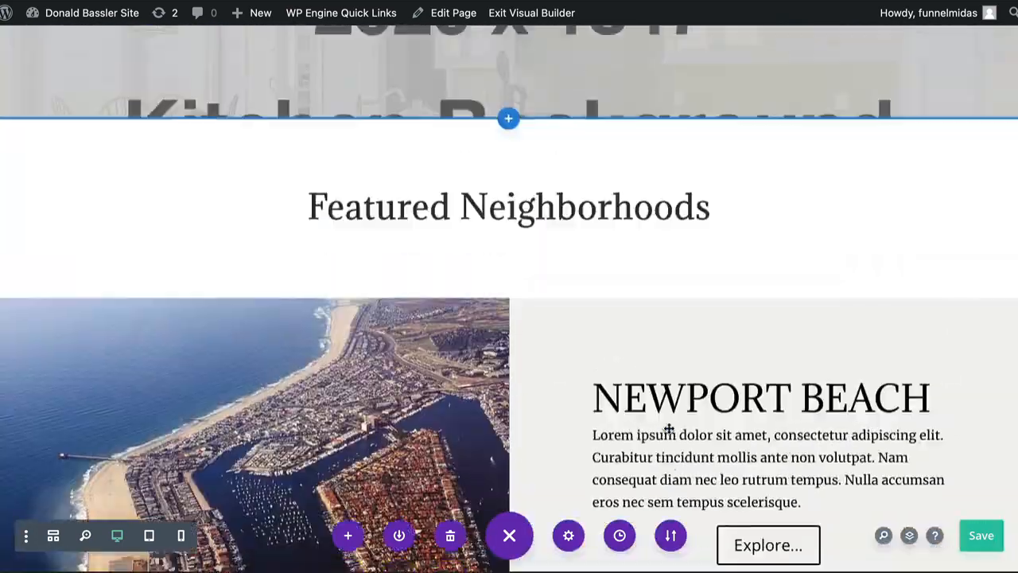
pyautogui.scroll(3, 669, 429)
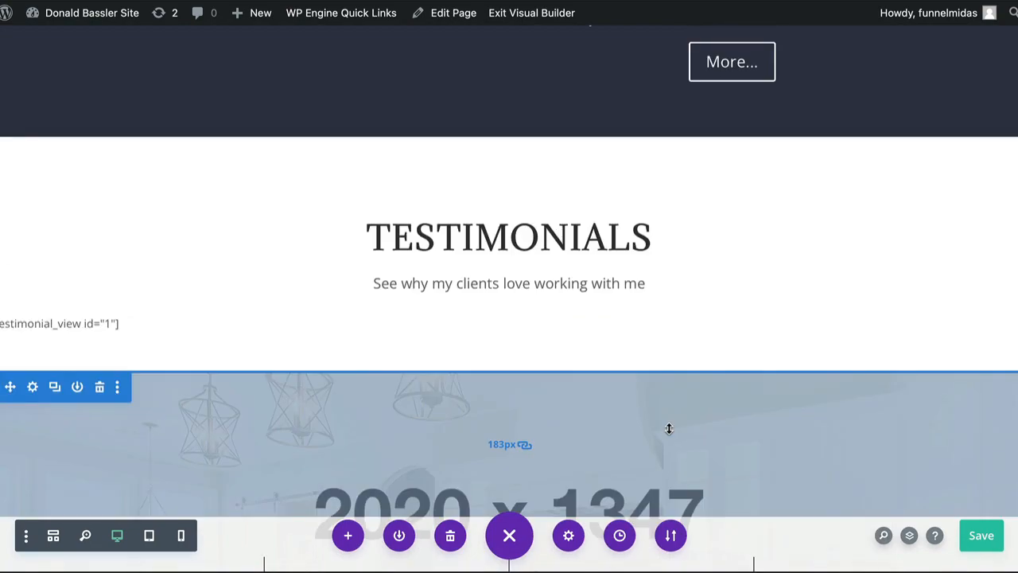
pyautogui.scroll(-6, 669, 428)
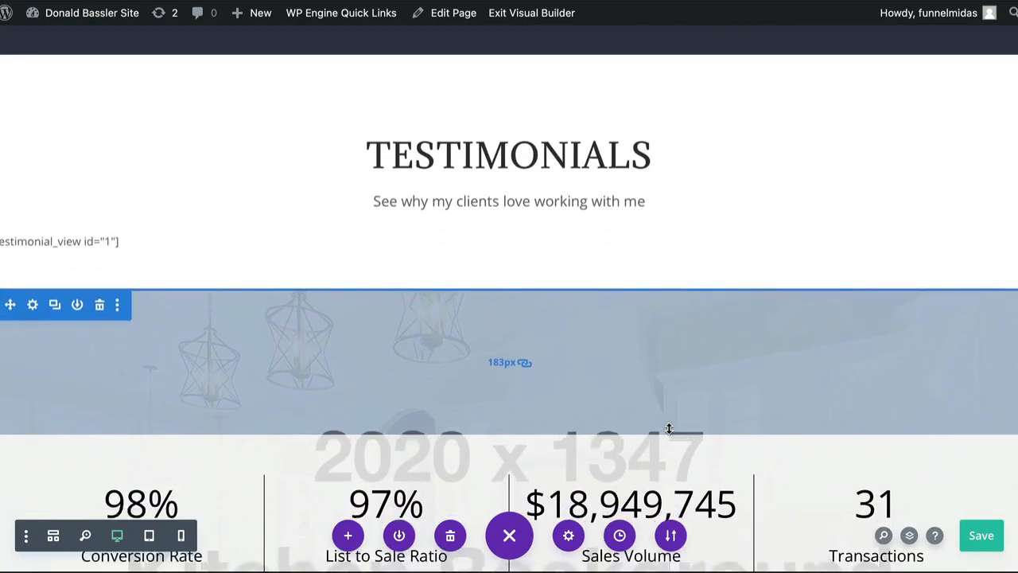
pyautogui.scroll(-7, 669, 429)
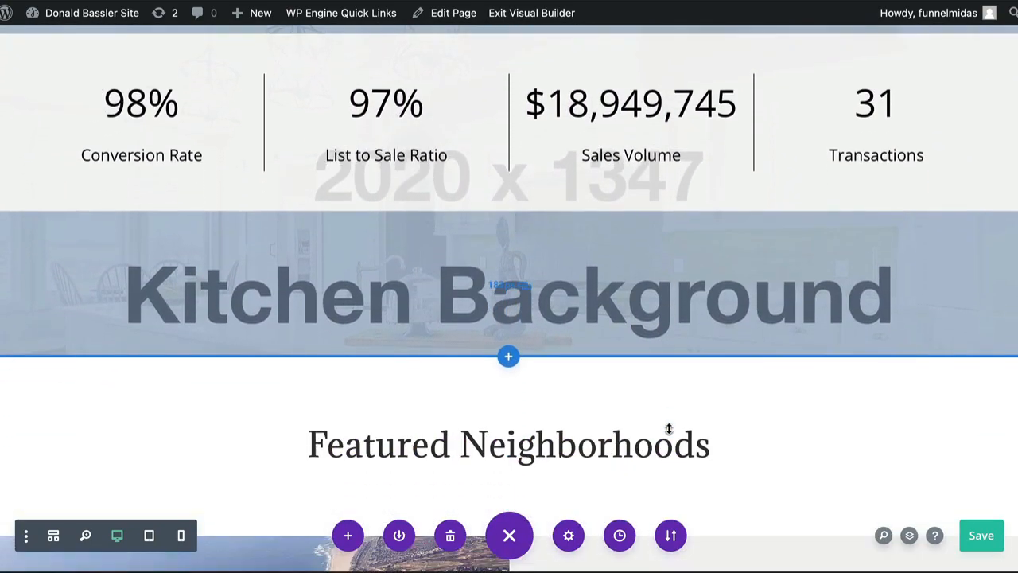
pyautogui.scroll(-20, 669, 428)
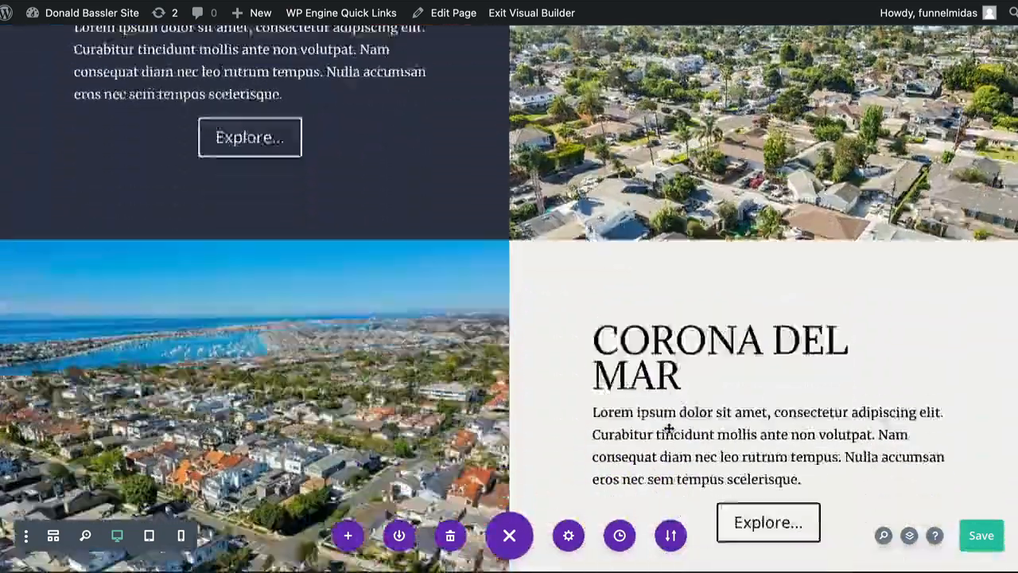
pyautogui.scroll(-2, 669, 429)
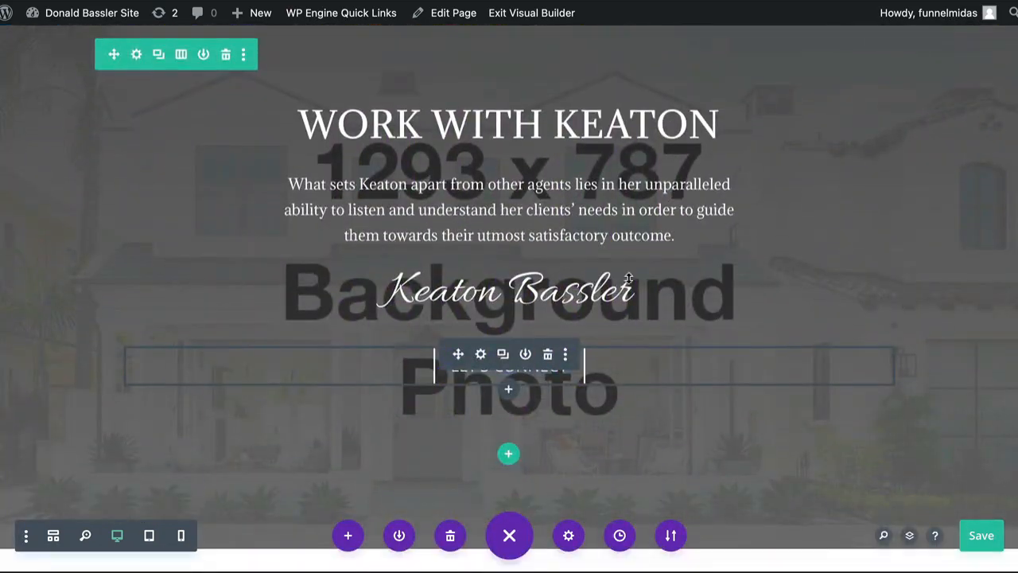
pyautogui.scroll(-6, 615, 285)
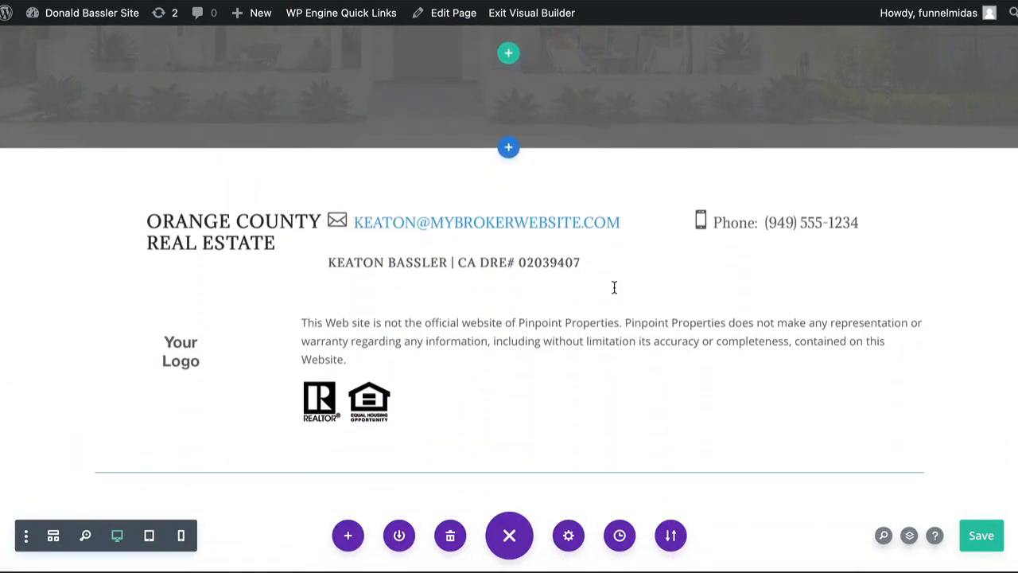